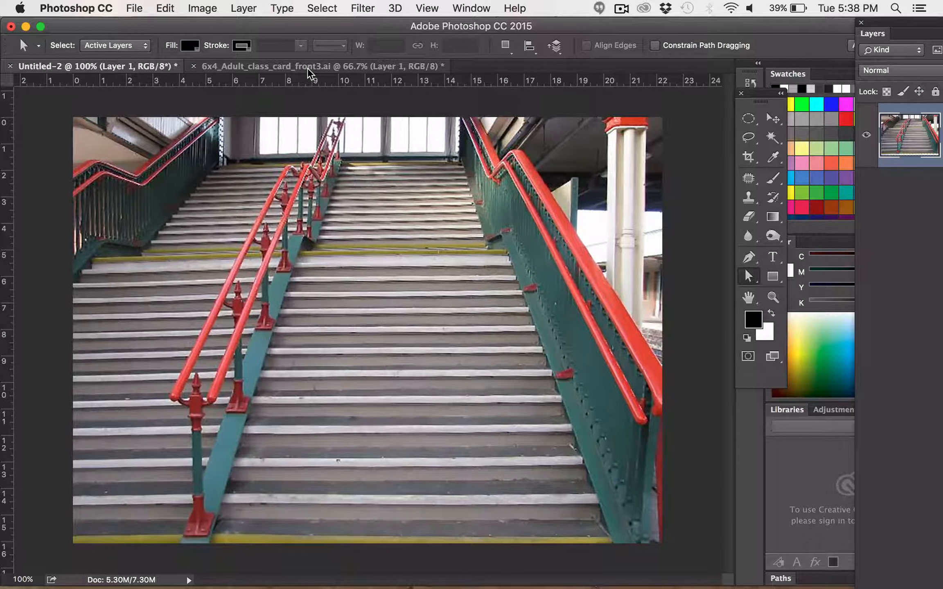
Select the entire canvas of the flyer in 6x4_Adult_class_card_front3.ai and copy it
left_click(308, 68)
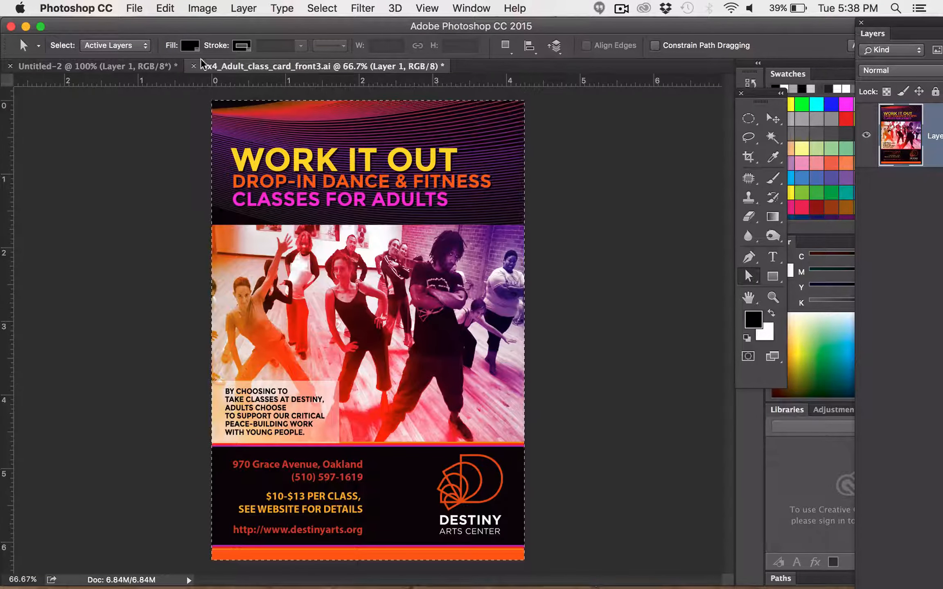
left_click(134, 67)
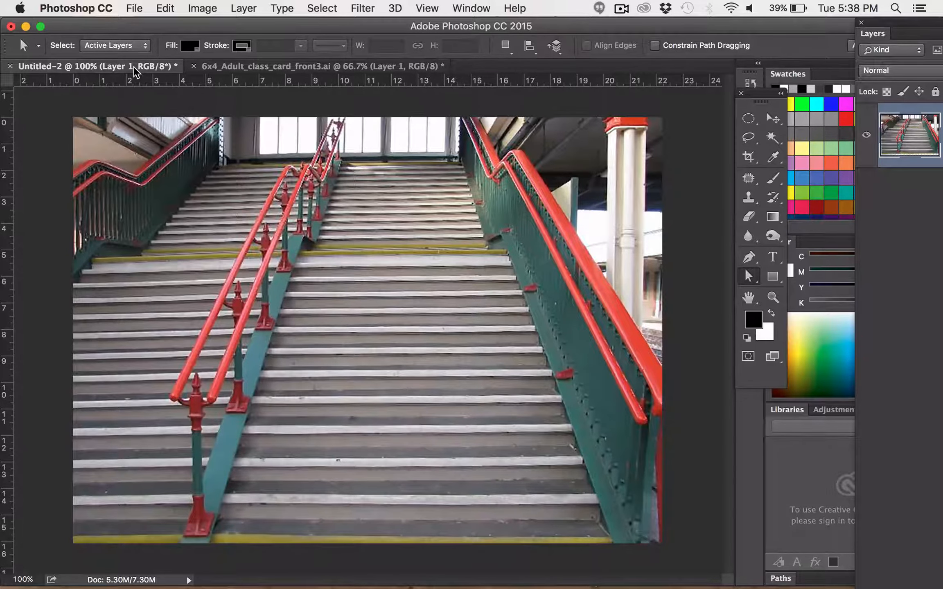
left_click(239, 68)
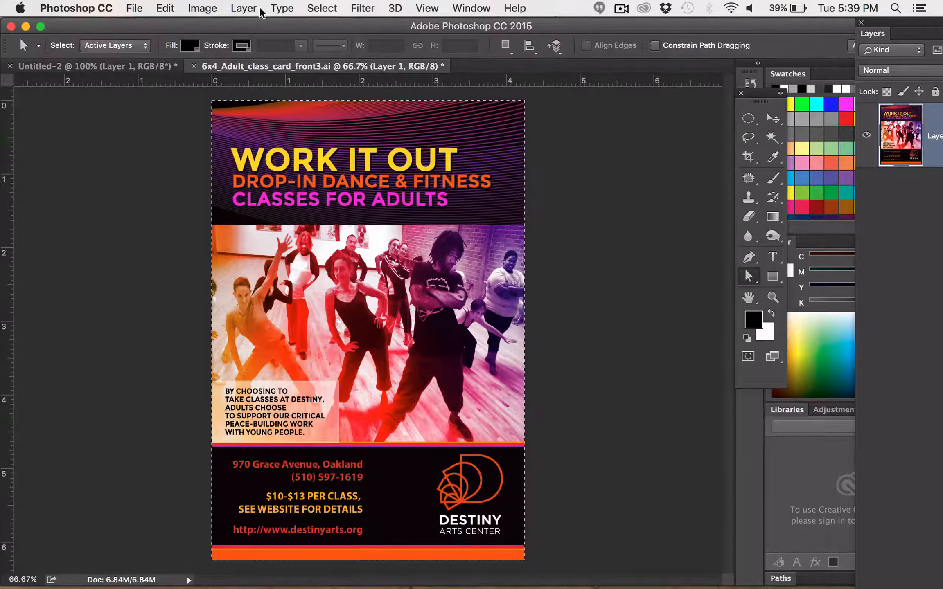
left_click(322, 8)
left_click(324, 26)
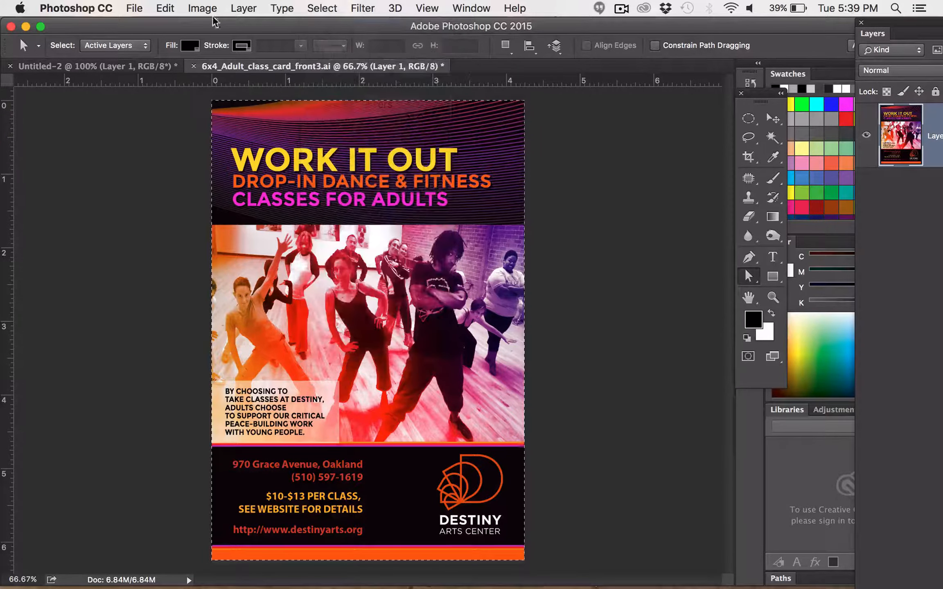
left_click(165, 8)
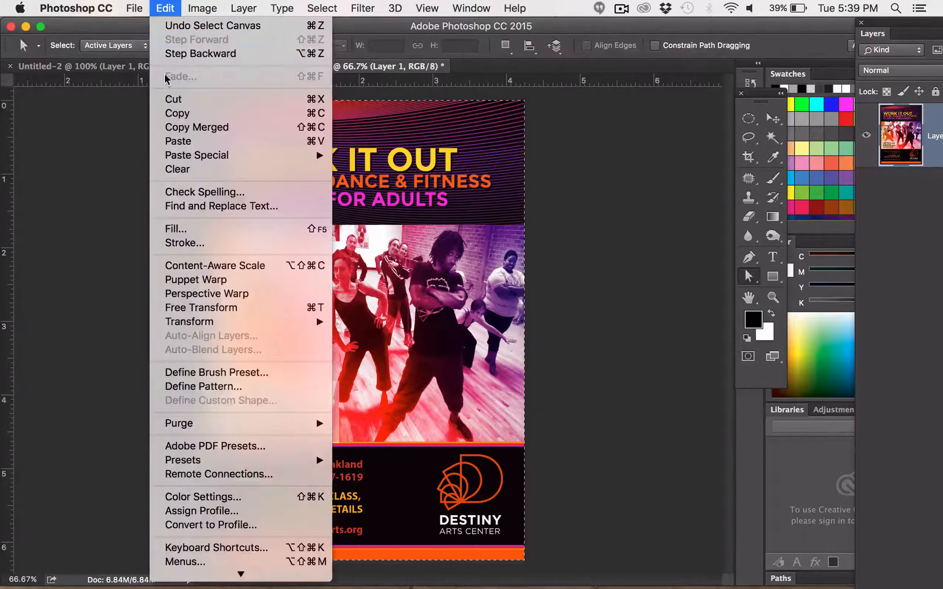
left_click(167, 116)
Move the tool and Layers panels into clear view and paste the flyer into the Untitled-2 staircase document, accepting the colour conversion
left_click(78, 66)
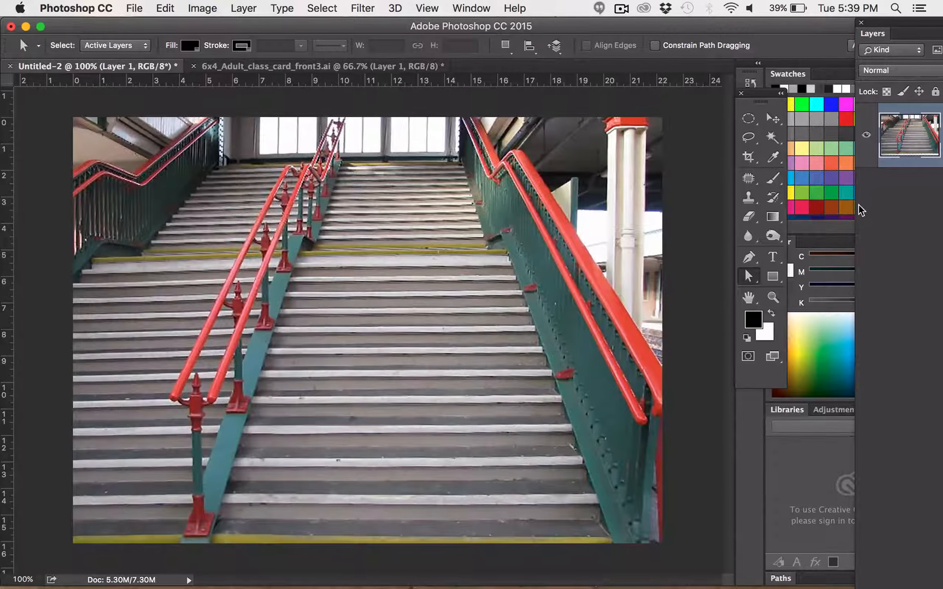
left_click_drag(764, 100, 13, 163)
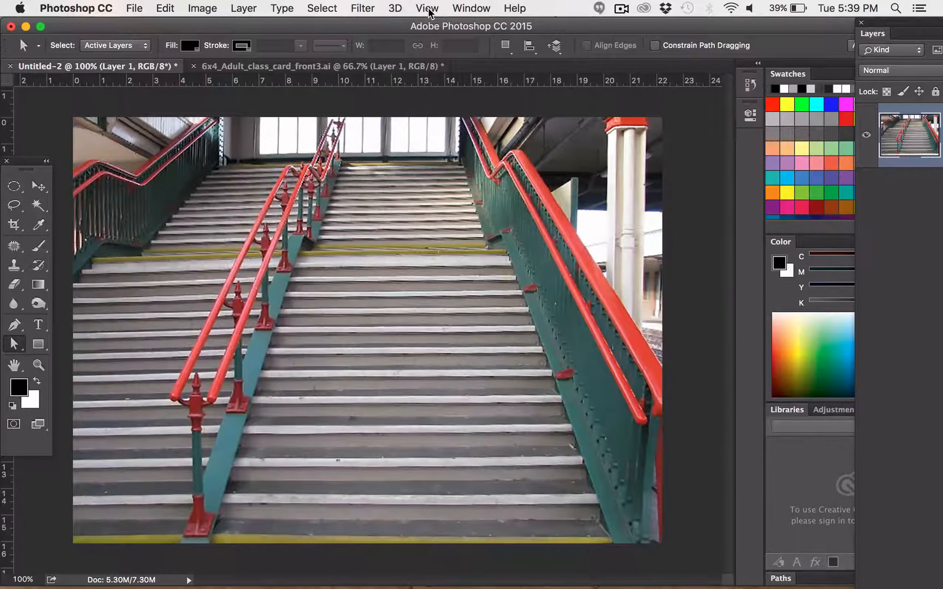
left_click_drag(916, 22, 748, 18)
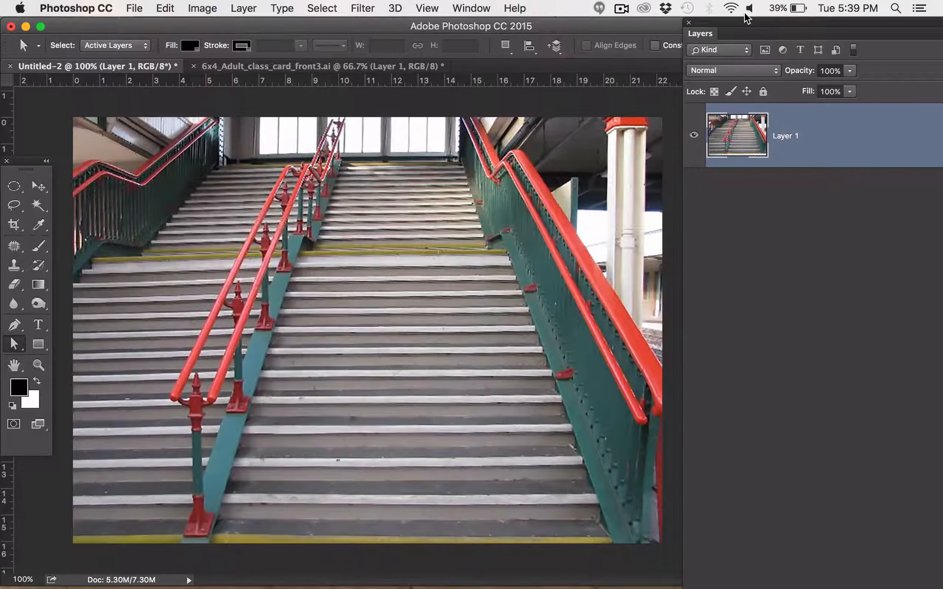
key("super+v")
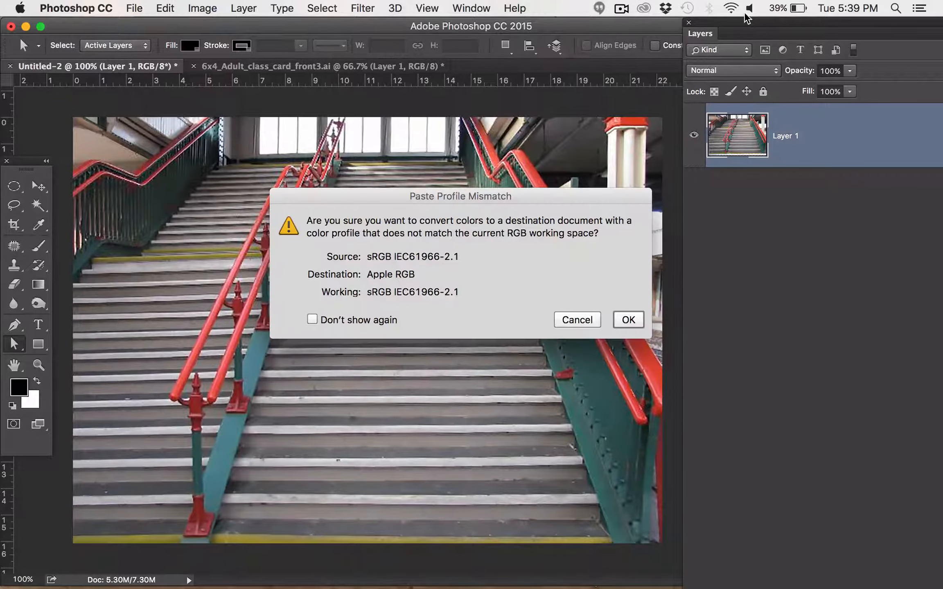
left_click(626, 321)
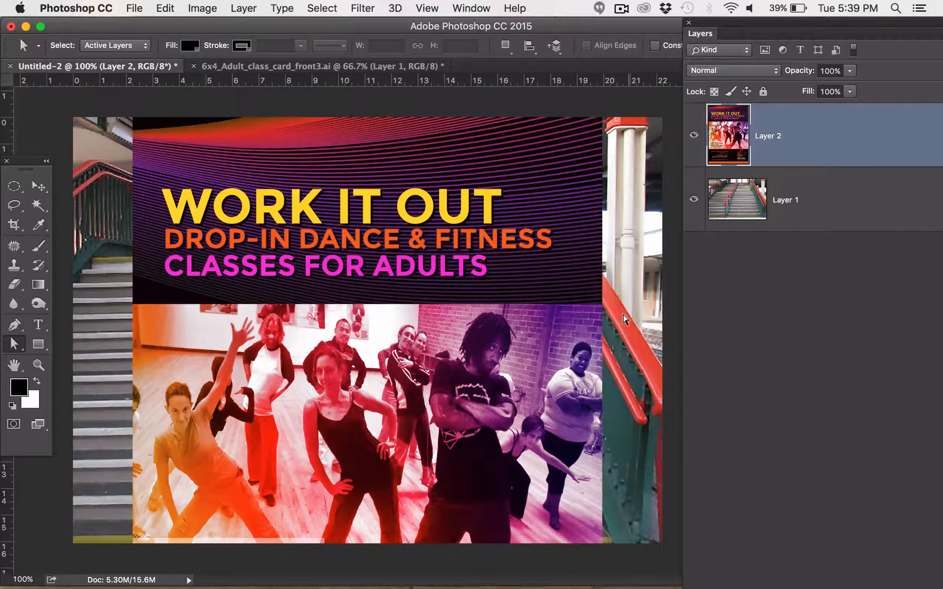
Free Transform the pasted flyer and scale it down proportionally to about 37%
left_click(165, 8)
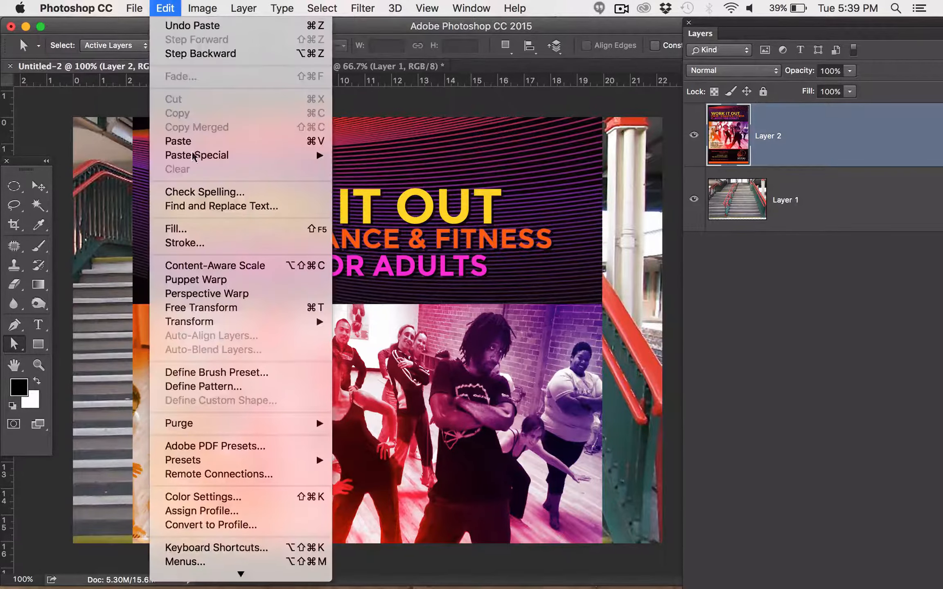
left_click(201, 307)
left_click_drag(133, 118, 328, 339)
left_click_drag(362, 428, 407, 148)
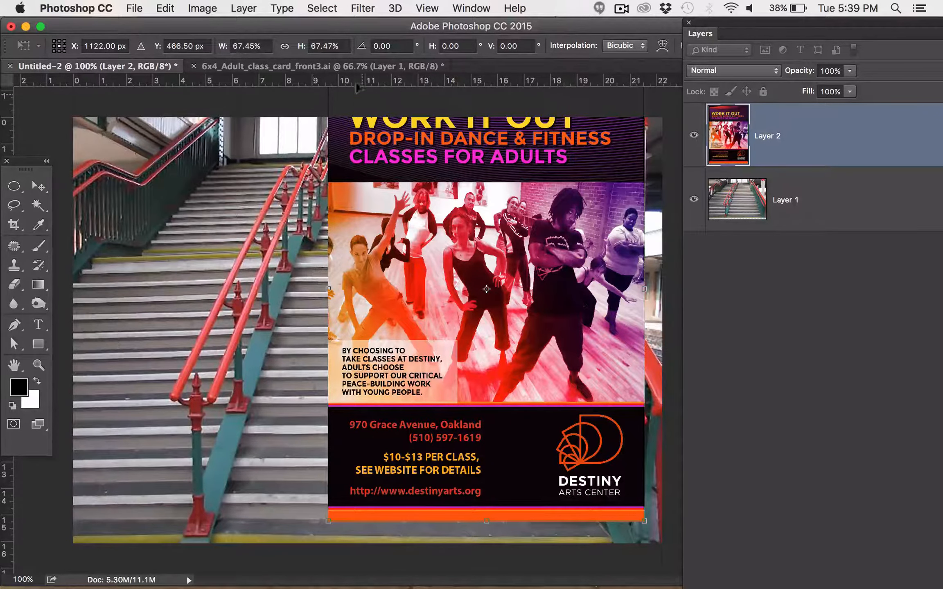
key("super+minus")
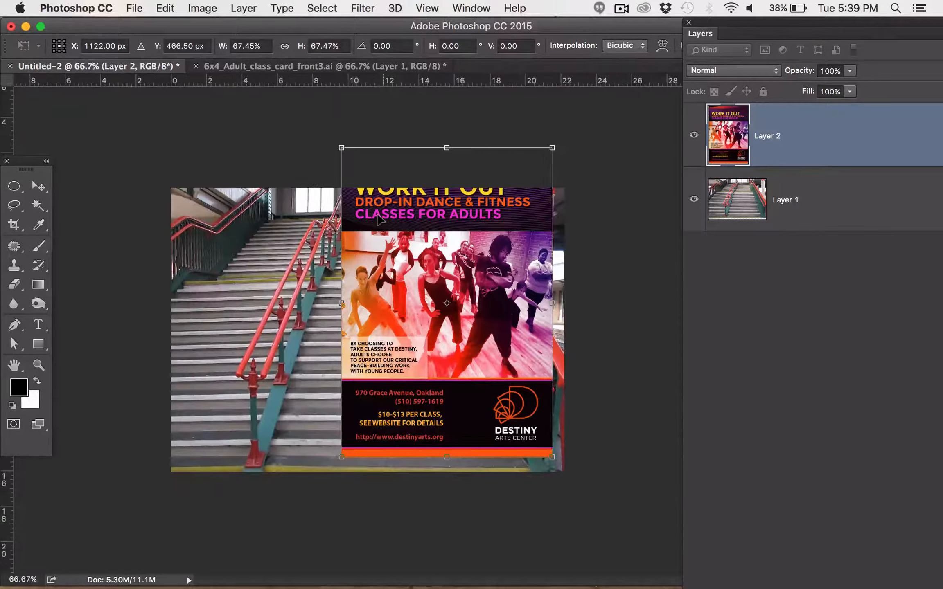
left_click_drag(341, 147, 388, 313)
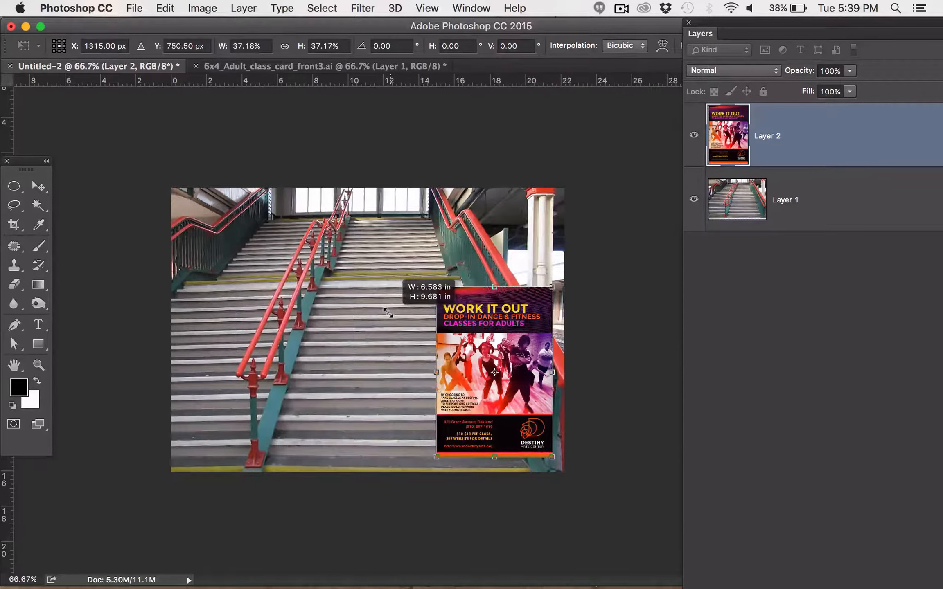
Place the flyer over the flight of stairs between the two railings and enlarge it proportionally to about 47.6%
left_click_drag(472, 389, 302, 392)
left_click_drag(383, 284, 397, 266)
left_click_drag(368, 315, 441, 315)
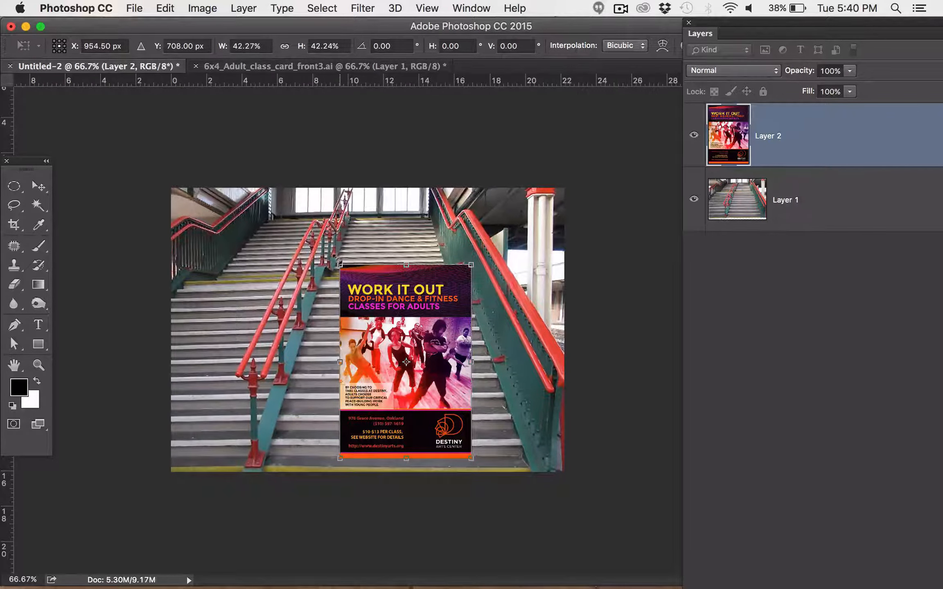
left_click_drag(340, 265, 306, 248)
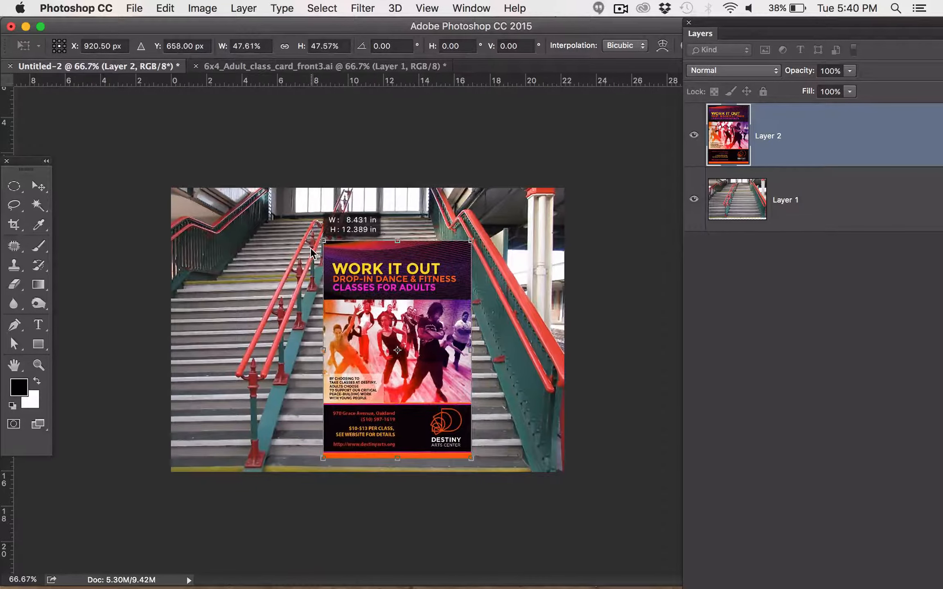
key("Return")
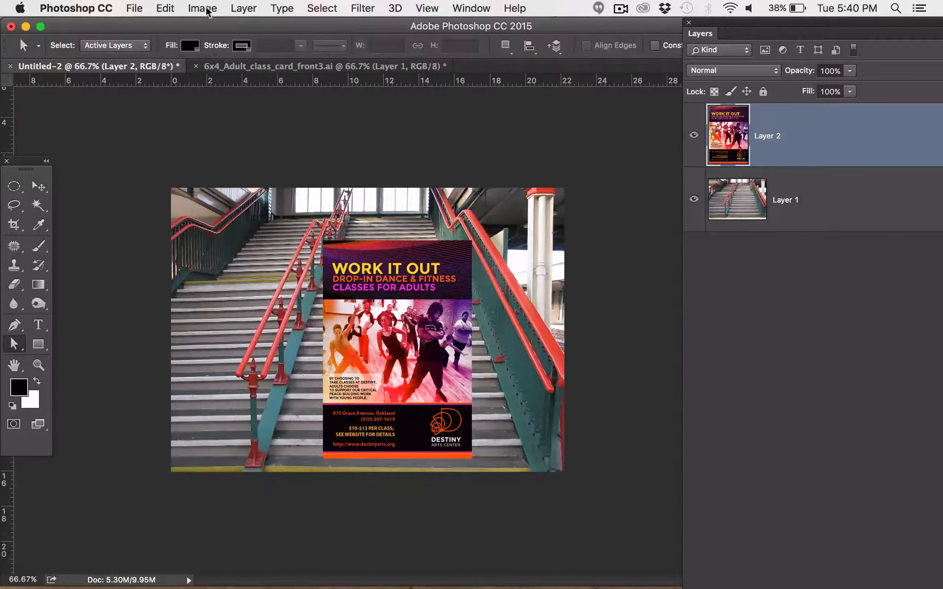
Apply a Perspective transform that widens the flyer's base to about 175% to follow the stairs, and shift the flyer slightly upward
left_click(204, 8)
mouse_move(165, 8)
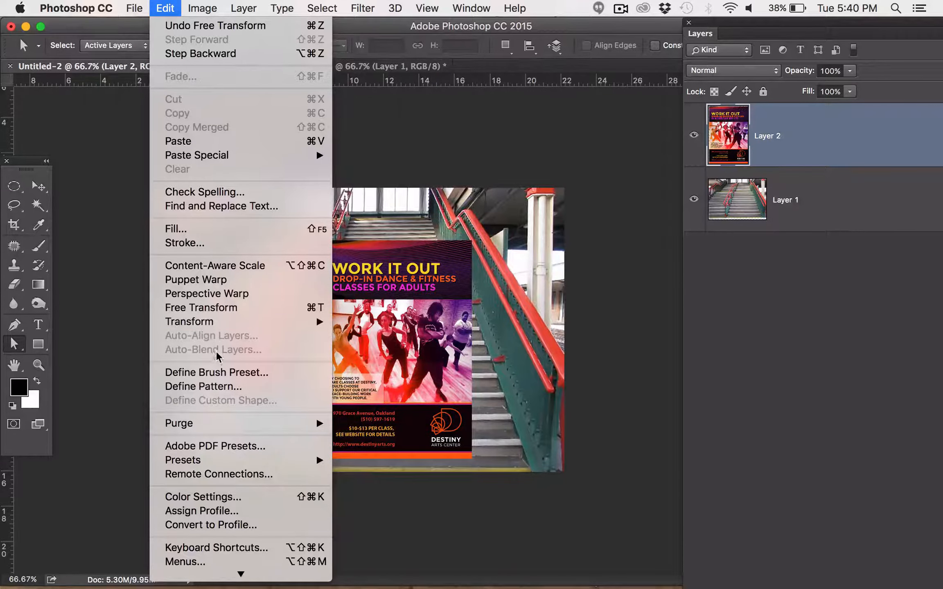
mouse_move(213, 323)
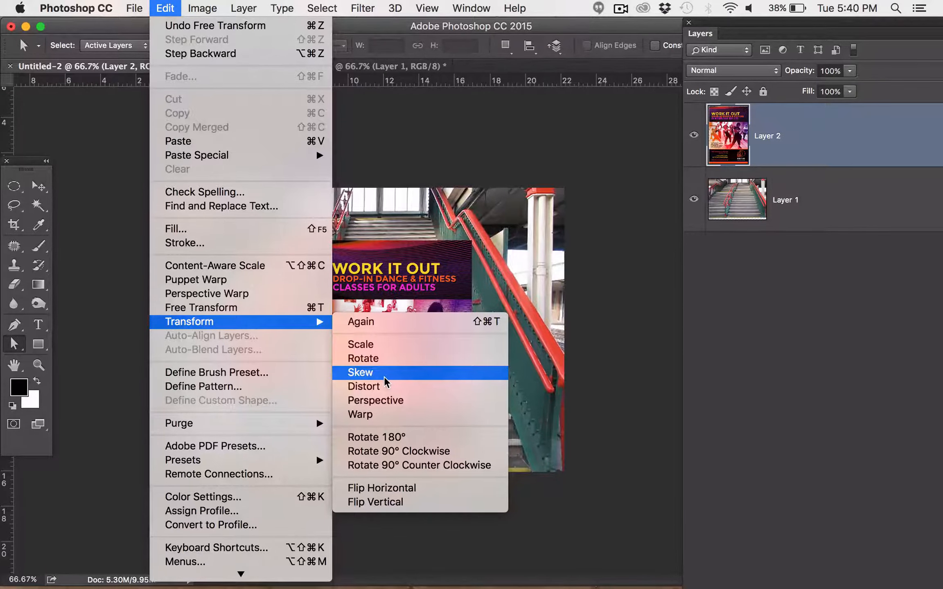
left_click(375, 400)
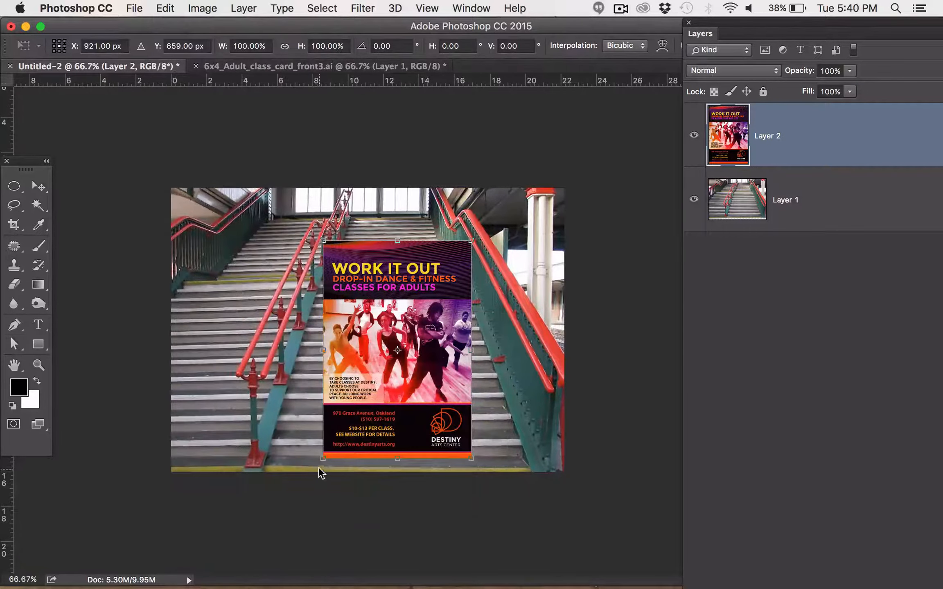
left_click_drag(321, 456, 263, 449)
mouse_move(394, 343)
left_mouse_down()
mouse_move(405, 373)
mouse_move(396, 333)
left_mouse_up()
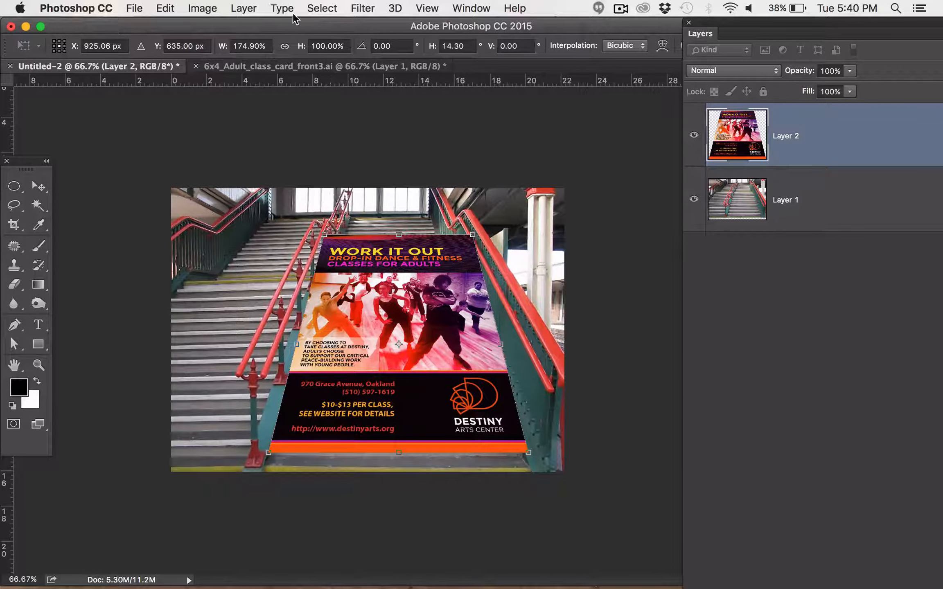
Squash the flyer from its upper edge to about 77% height so it covers only the lower flight of stairs
key("super+t")
left_click_drag(390, 227, 390, 286)
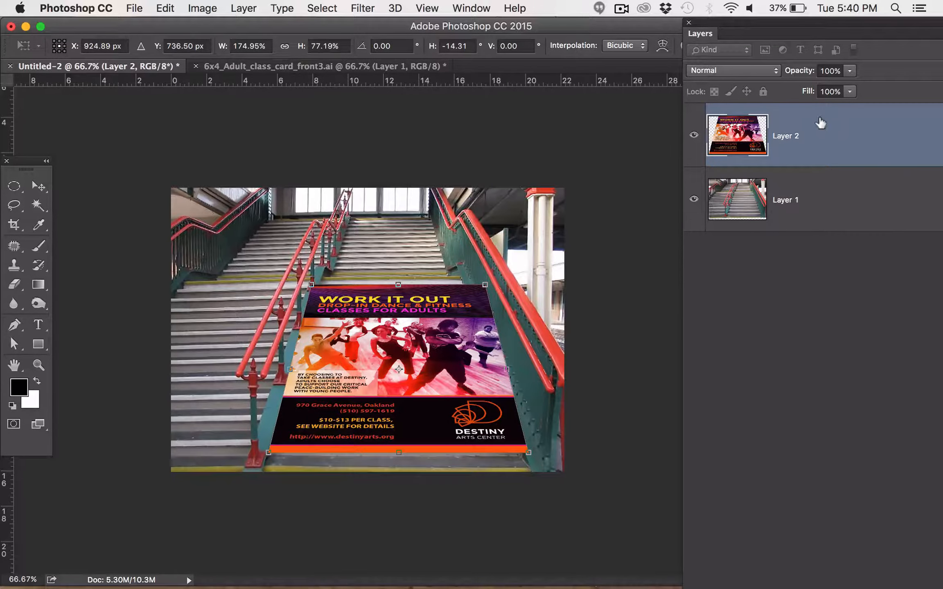
key("Return")
key("a")
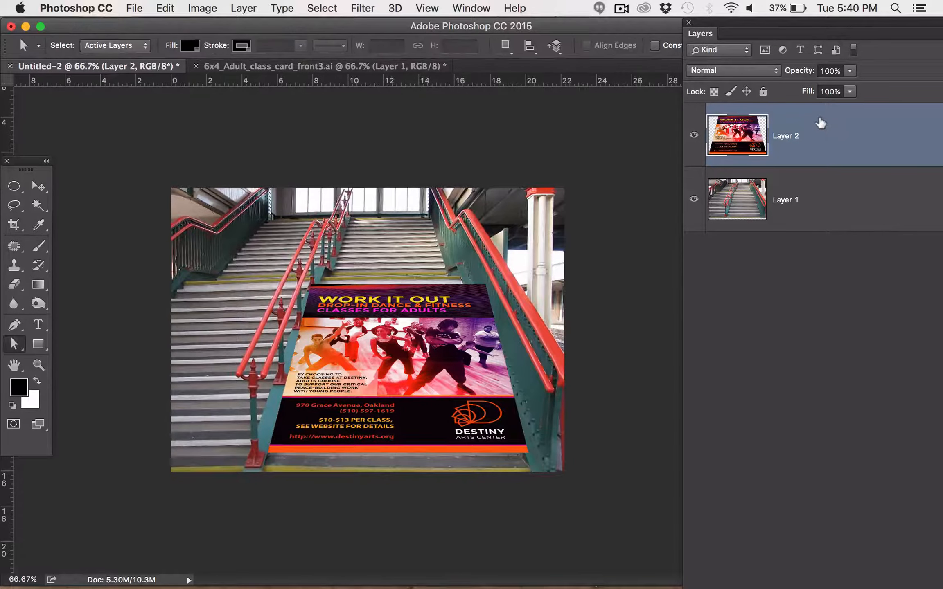
Lower the flyer layer's opacity to 54% and nudge the flyer slightly down and left against the step edges
left_click(850, 71)
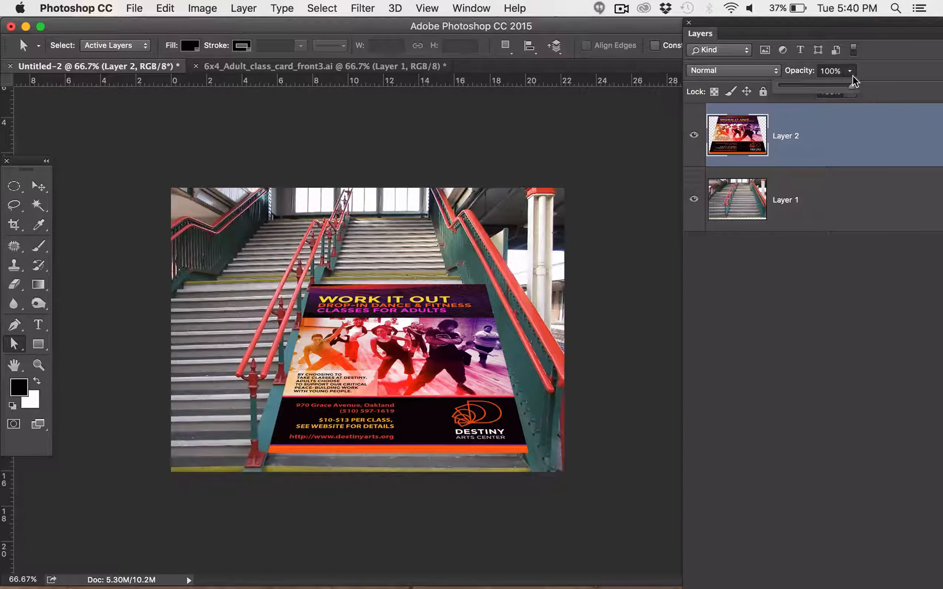
left_click_drag(846, 89, 818, 87)
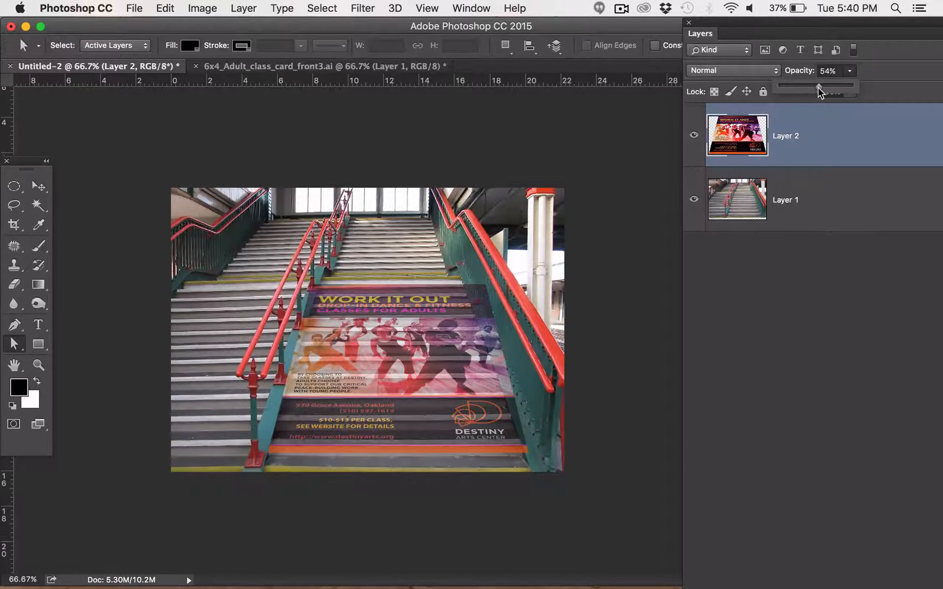
key("super+1")
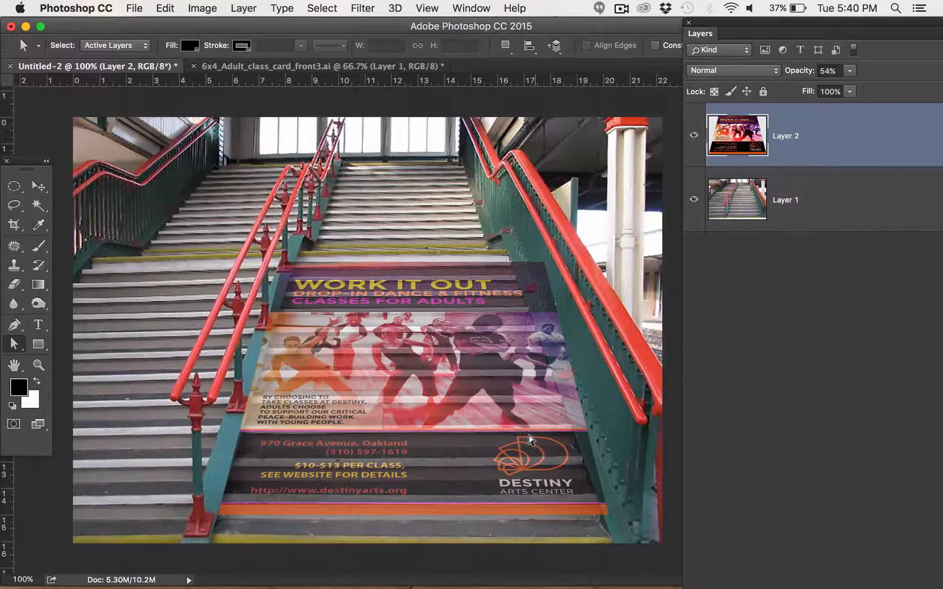
key("v")
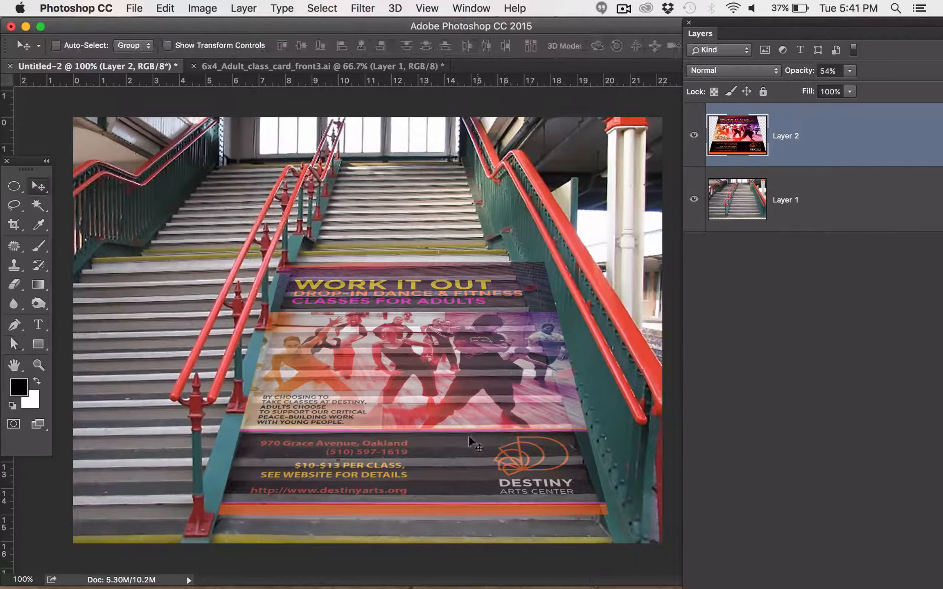
mouse_move(468, 435)
left_mouse_down()
mouse_move(467, 397)
mouse_move(462, 440)
left_mouse_up()
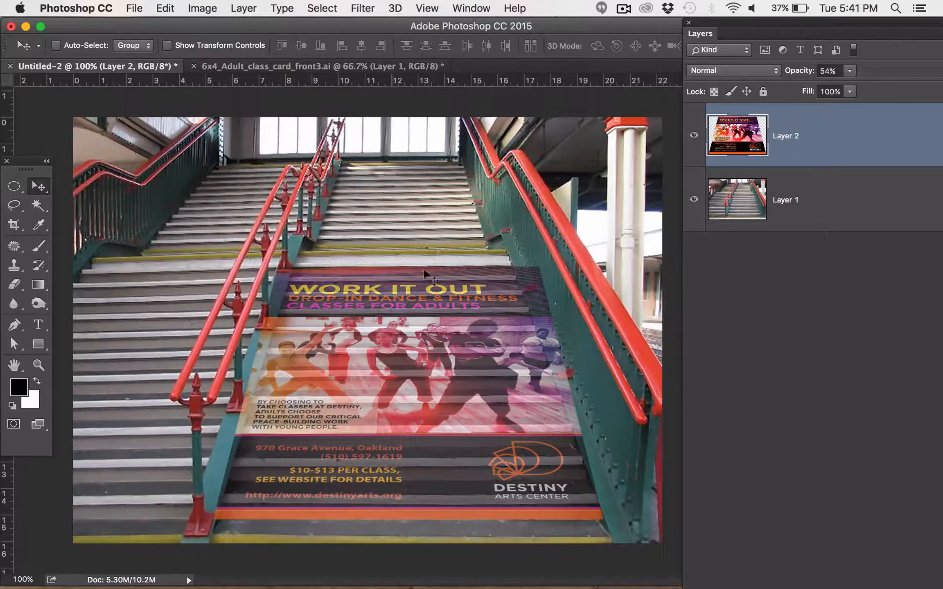
Distort the flyer by pulling its four corners inward so its sides follow the railing bases along the lower flight
left_click(203, 8)
mouse_move(189, 324)
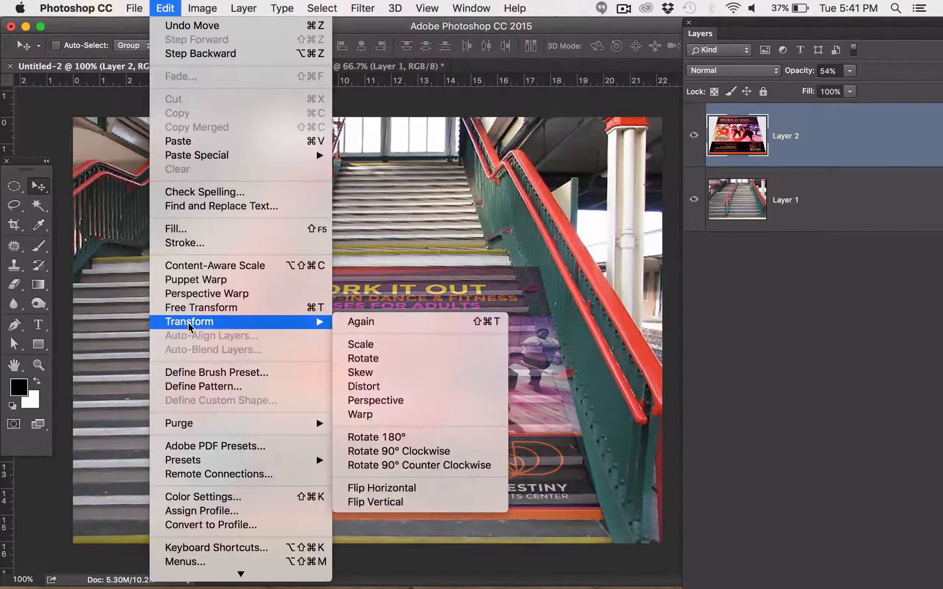
left_click(422, 388)
left_click_drag(214, 267, 236, 269)
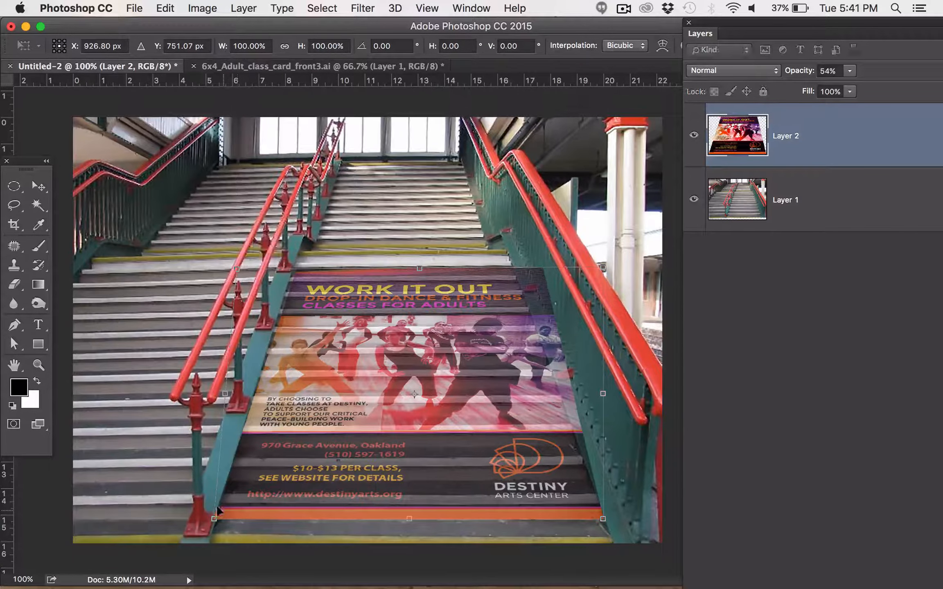
left_click_drag(213, 519, 220, 520)
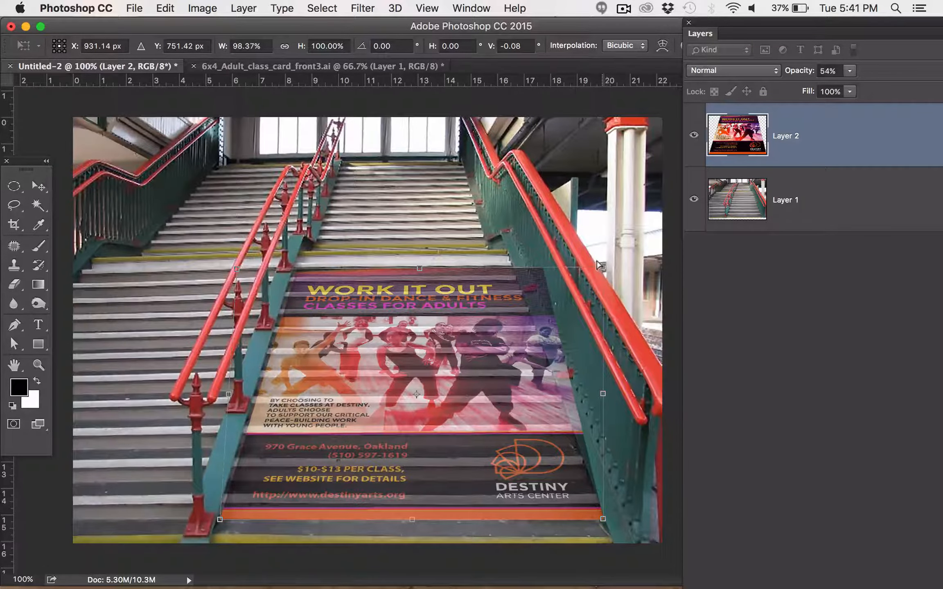
left_click_drag(600, 266, 560, 265)
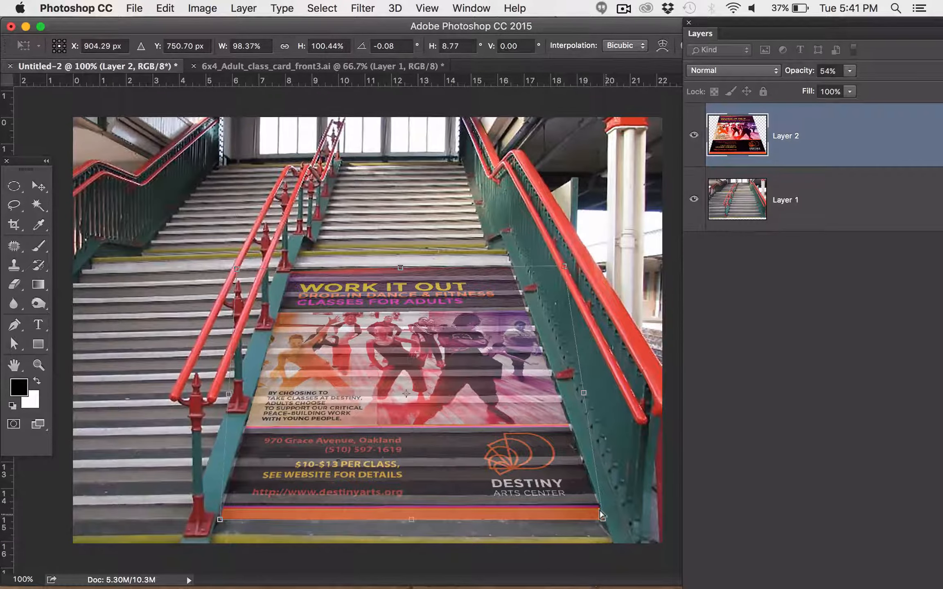
left_click_drag(603, 519, 593, 518)
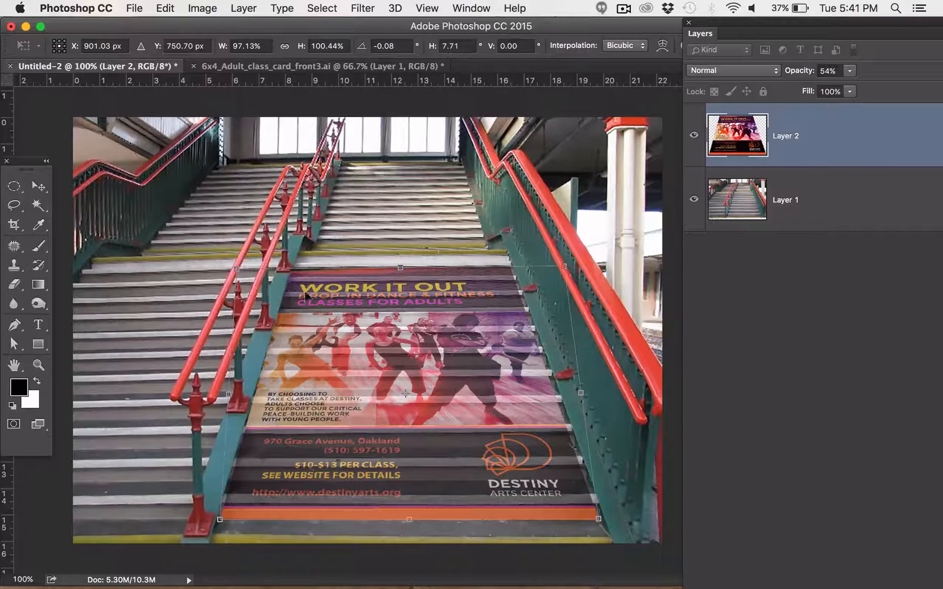
left_click_drag(240, 269, 243, 268)
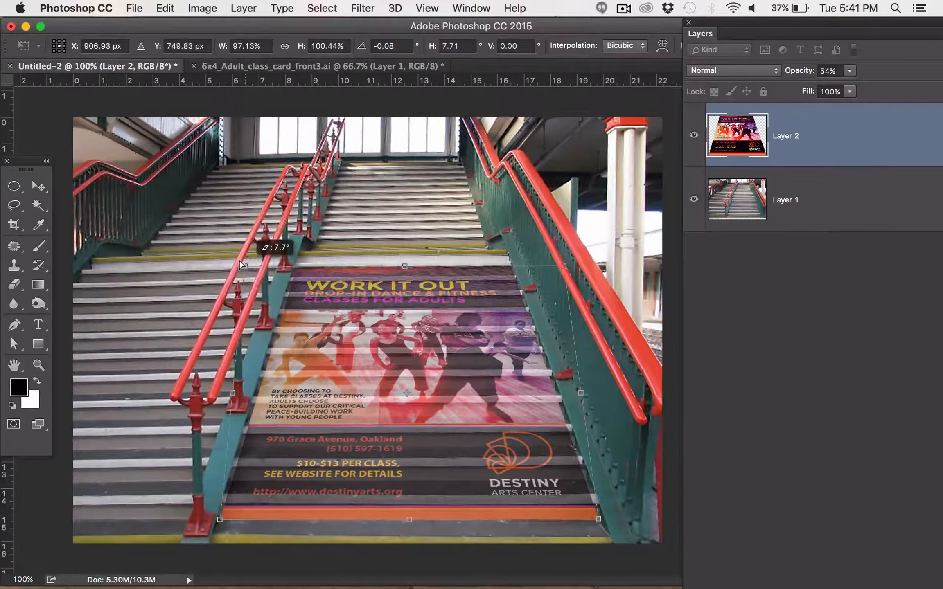
left_click_drag(243, 268, 243, 266)
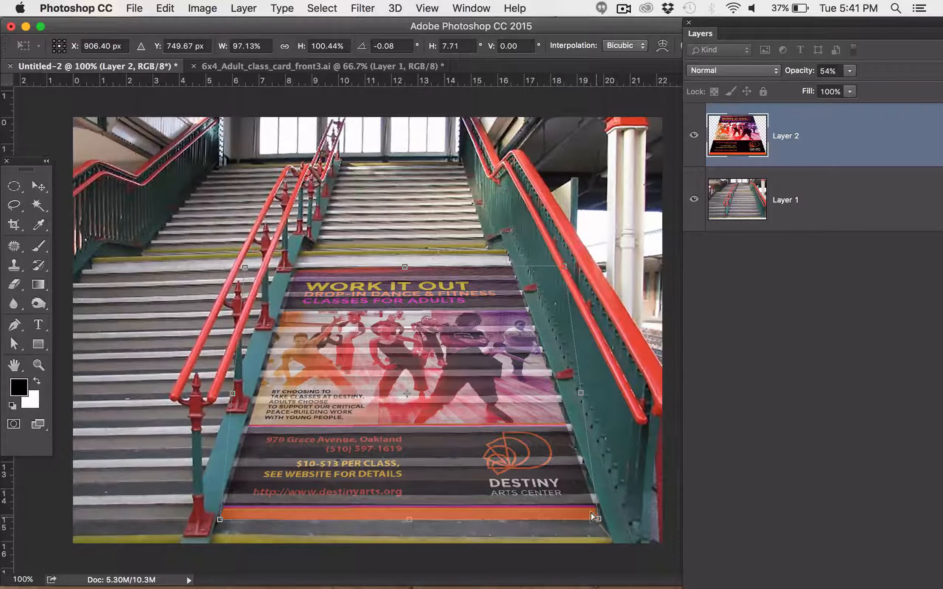
left_click_drag(596, 517, 599, 518)
key("Return")
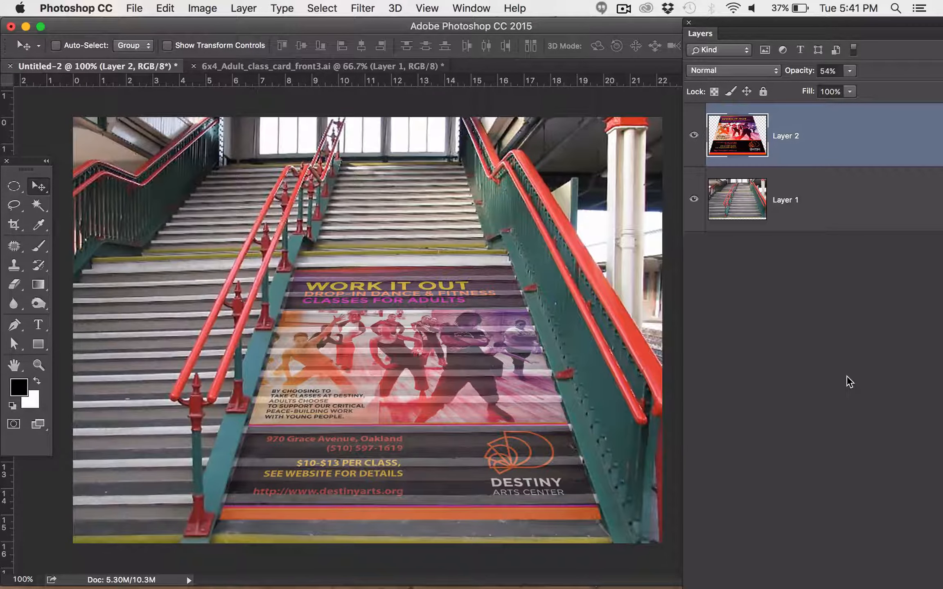
Restore the flyer layer's opacity to 100% and compare the stairs with the flyer hidden and shown, leaving it visible
left_click(849, 71)
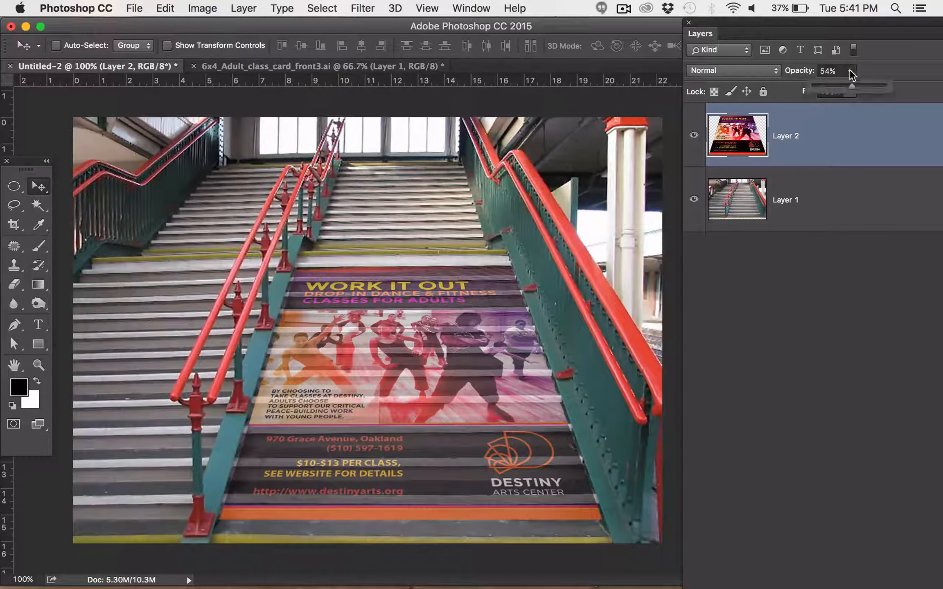
left_click_drag(851, 87, 901, 94)
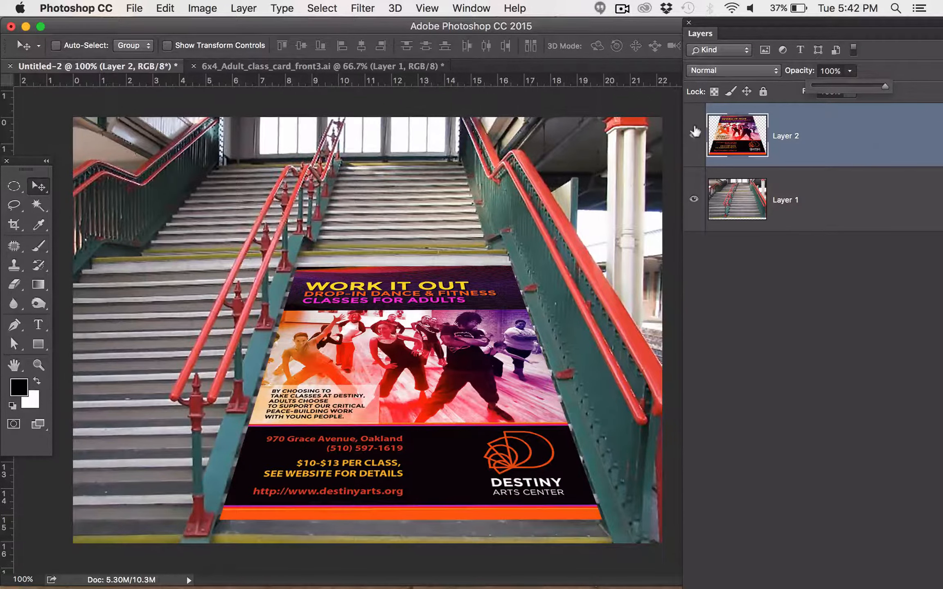
left_click(693, 134)
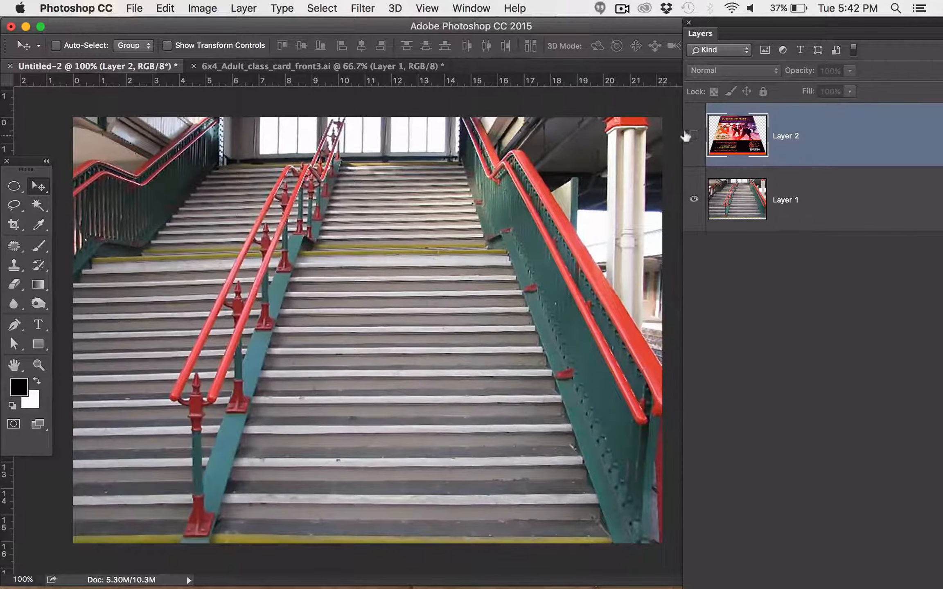
left_click(692, 135)
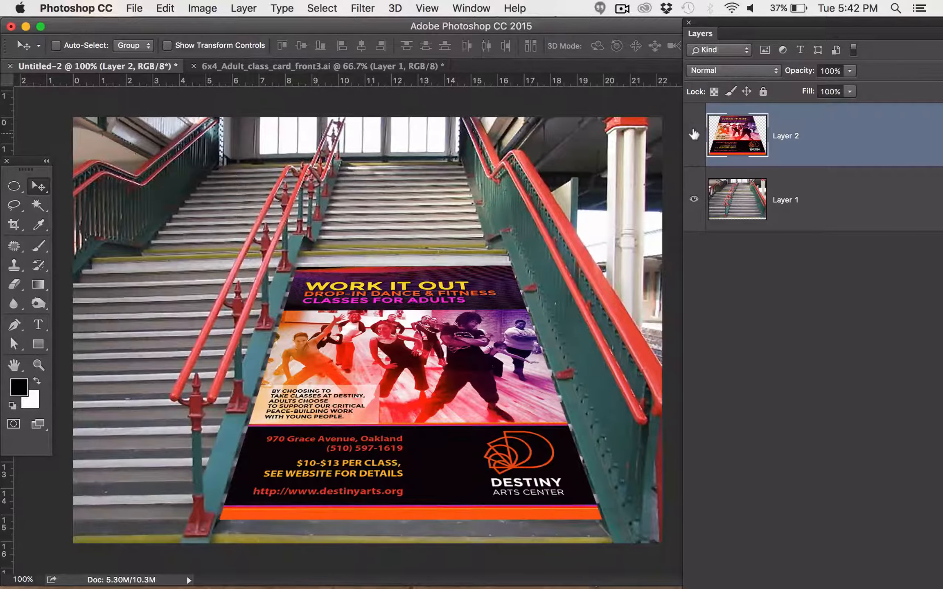
left_click(693, 135)
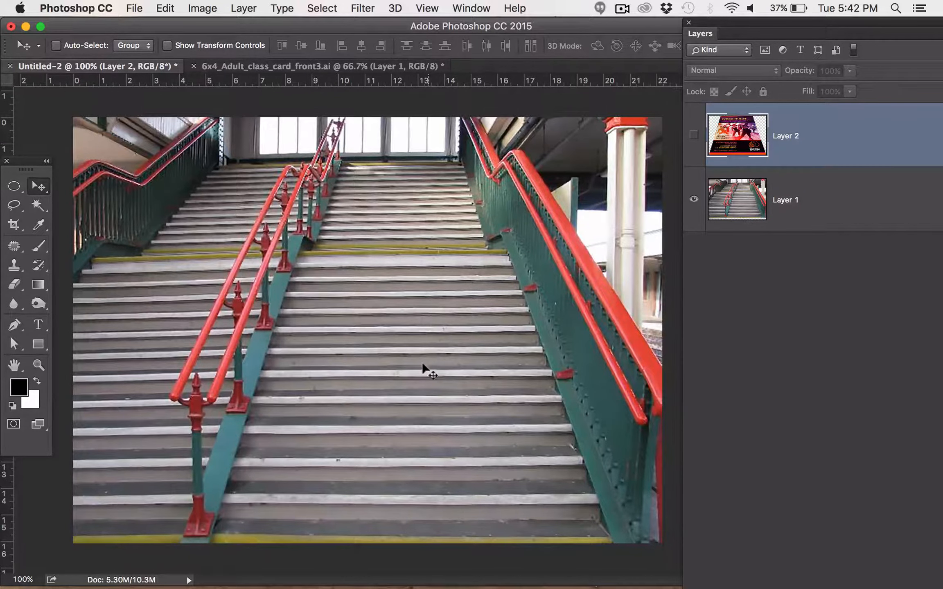
left_click(692, 135)
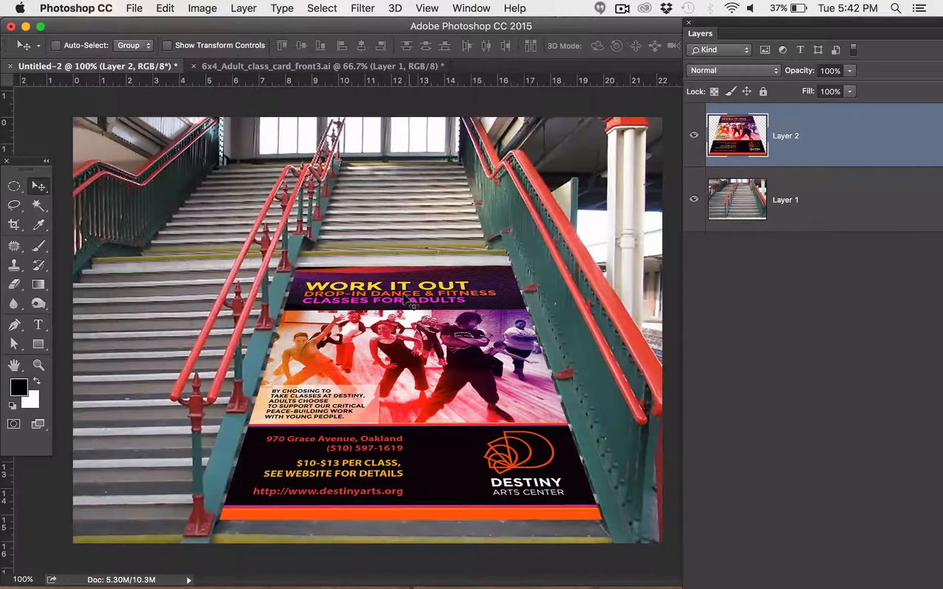
Stretch the flyer's upper edge slightly upward over the highest white step edge of the lower flight
key("super+t")
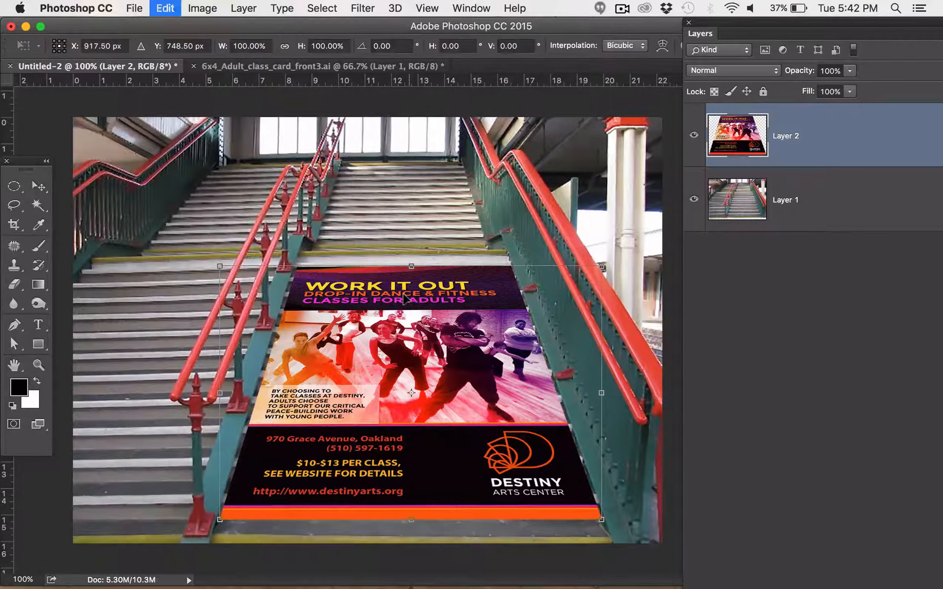
left_click_drag(411, 264, 410, 255)
key("Return")
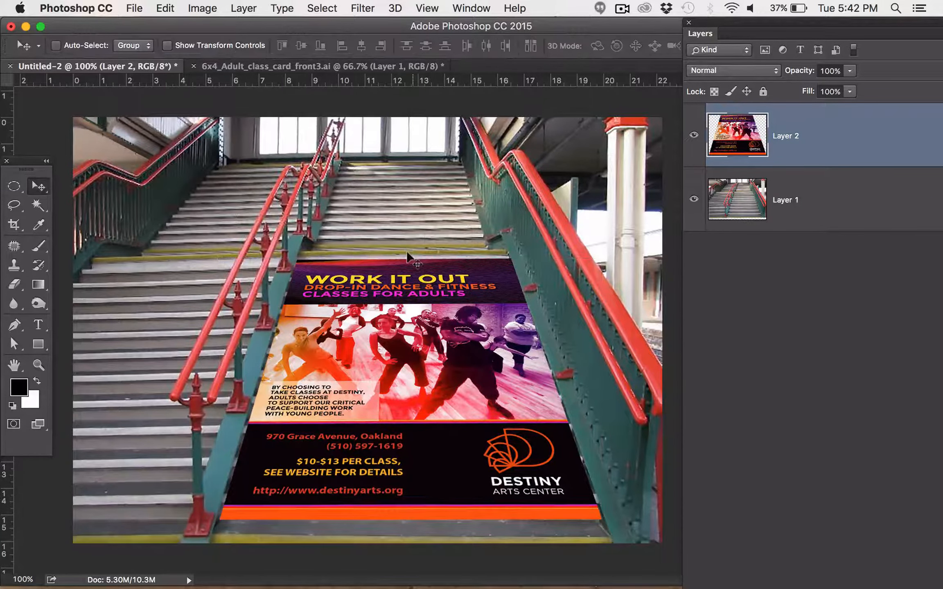
Distort the flyer, pulling its upper corners and lower-left corner slightly inward and lowering its upper edge to about 95% height
left_click(173, 12)
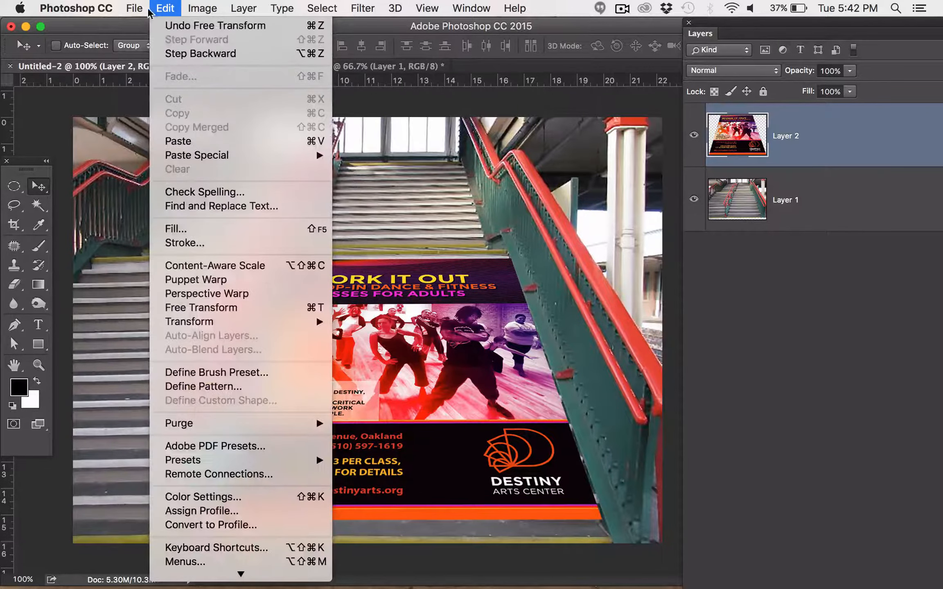
mouse_move(196, 325)
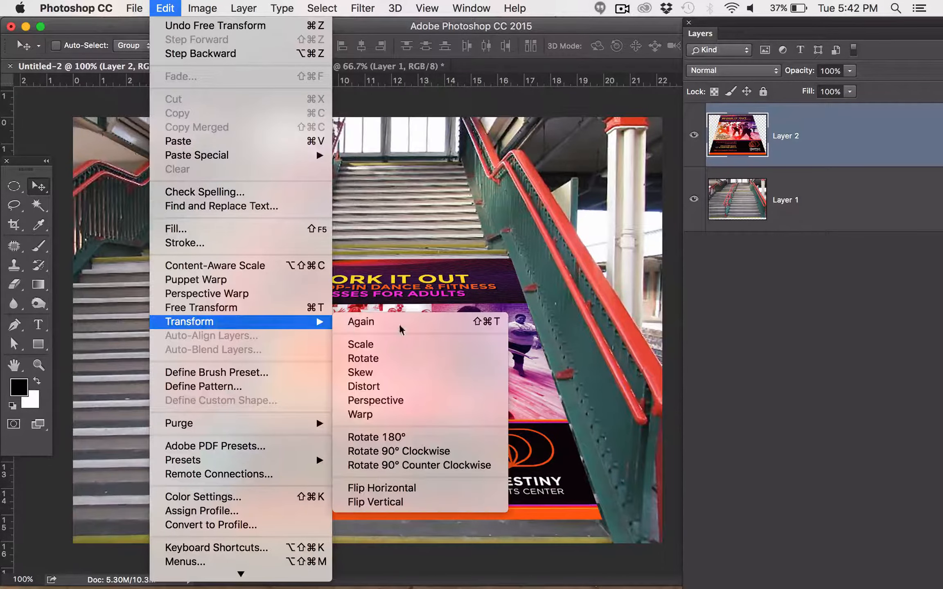
left_click(445, 387)
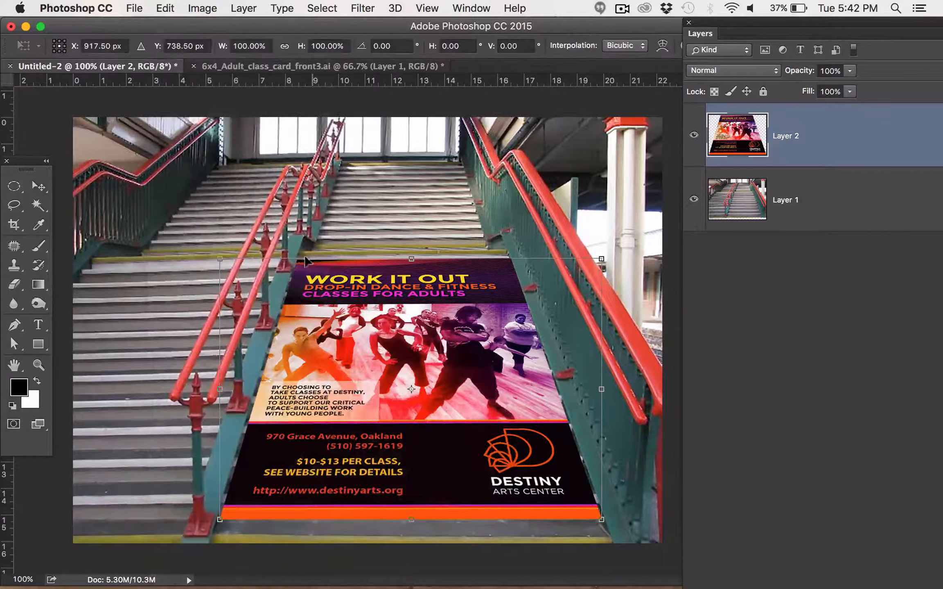
left_click_drag(220, 257, 227, 258)
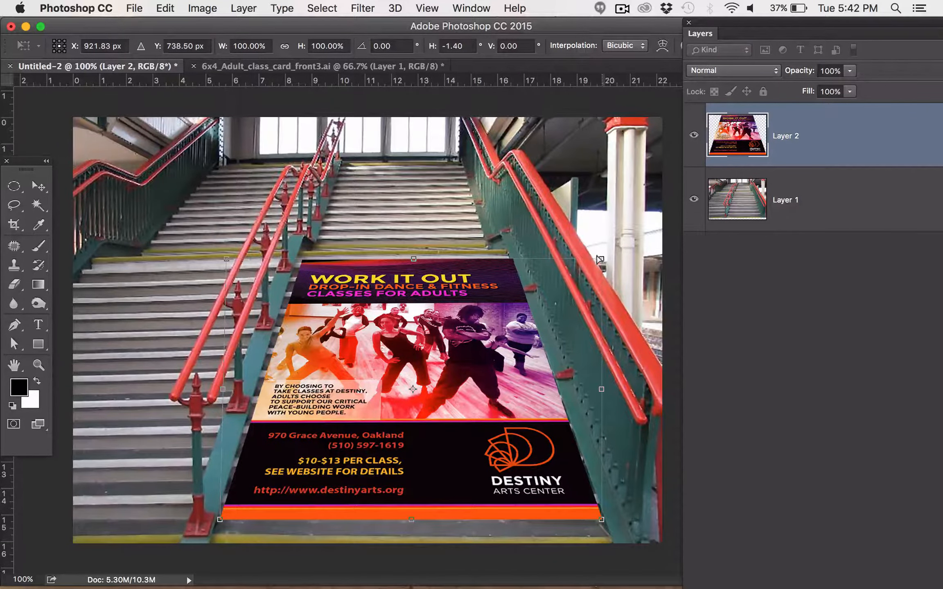
left_click_drag(600, 259, 591, 259)
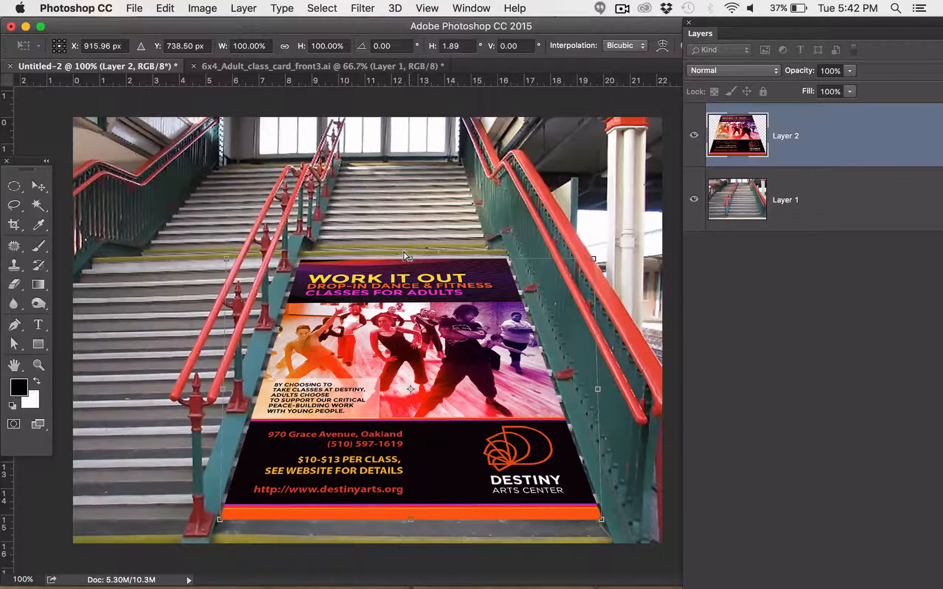
left_click_drag(405, 257, 403, 272)
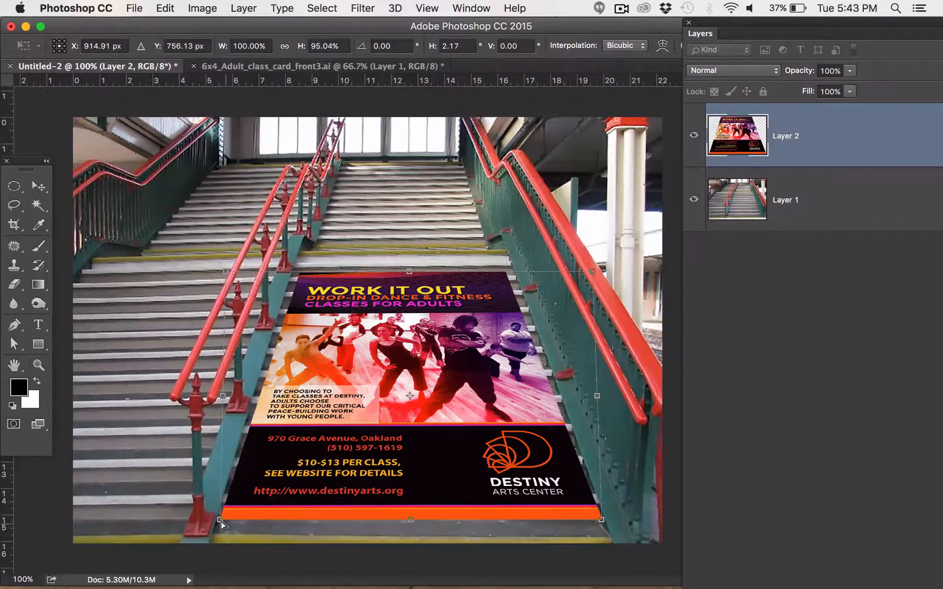
left_click_drag(217, 518, 222, 518)
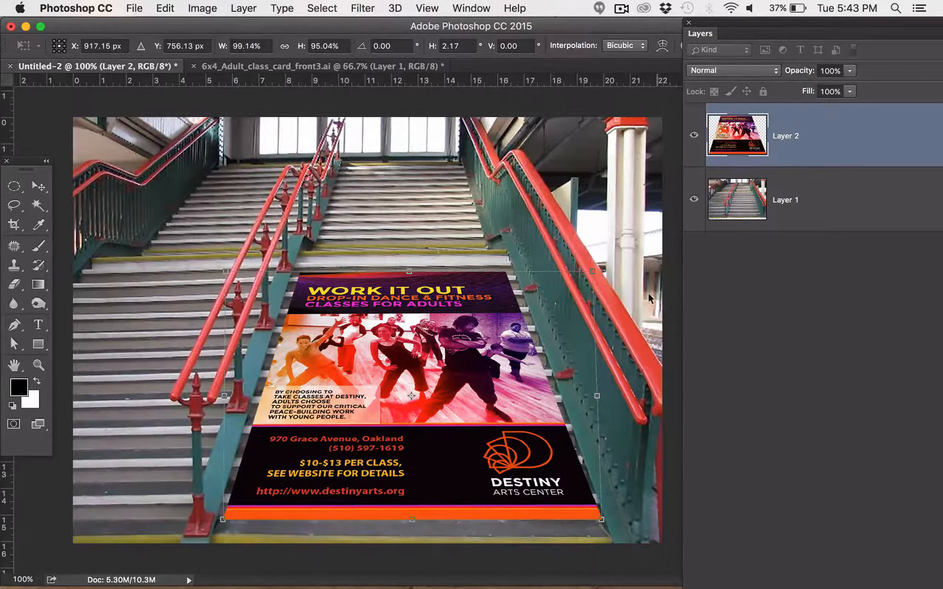
left_click_drag(589, 270, 596, 271)
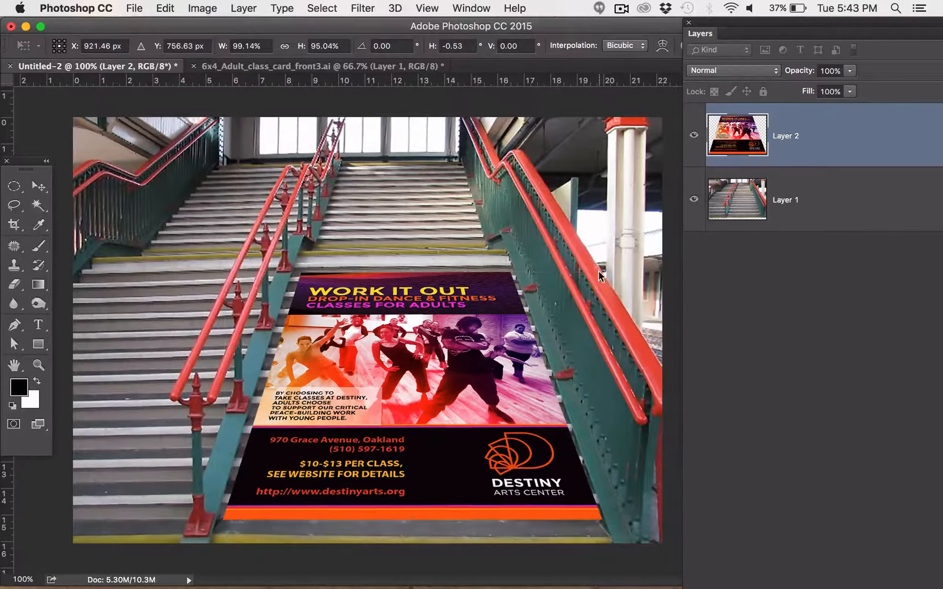
key("Return")
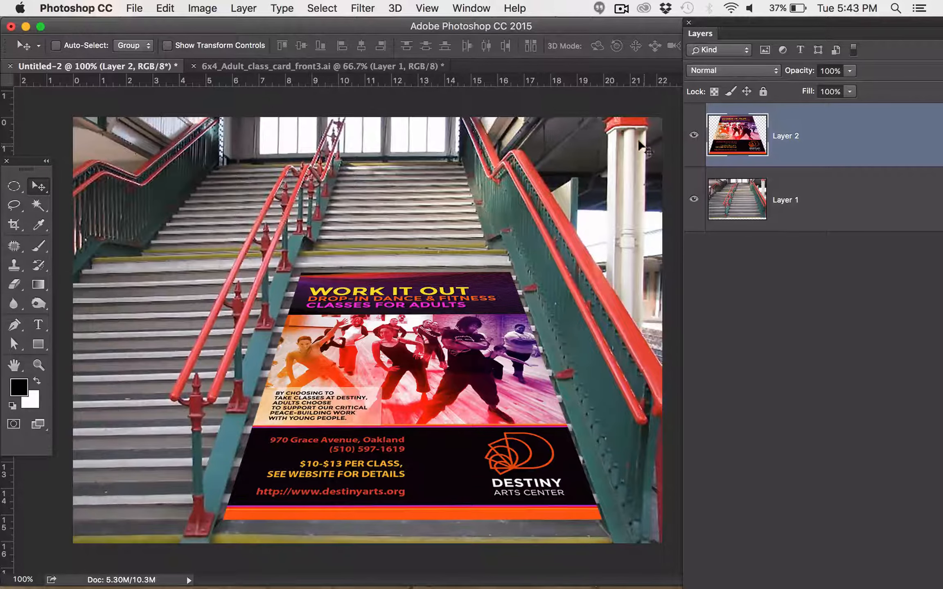
Hide the flyer layer, Layer 2, to expose the bare stairs
left_click(694, 138)
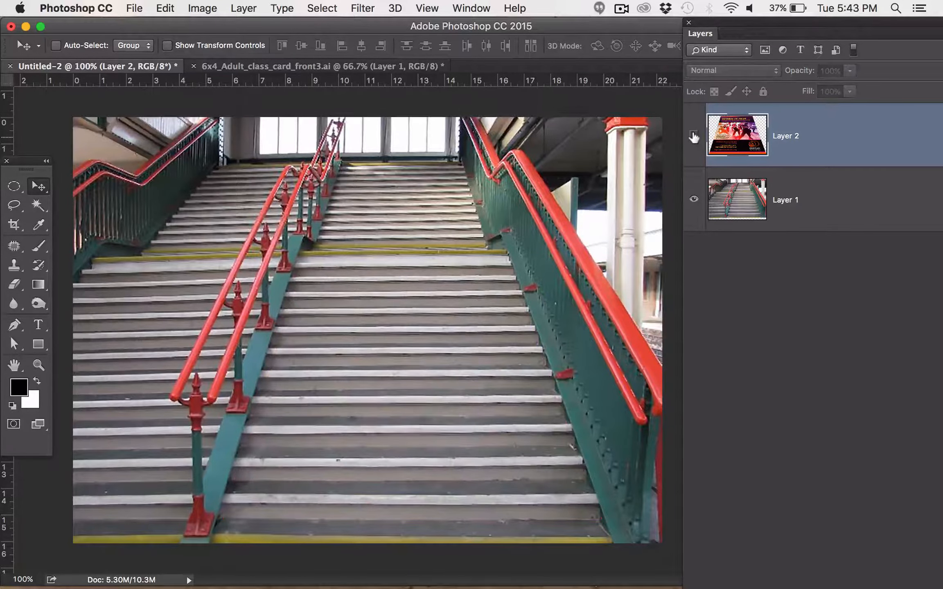
left_click(693, 137)
left_click(694, 137)
Select the lowest white step edge and the riser beneath it between the railings with the Polygonal Lasso at 0 px feather
left_click(15, 204)
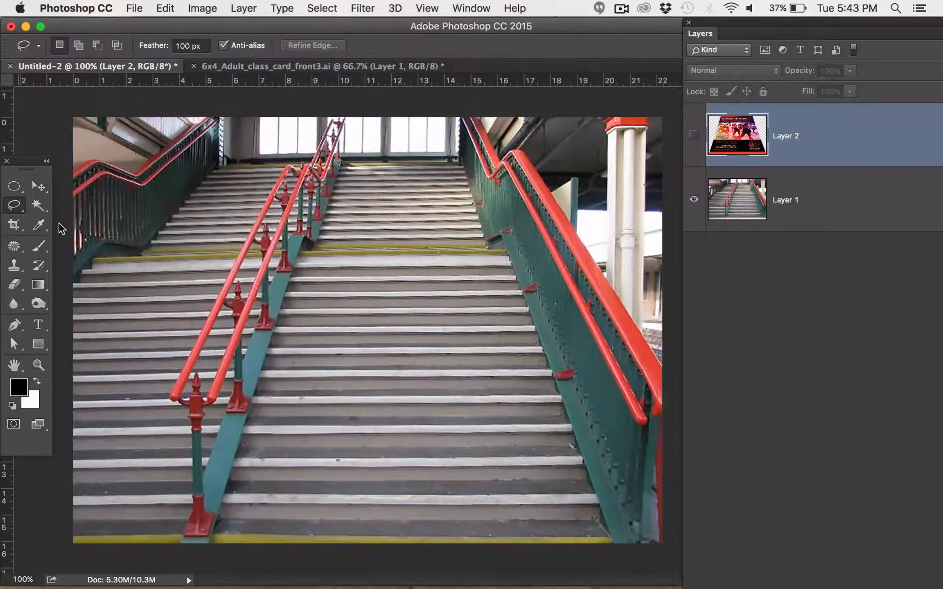
left_click(17, 207)
left_click(15, 210)
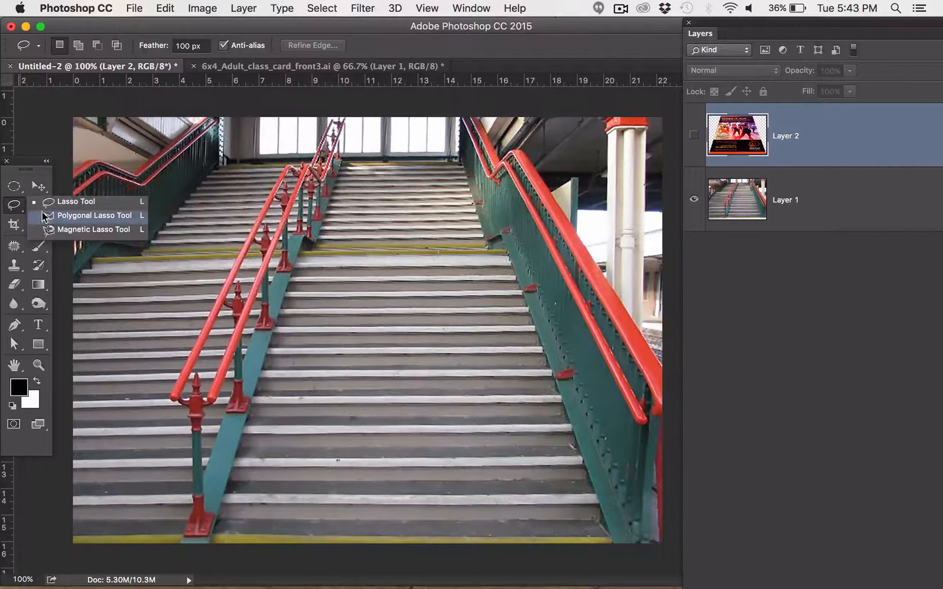
left_click(43, 213)
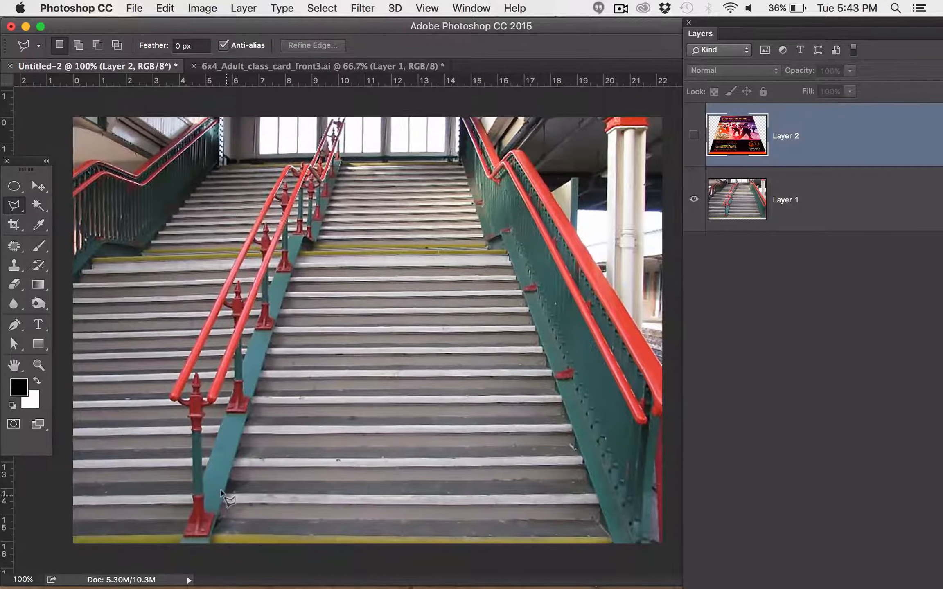
left_click(591, 494)
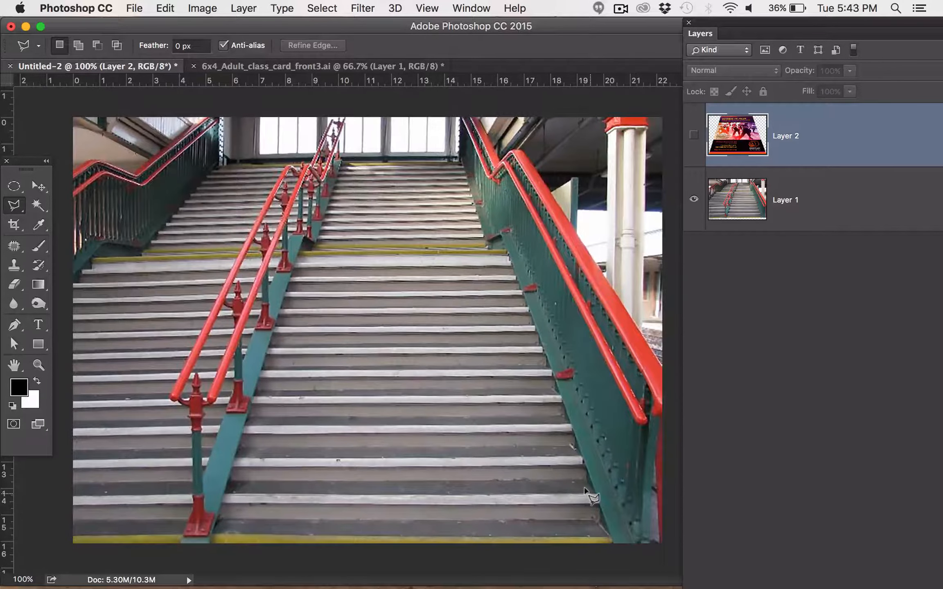
left_click(590, 519)
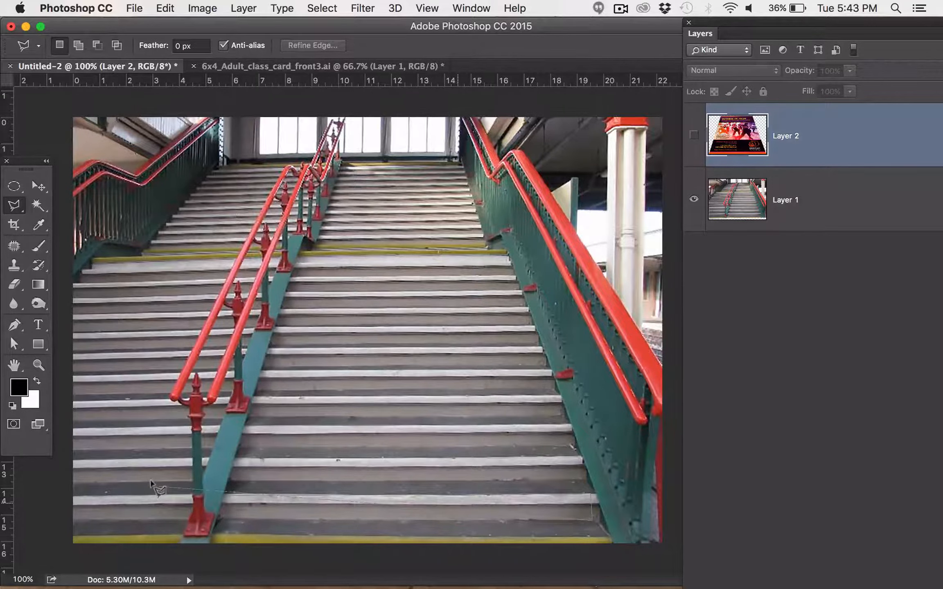
left_click(226, 519)
left_click(227, 496)
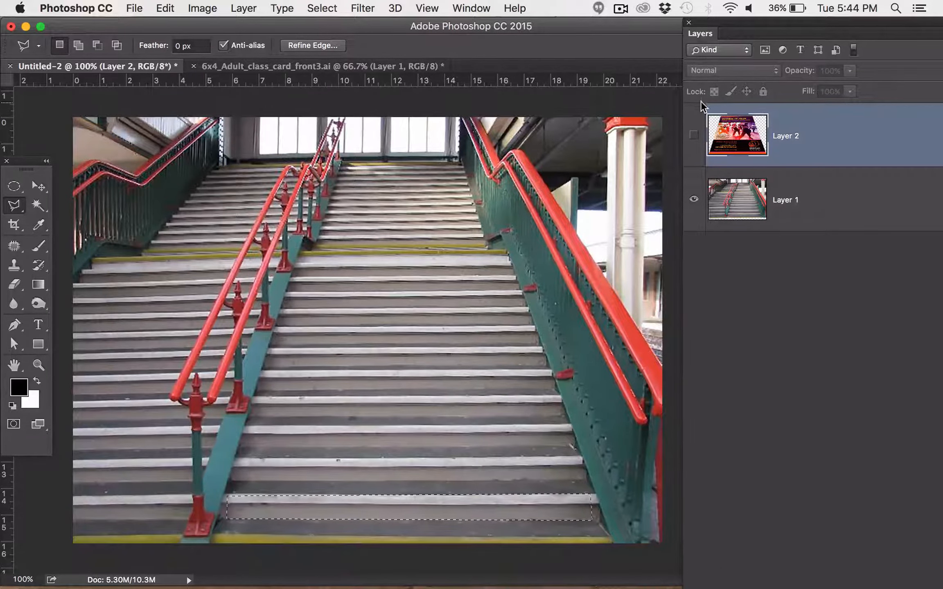
Check the step selection against the flyer, leave the flyer layer hidden, and switch to the 6x4_Adult_class_card_front3.ai document
left_click(694, 134)
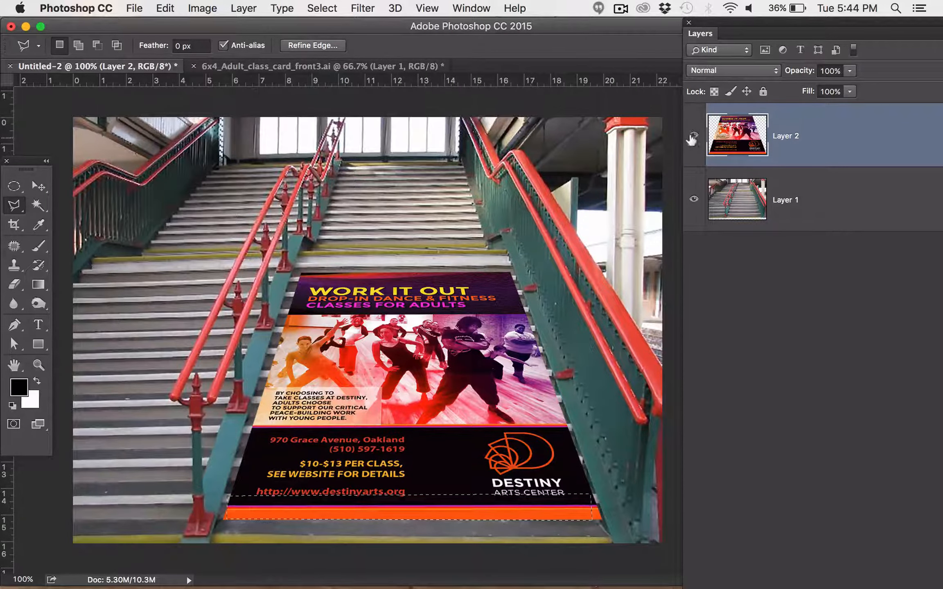
left_click(694, 134)
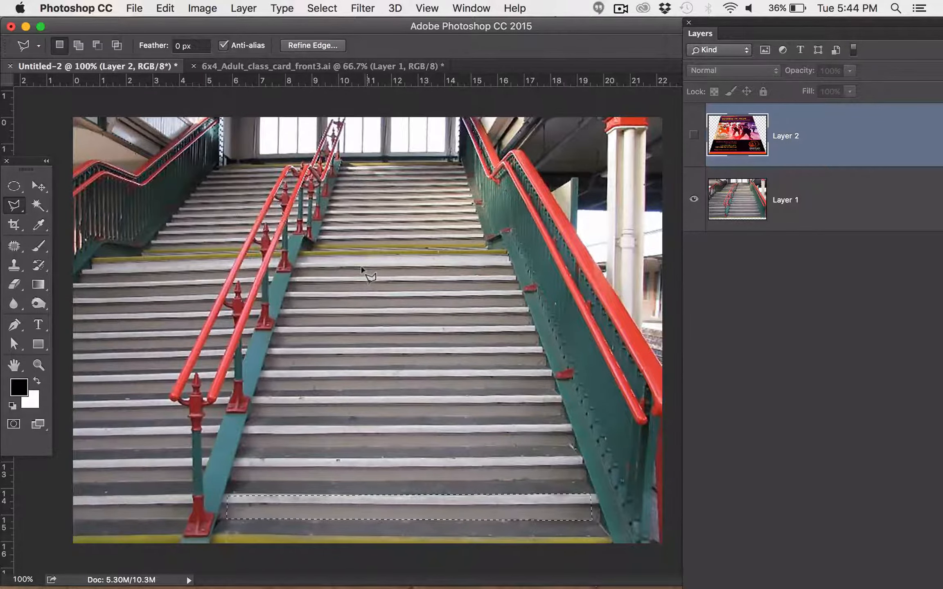
left_click(274, 66)
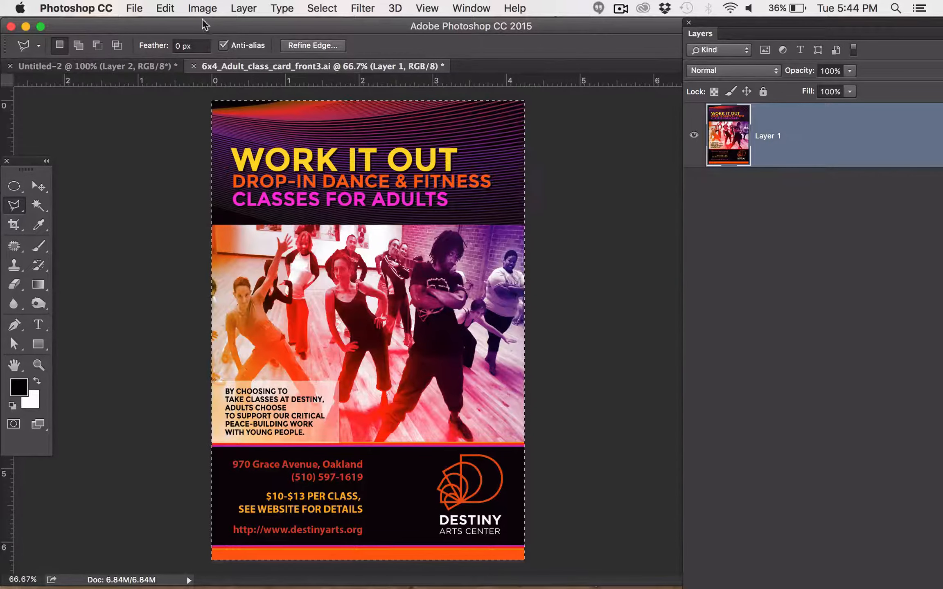
Resize the flyer image to 50 percent width and 50 percent height at 300 pixels/inch
left_click(202, 8)
left_click(221, 98)
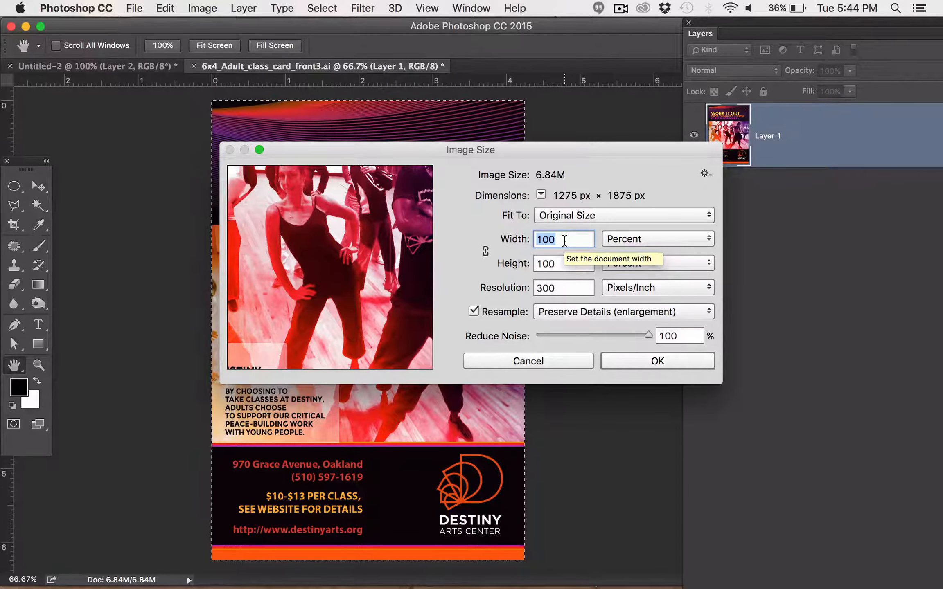
type("50")
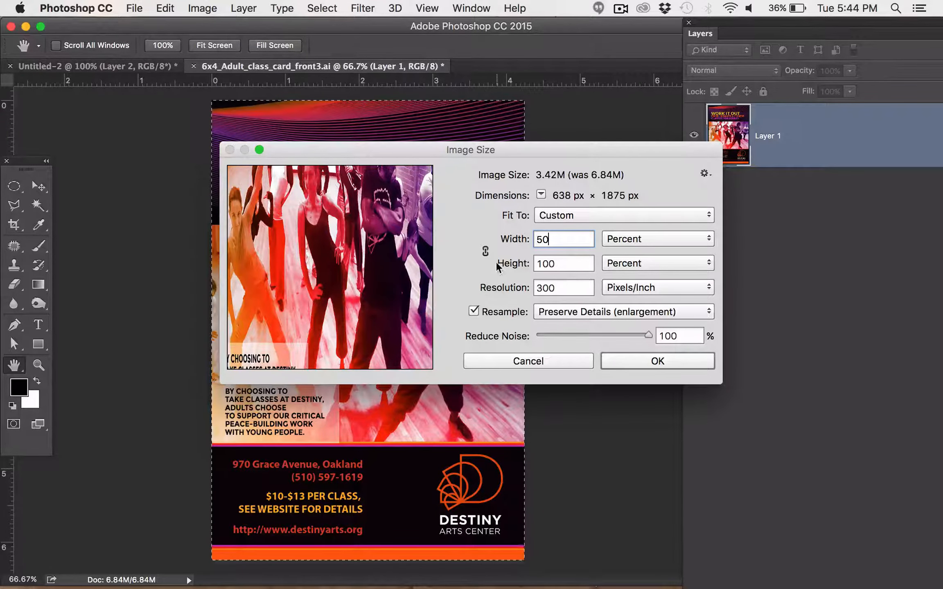
key("Tab")
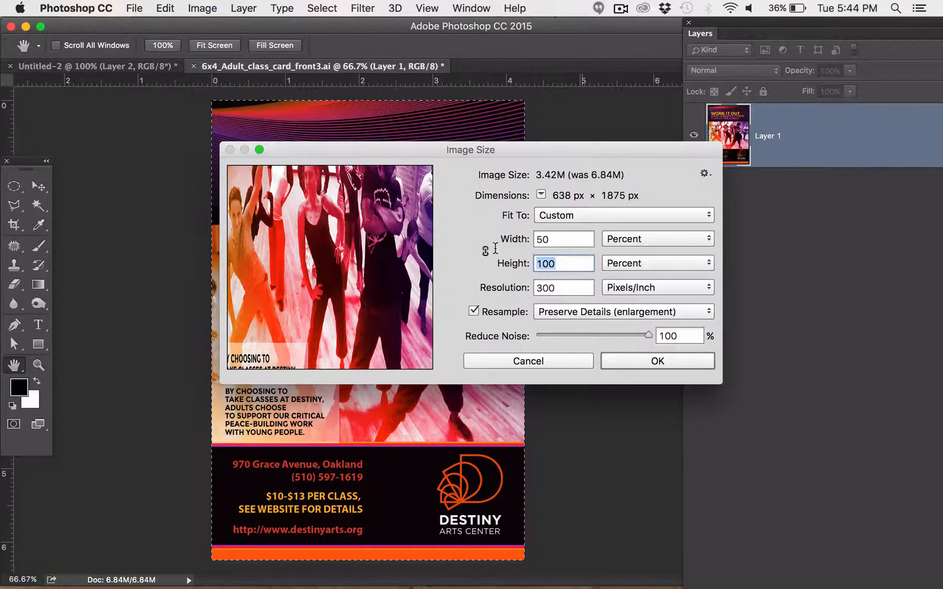
type("50")
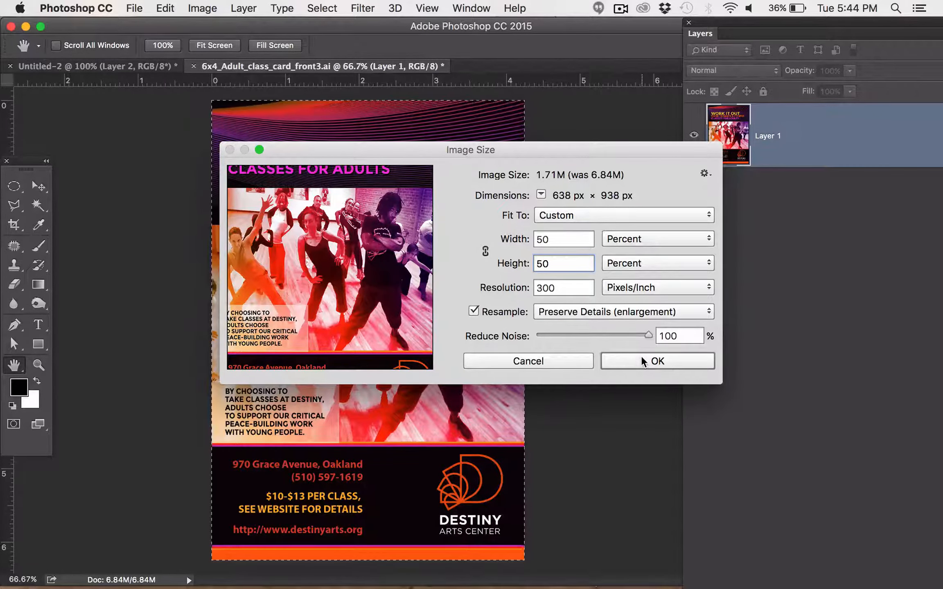
left_click(641, 361)
Copy the resized flyer, paste it into the Untitled-2 staircase document, and move it between the railings above the lower stairs
key("super+c")
left_click(97, 66)
key("super+v")
left_click(635, 322)
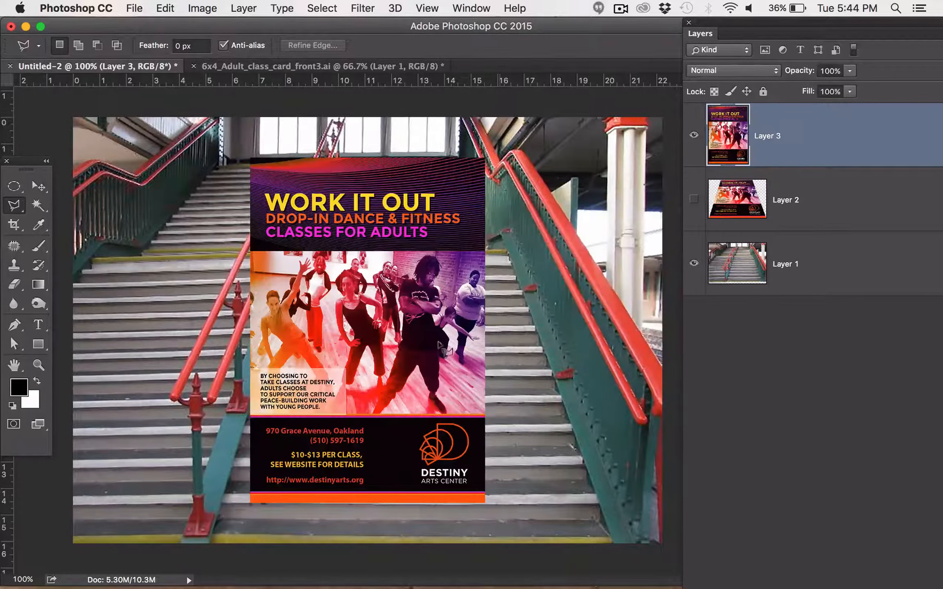
key("v")
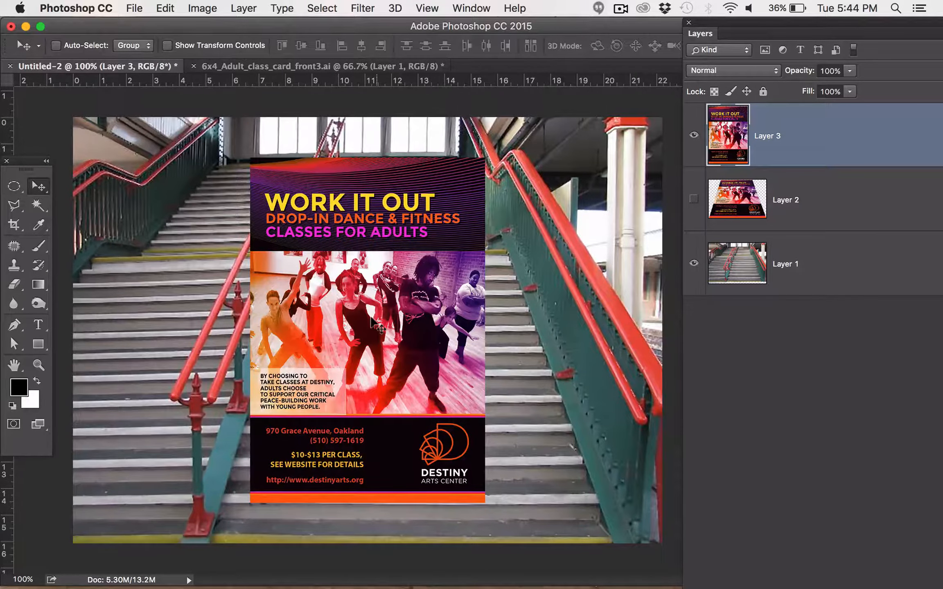
mouse_move(373, 324)
left_mouse_down()
mouse_move(407, 336)
mouse_move(417, 357)
left_mouse_up()
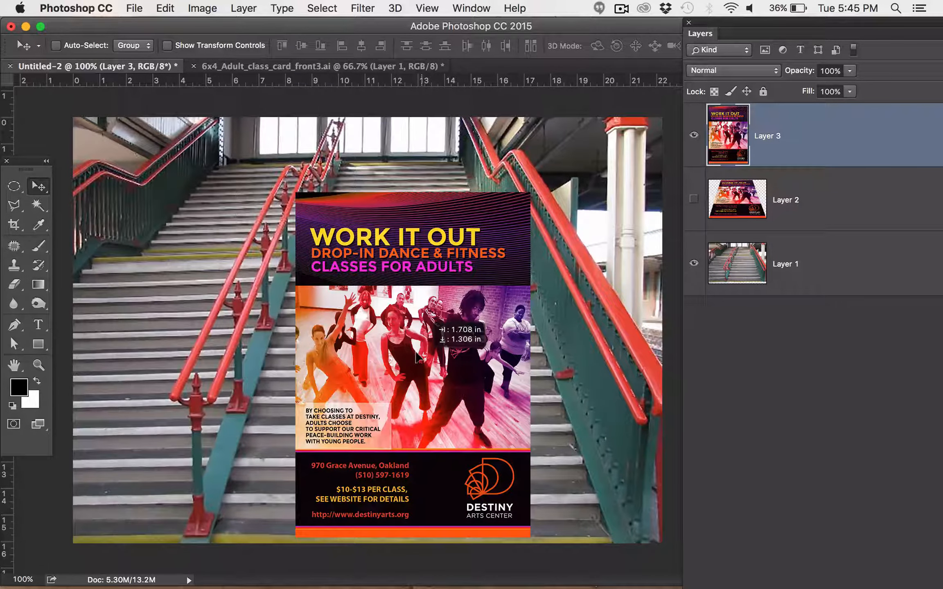
left_click_drag(415, 357, 416, 357)
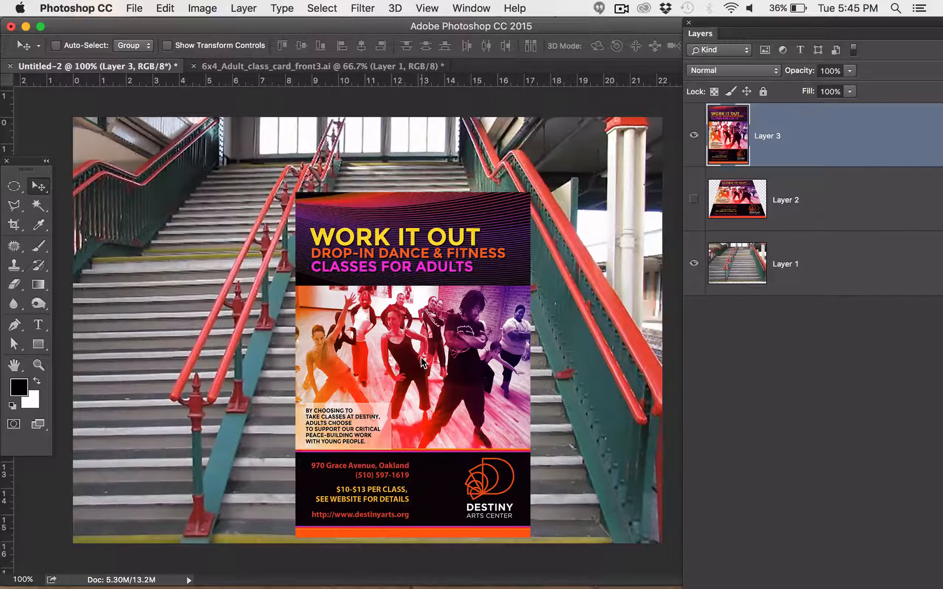
Hide the newly pasted flyer layer and return to the 6x4_Adult_class_card_front3.ai document at 100% view
left_click(693, 135)
key("super+Tab")
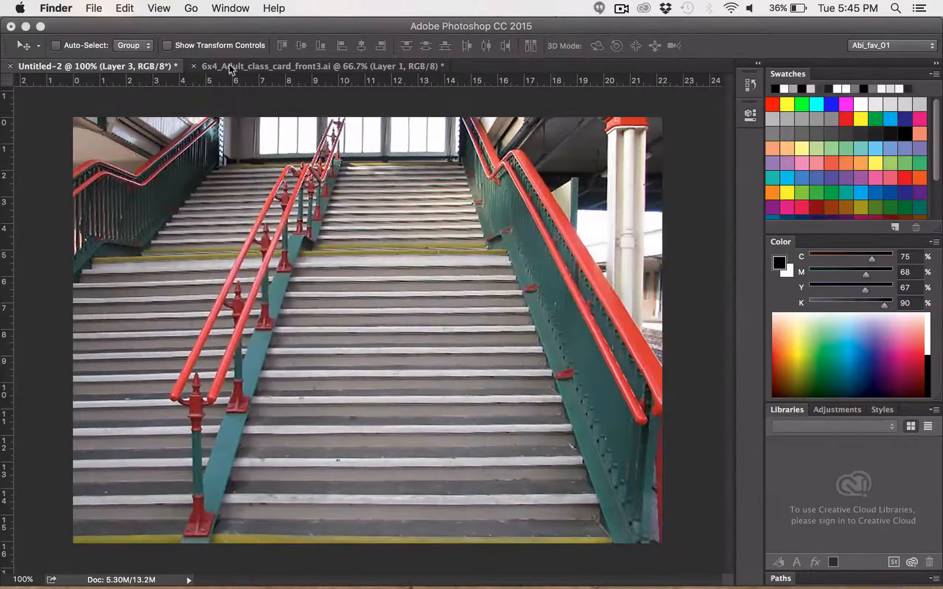
left_click(229, 67)
left_click(258, 68)
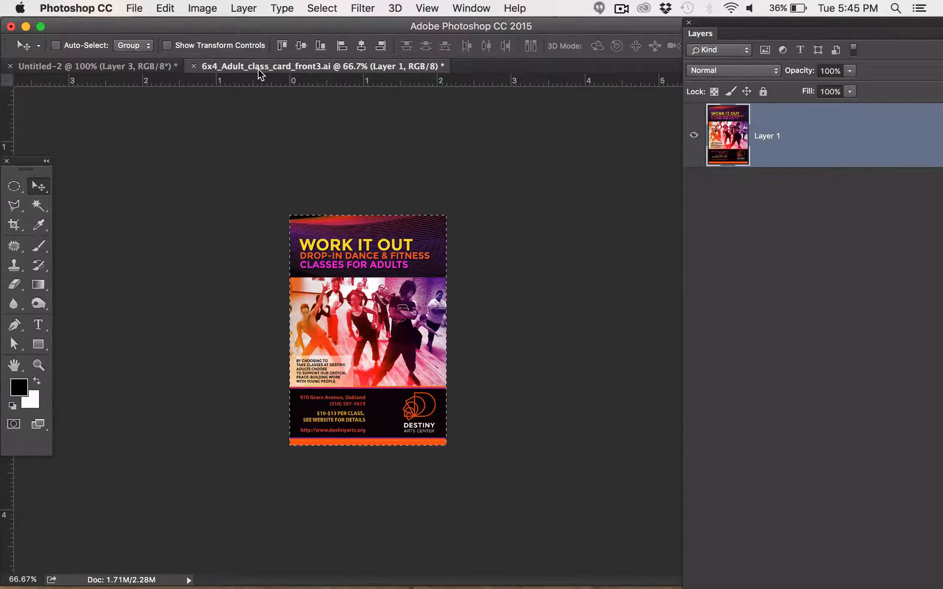
key("super+1")
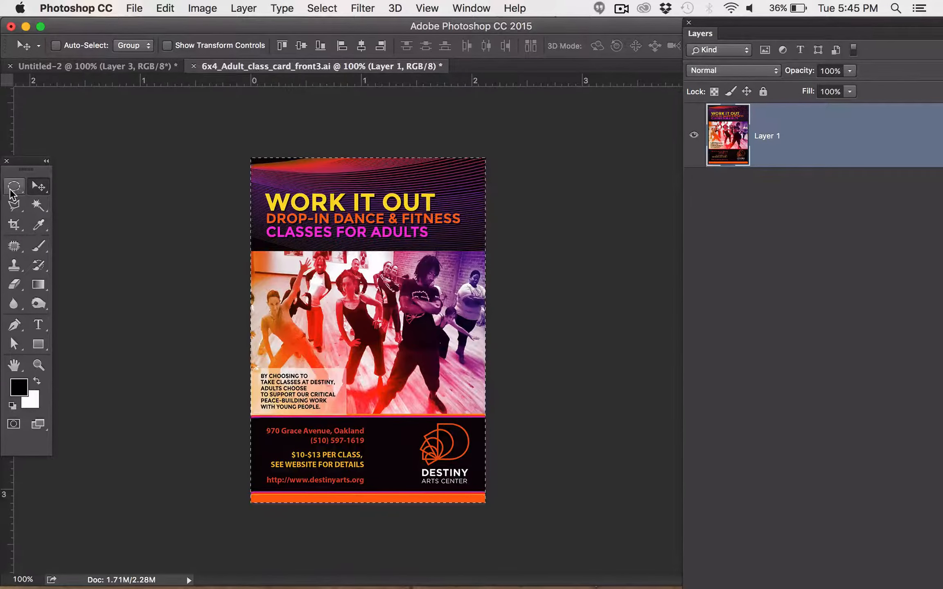
Draw a rectangle shape about 101 by 69 px with green fill and no stroke near the flyer's upper-left corner
left_click(10, 190)
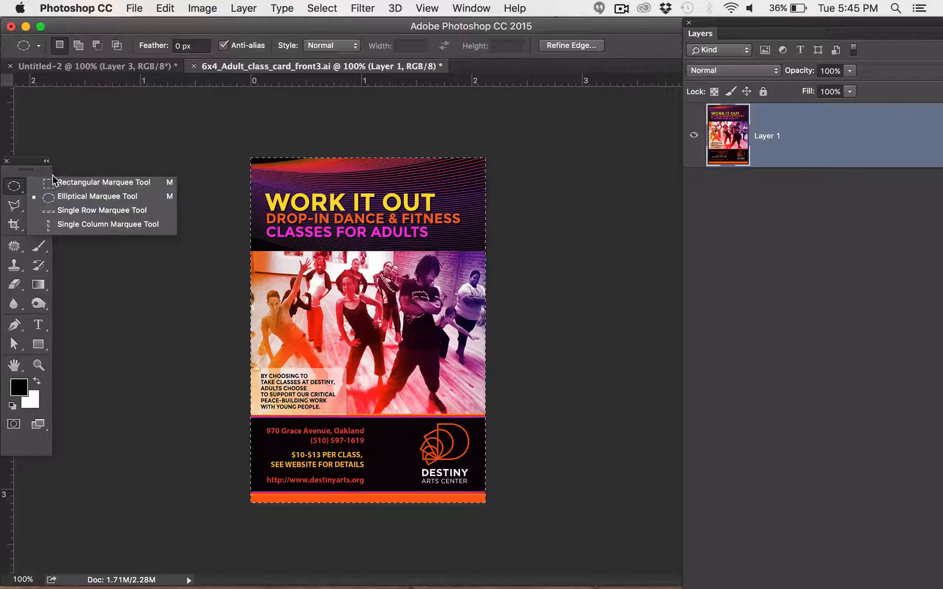
left_click(61, 160)
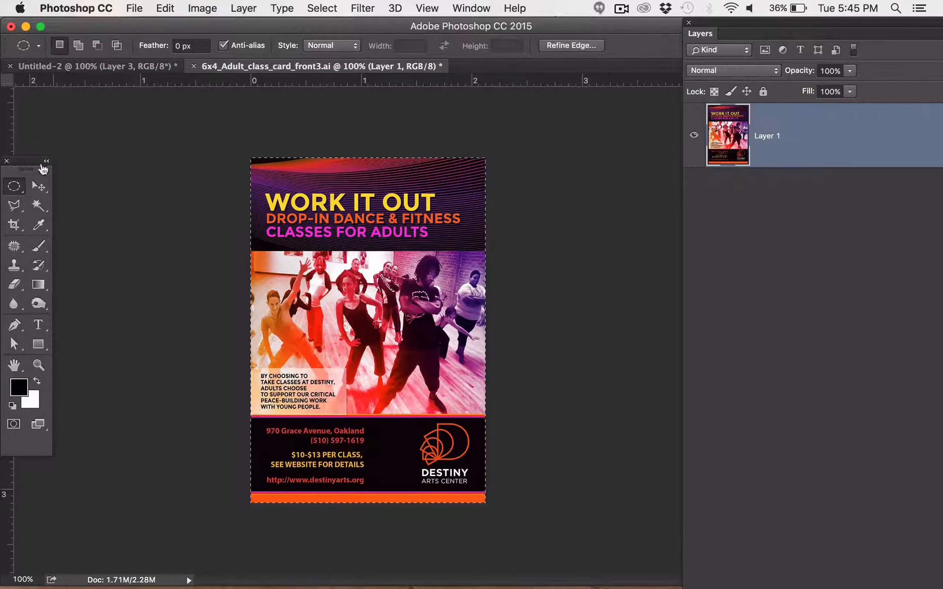
left_click_drag(43, 169, 166, 155)
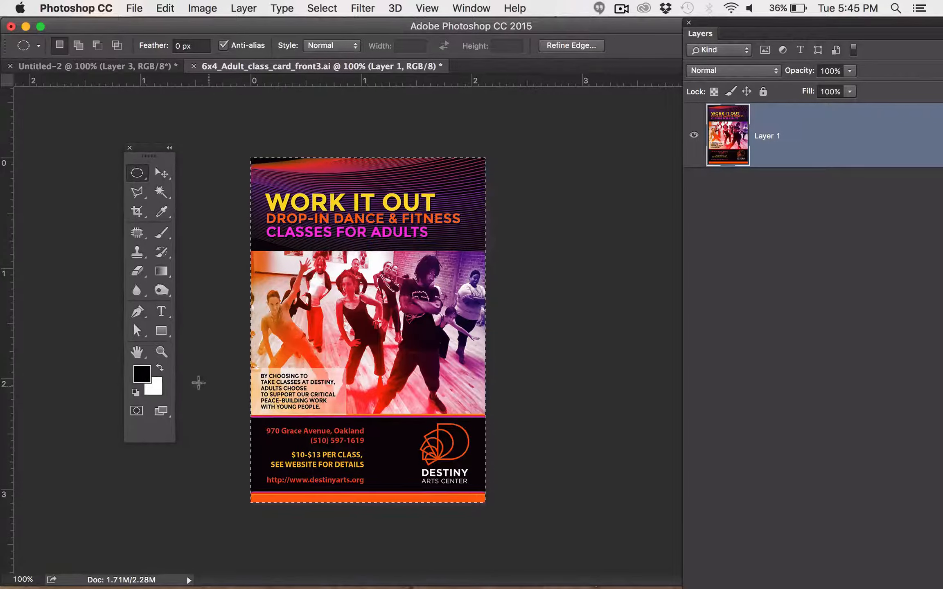
left_click(161, 333)
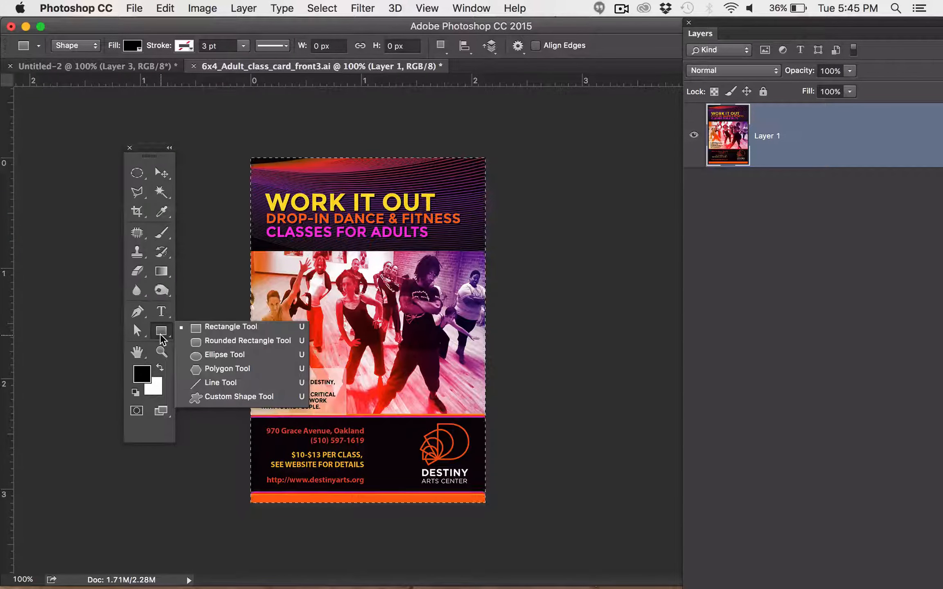
left_click(225, 326)
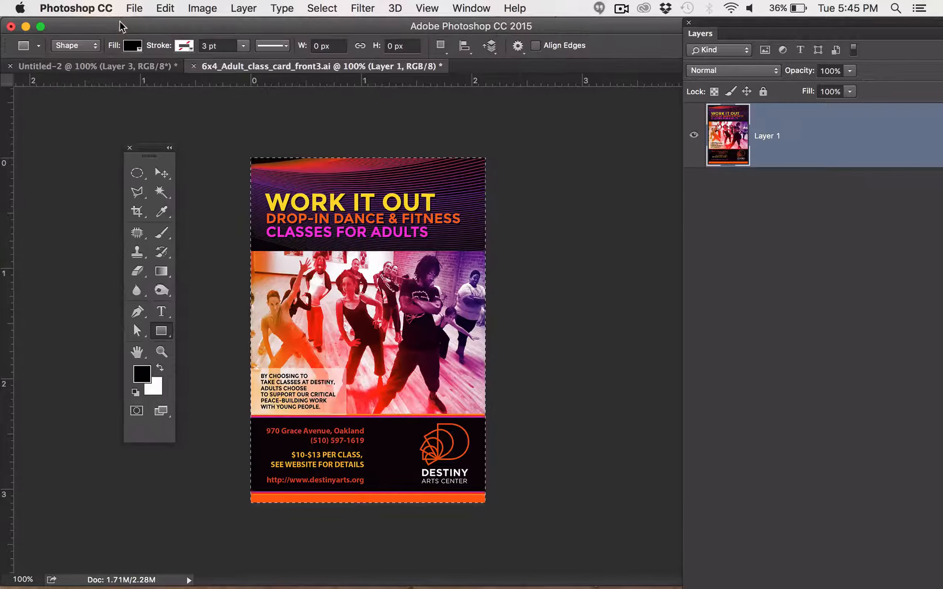
left_click(133, 45)
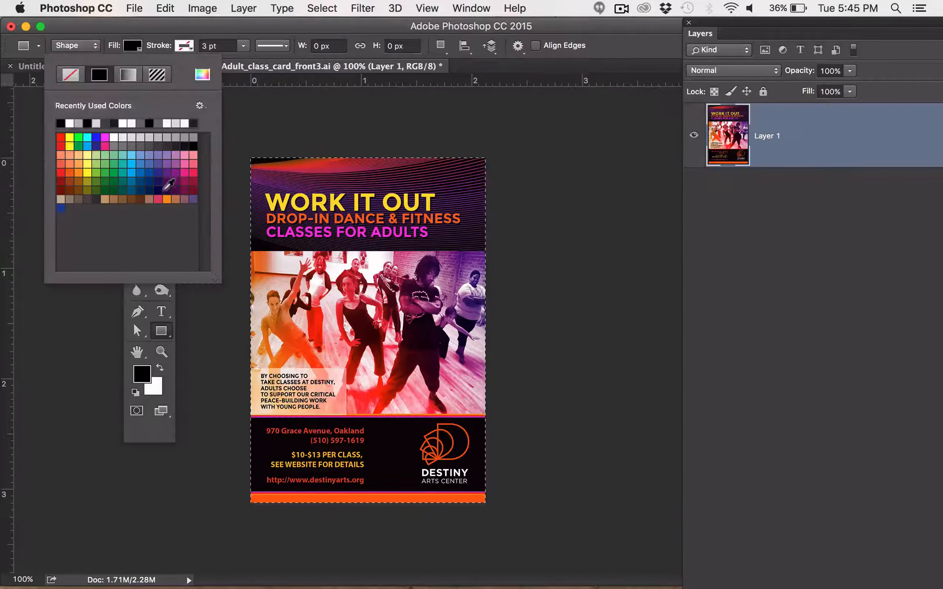
left_click(184, 173)
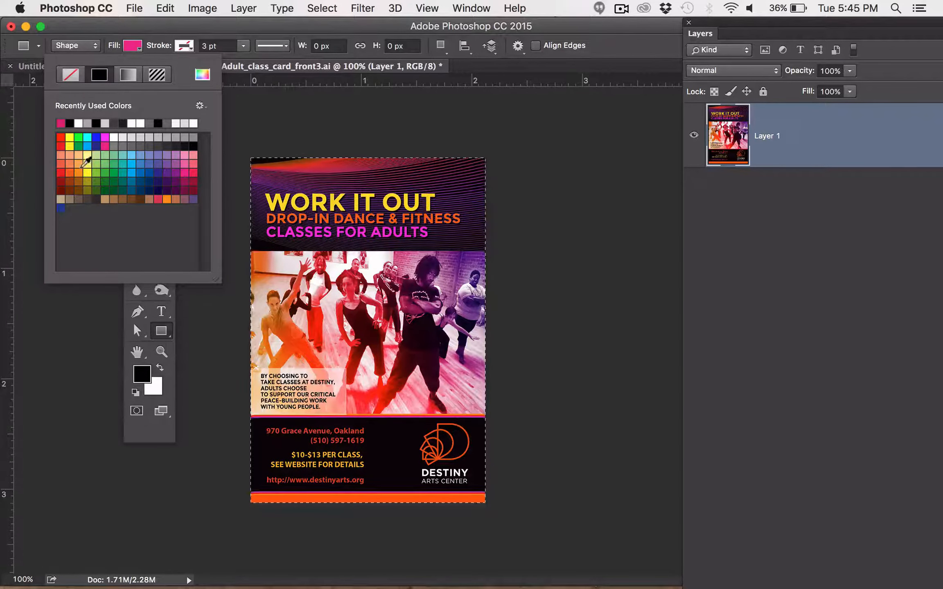
left_click(103, 162)
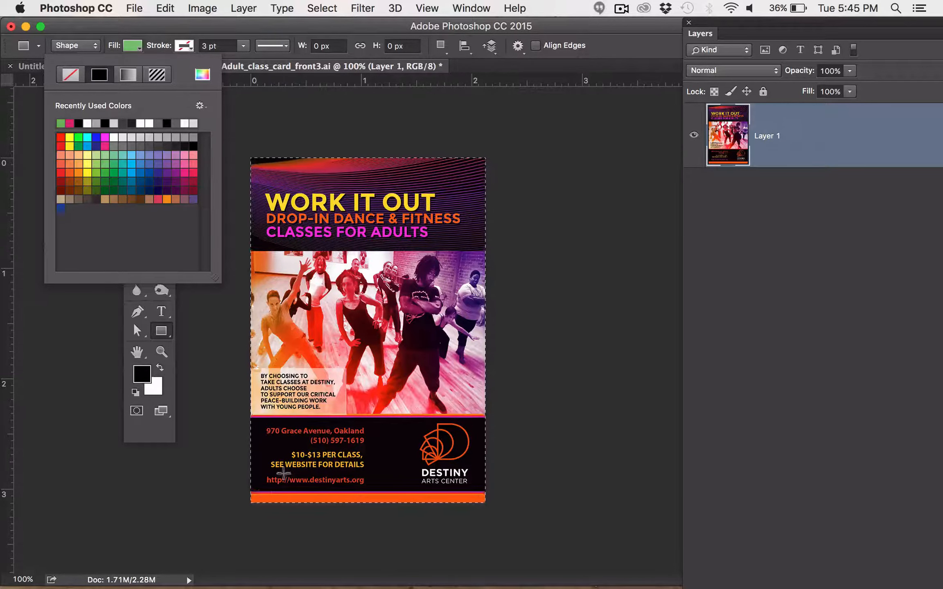
left_click(264, 163)
left_click_drag(264, 163, 300, 186)
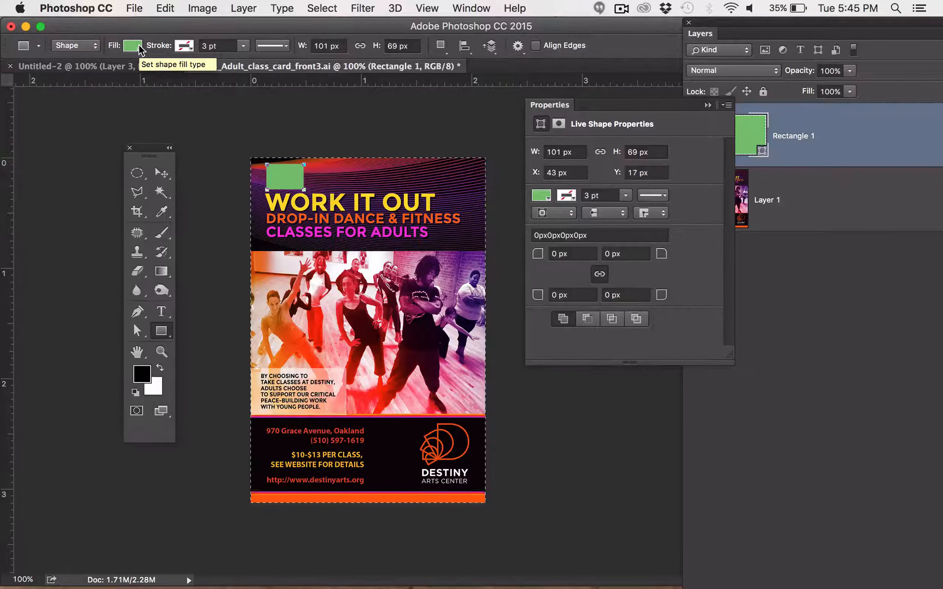
Deselect the whole-flyer selection and move the green rectangle to X 38 px, Y 9 px
left_click(161, 173)
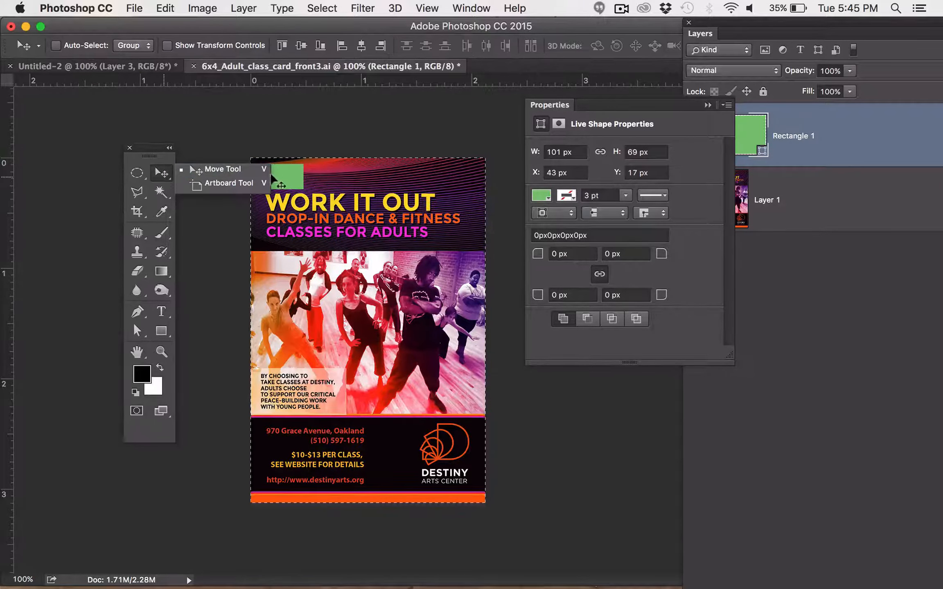
left_click(917, 139)
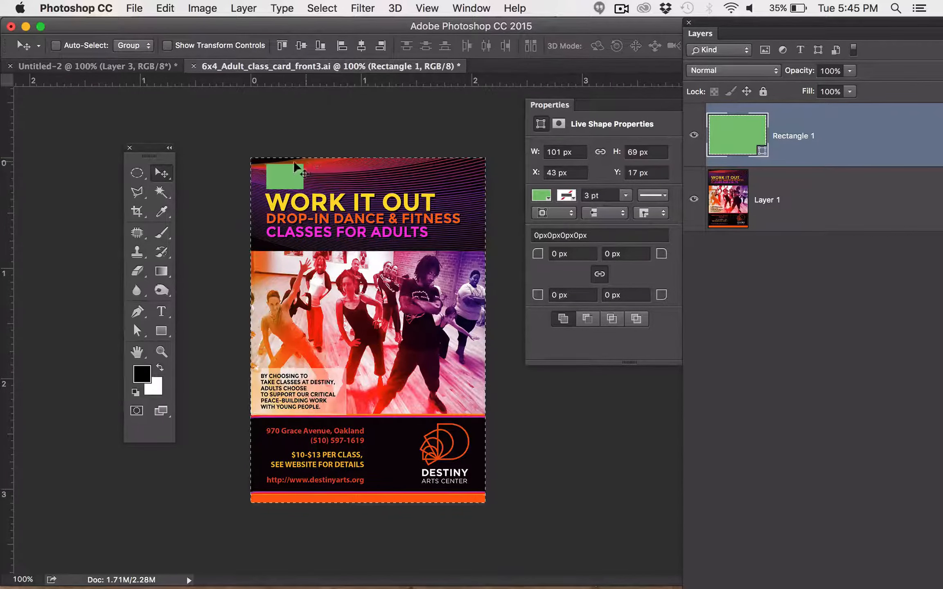
key("super")
mouse_move(273, 173)
left_mouse_down()
mouse_move(271, 165)
mouse_move(273, 175)
left_mouse_up()
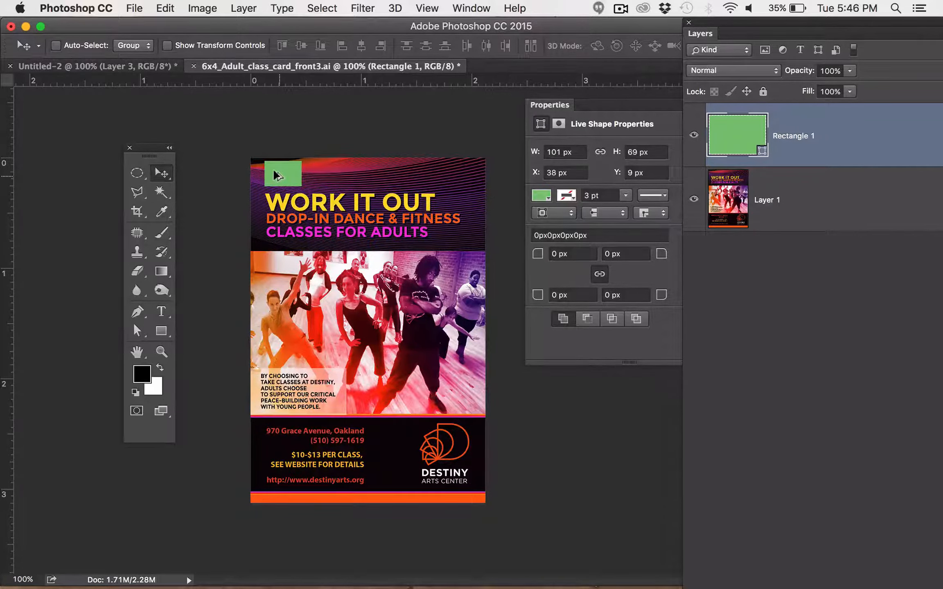
Copy the green rectangle straight down twice, at Y 79 px and Y 149 px, leaving a thin gap between the blocks
left_click_drag(273, 171, 280, 199)
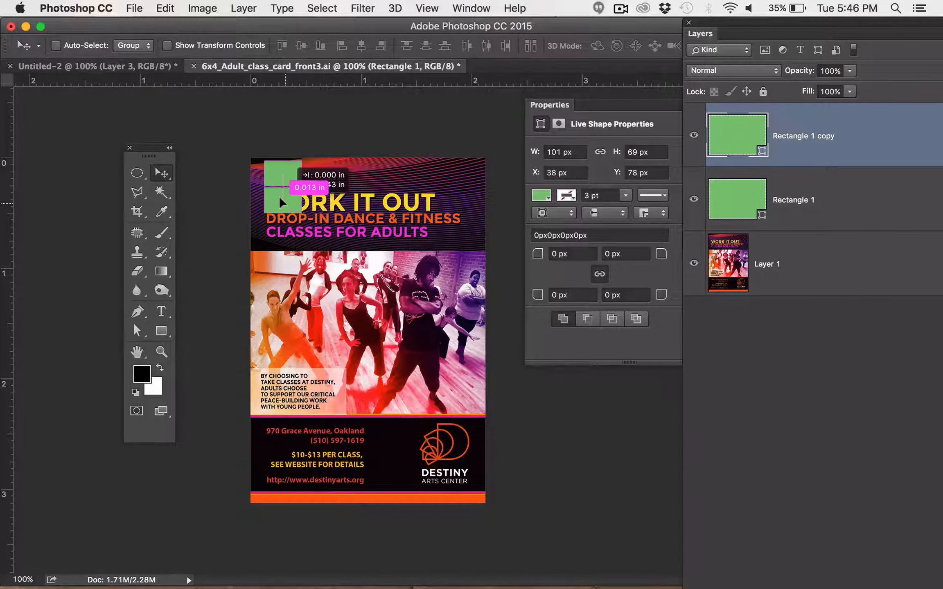
mouse_move(278, 197)
left_mouse_down()
mouse_move(280, 219)
mouse_move(279, 196)
left_mouse_up()
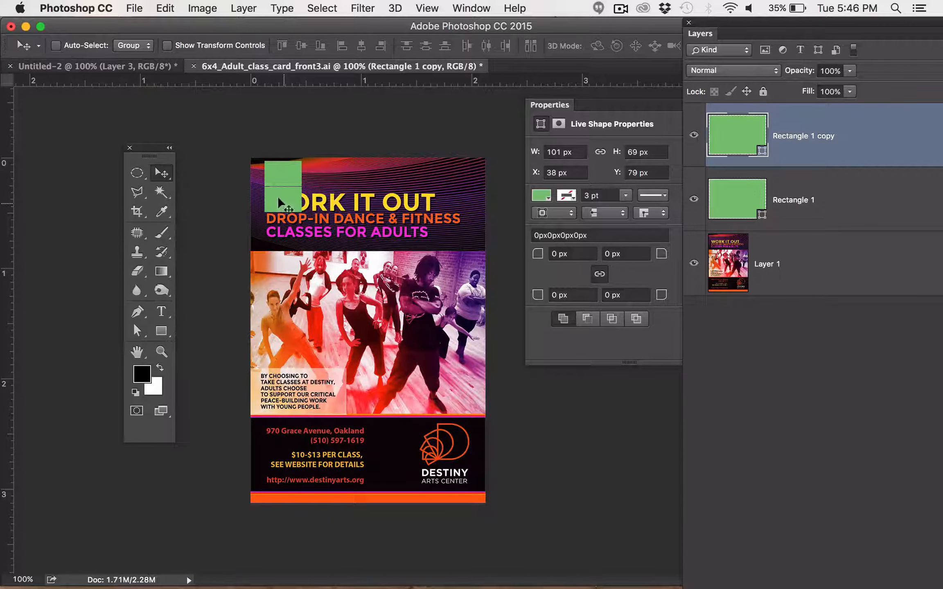
left_click_drag(277, 196, 281, 224)
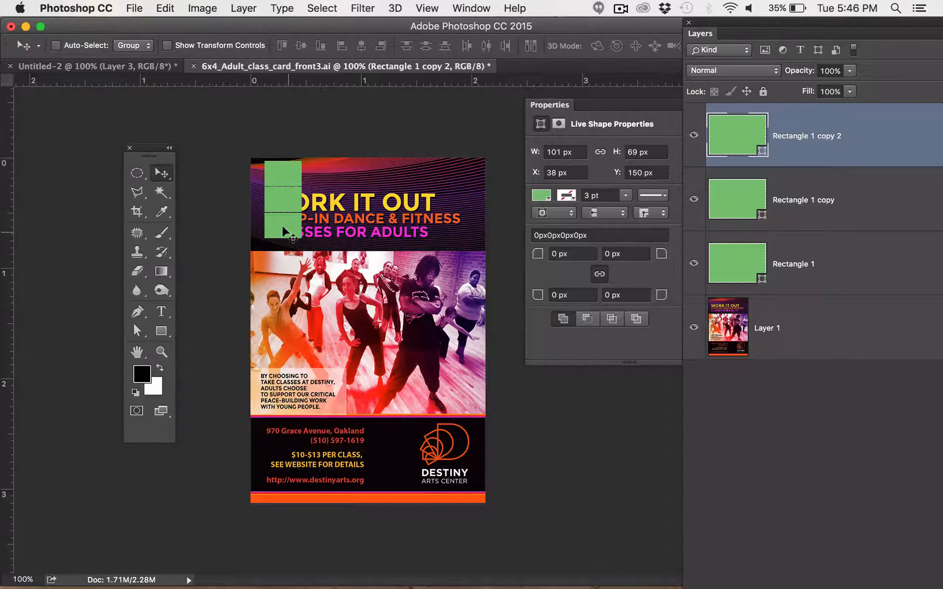
key("Up")
Select all three green rectangle layers, copy them directly below the column, and nudge the copies up 3 px to match the gaps
left_click(819, 218, "shift")
left_click(822, 268, "shift")
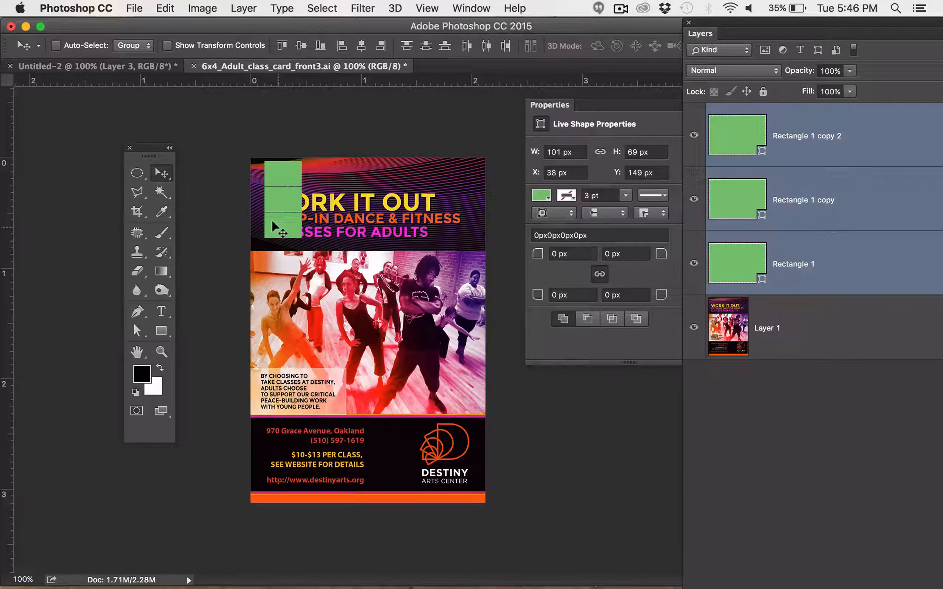
left_click_drag(273, 232, 277, 298)
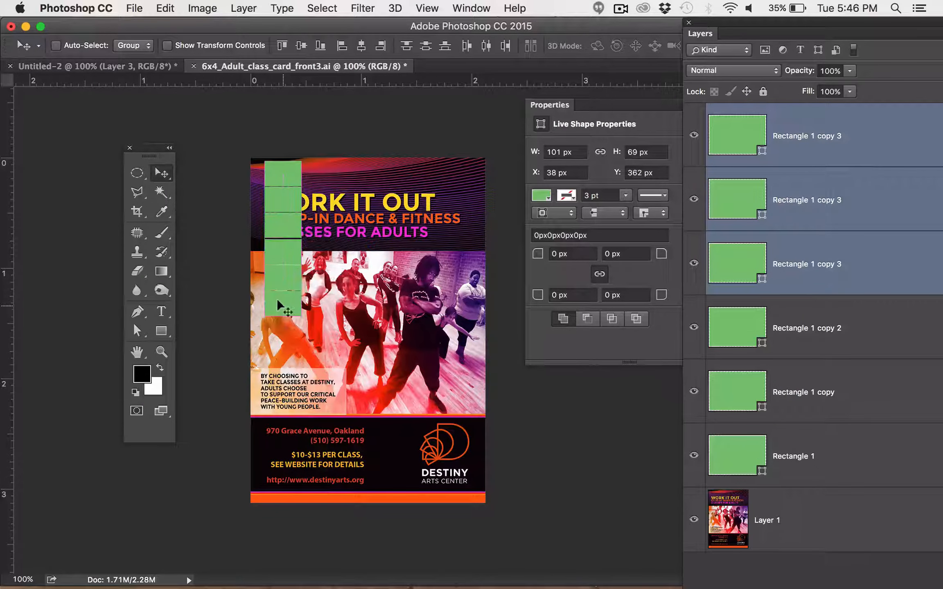
key("Up")
key("Up")
key("Up")
Copy the group of three rectangles down the column twice more, with the lowest blocks at Y 569 px and Y 779 px
left_click_drag(278, 299, 289, 378)
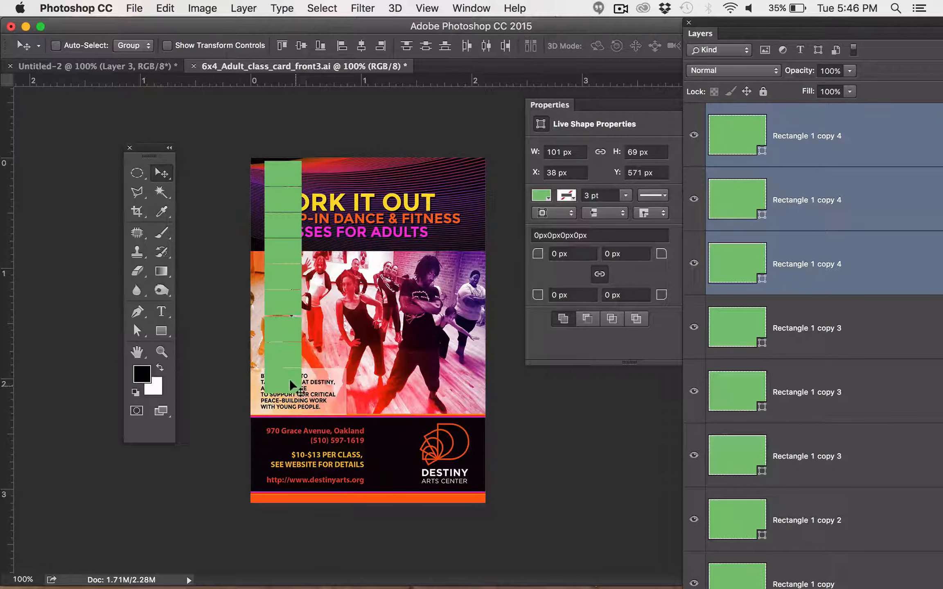
key("Up")
key("Up")
mouse_move(288, 379)
left_mouse_down()
mouse_move(289, 476)
mouse_move(297, 391)
left_mouse_up()
key("super+z")
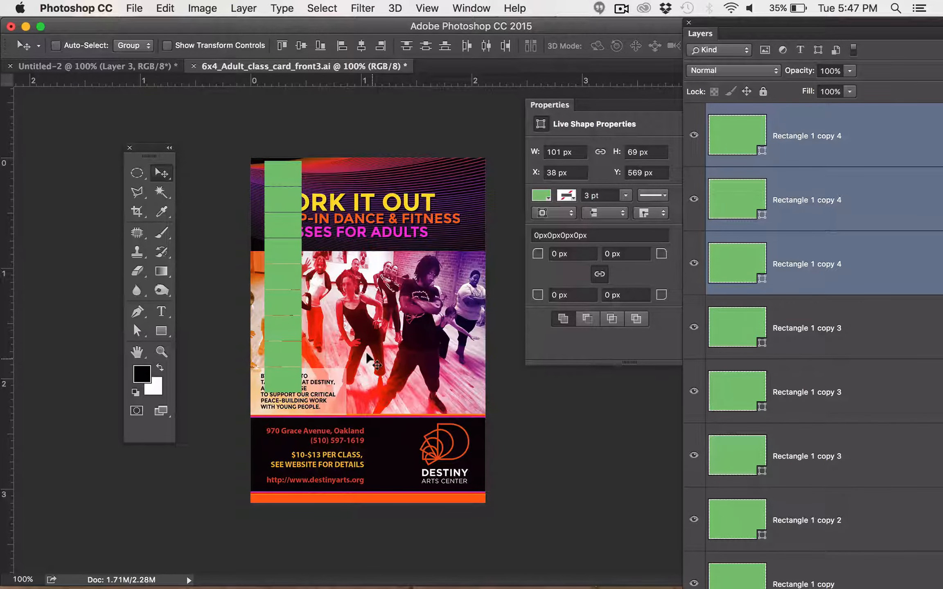
left_click_drag(277, 373, 287, 452)
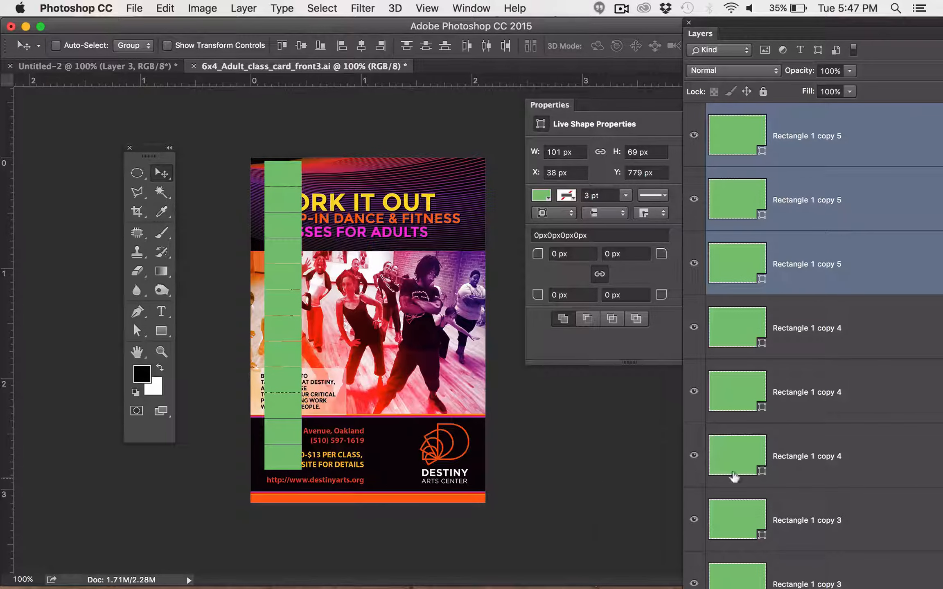
Hide the lowest green rectangle in the column and select its layer, the uppermost Rectangle 1 copy 5
left_click(853, 434)
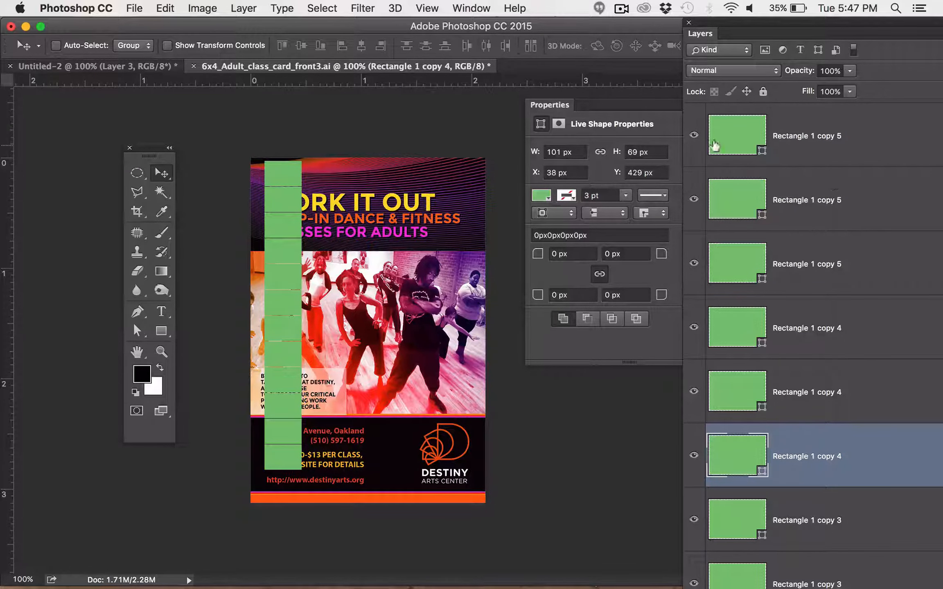
left_click(695, 134)
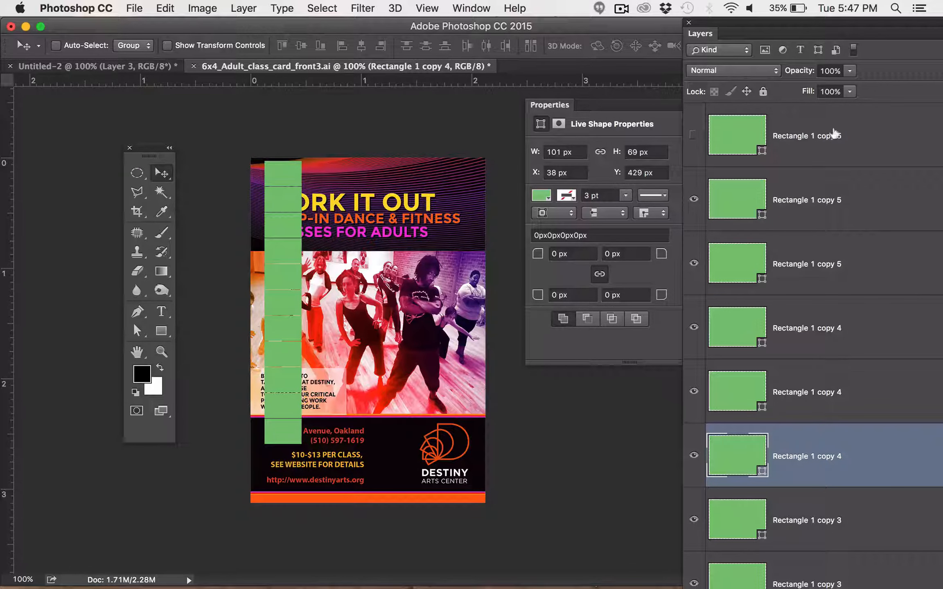
left_click(856, 151)
Set the layer thumbnails to the medium size so more rectangle layers fit in the list
scroll(813, 222, "down", 5)
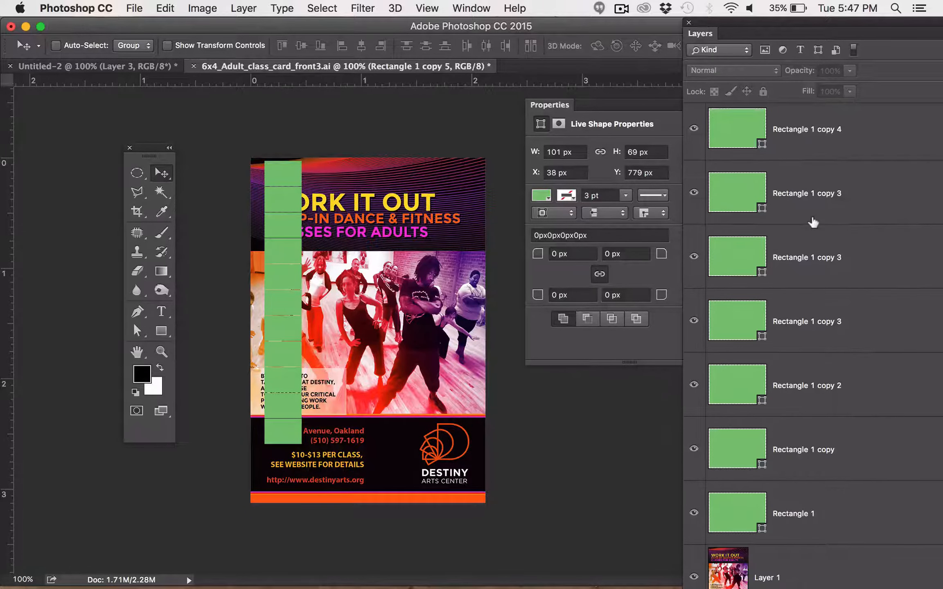
scroll(790, 131, "up", 5)
left_click_drag(801, 34, 544, 33)
left_click(859, 33)
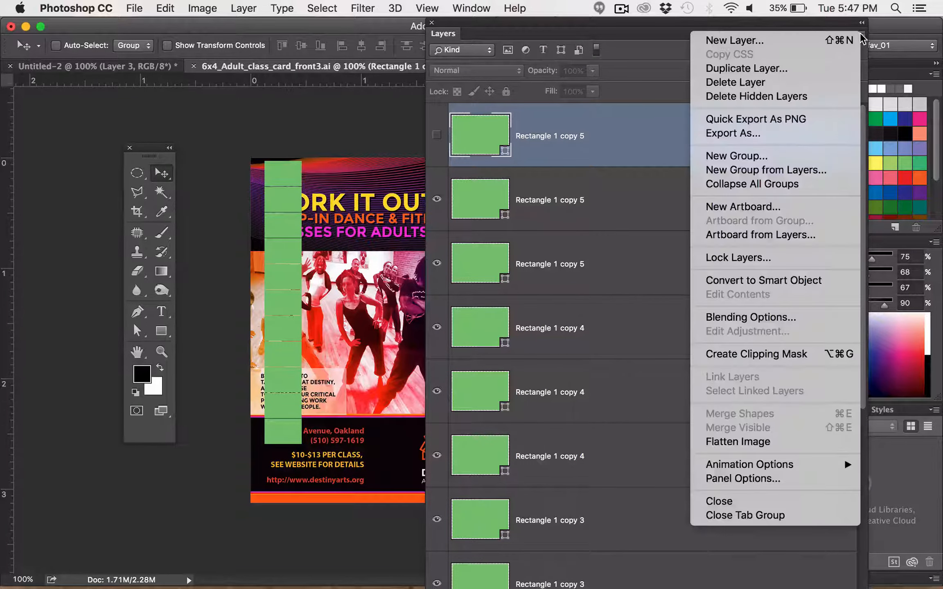
left_click(780, 480)
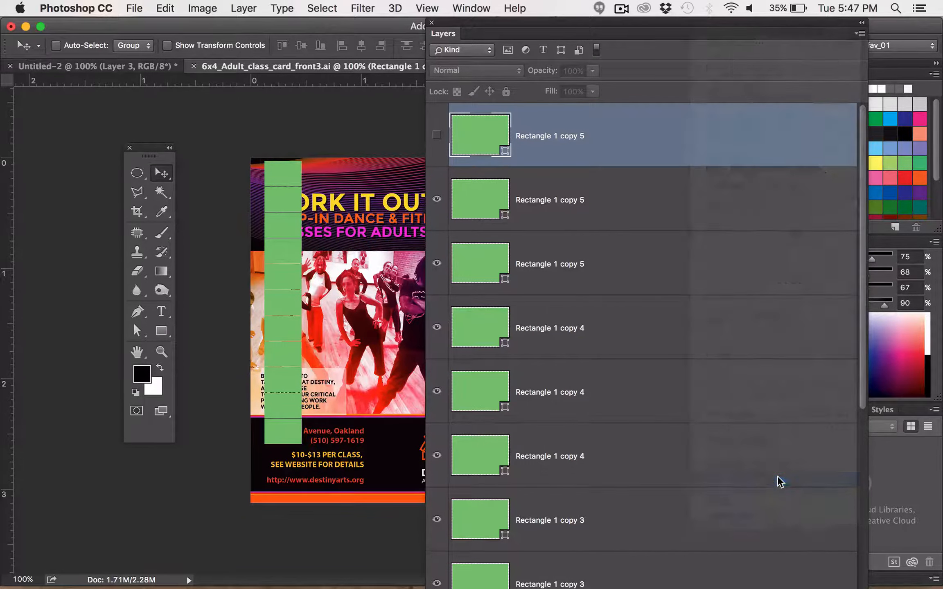
left_click(386, 200)
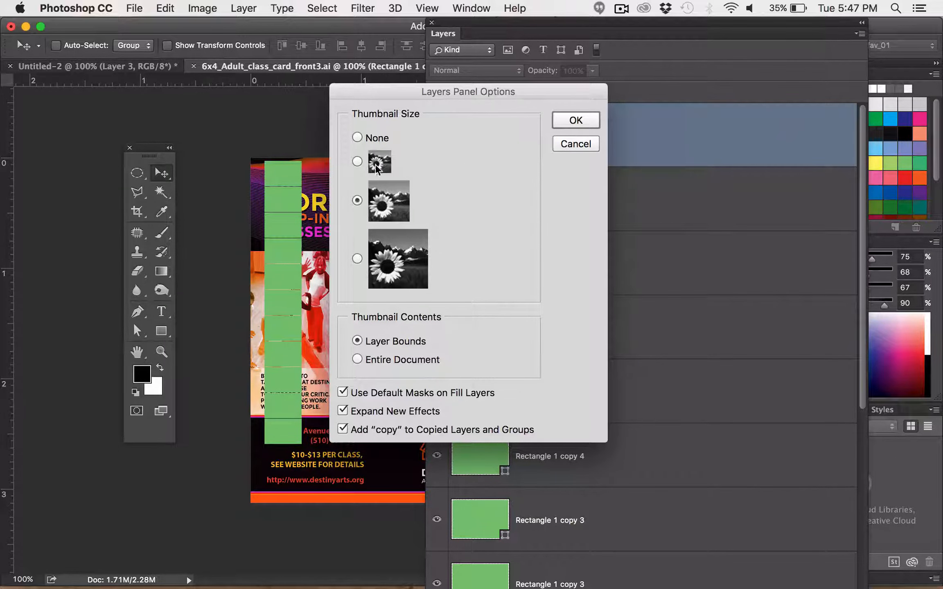
left_click(576, 122)
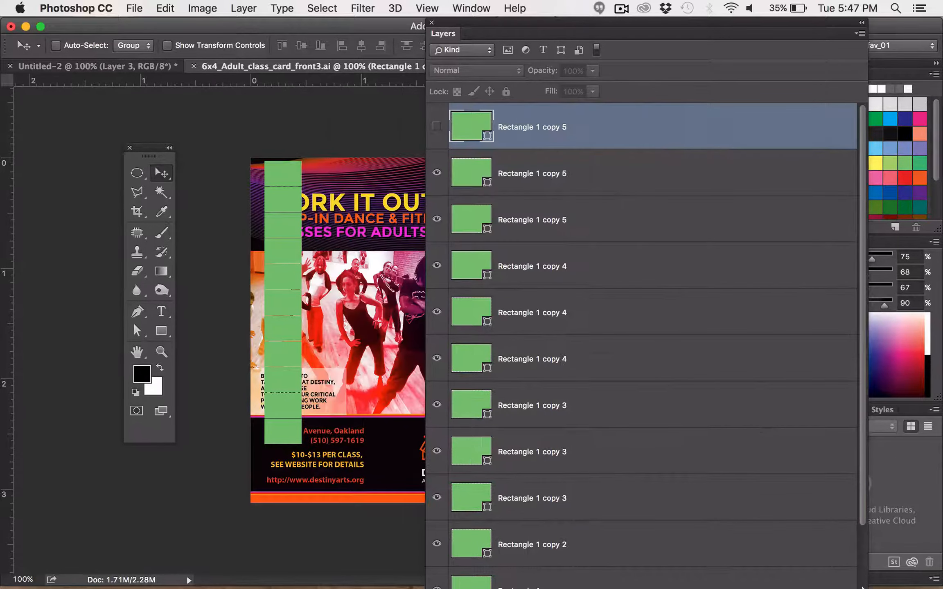
Narrow the floating layer list and reposition it so the whole flyer is uncovered
mouse_move(863, 588)
left_click_drag(787, 22, 772, 39)
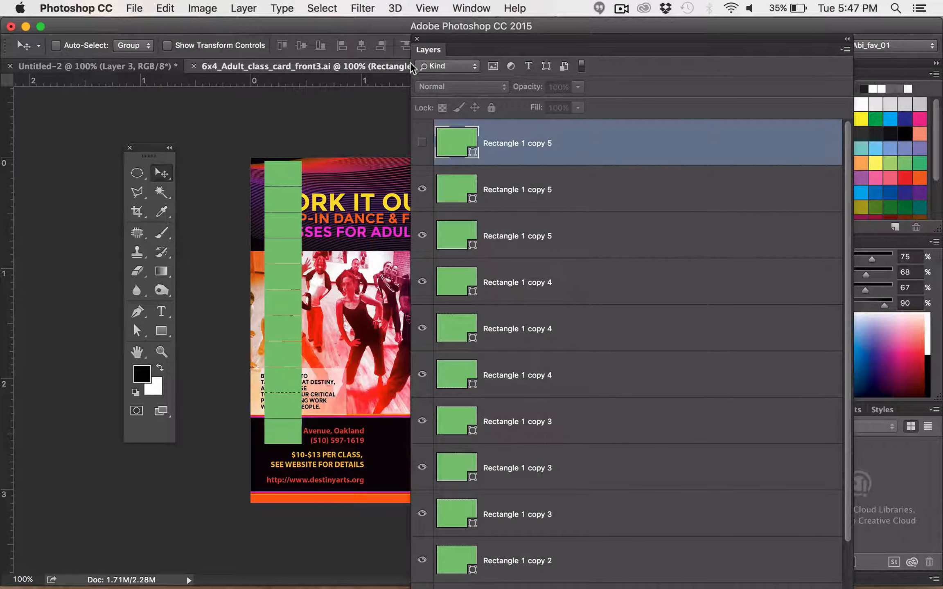
left_click_drag(413, 75, 555, 70)
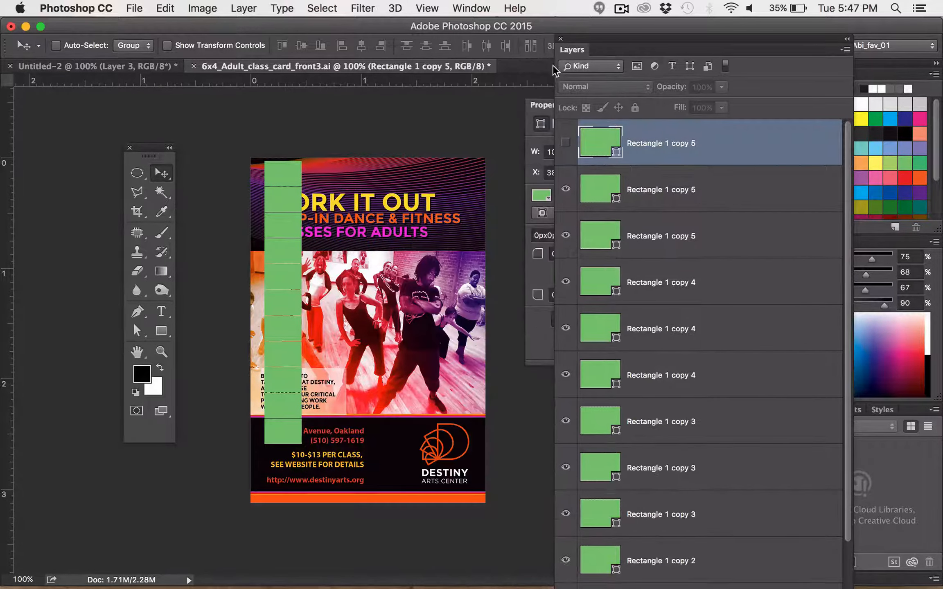
left_click_drag(629, 39, 631, 23)
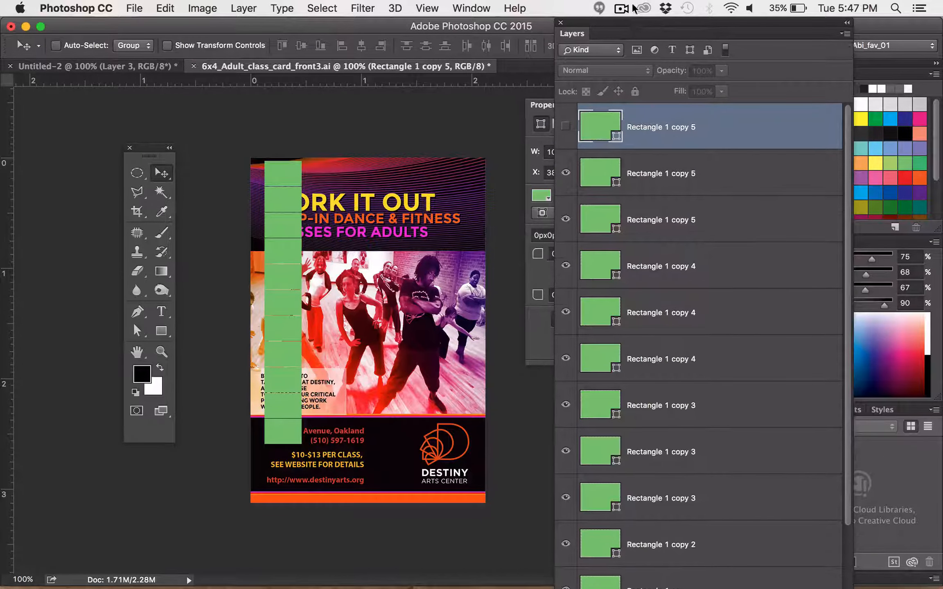
Delete the hidden uppermost Rectangle 1 copy 5 layer
right_click(637, 124)
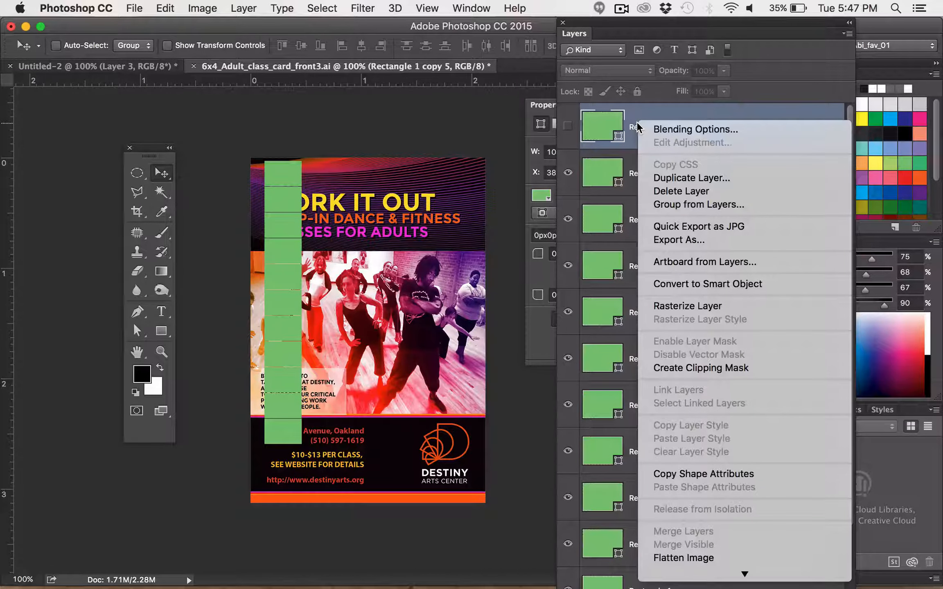
left_click(676, 191)
left_click(607, 221)
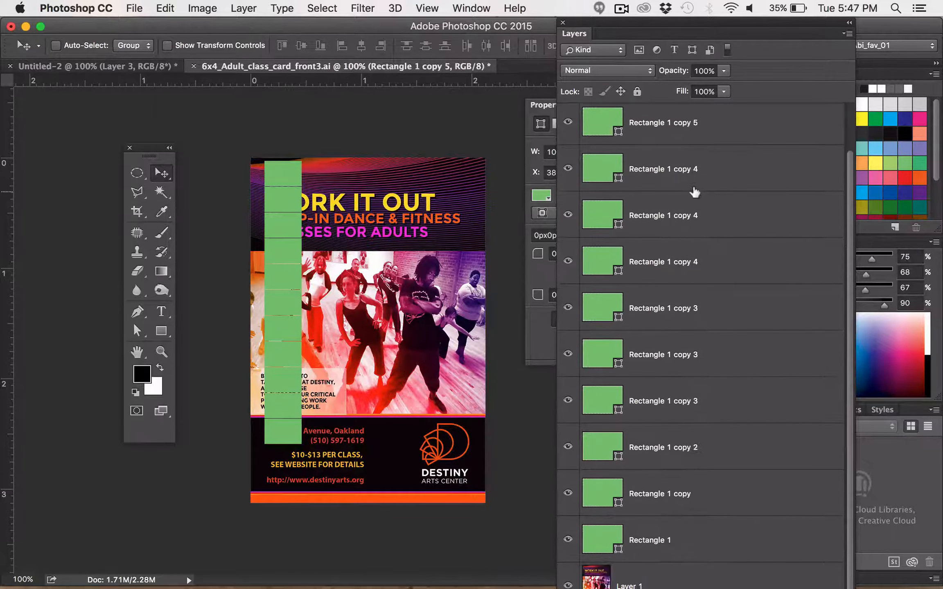
Select all the rectangle layers and scale them together to 530.69% width and 122.63% height, spanning the flyer's full height
left_click(688, 539)
scroll(686, 539, "up", 1)
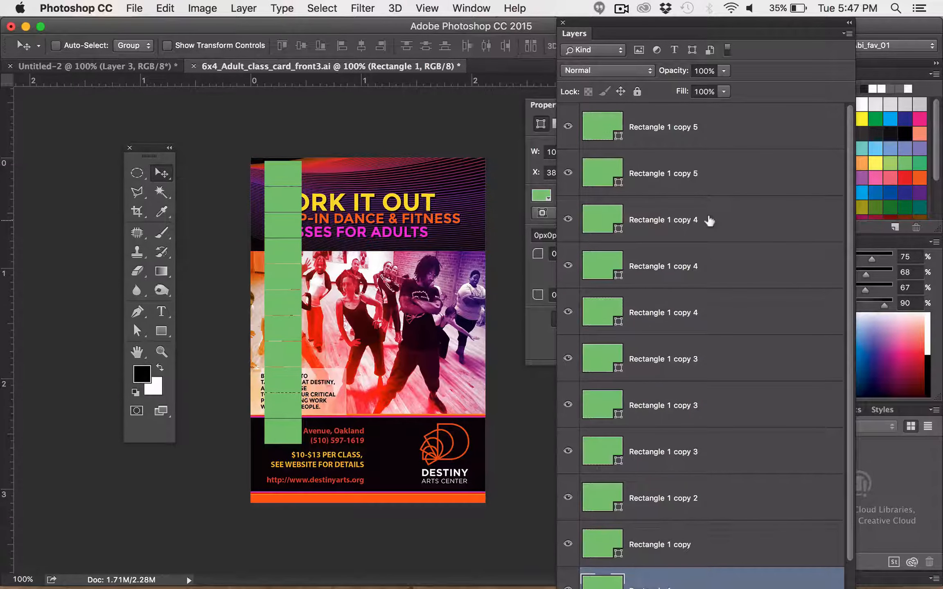
left_click(699, 130, "shift")
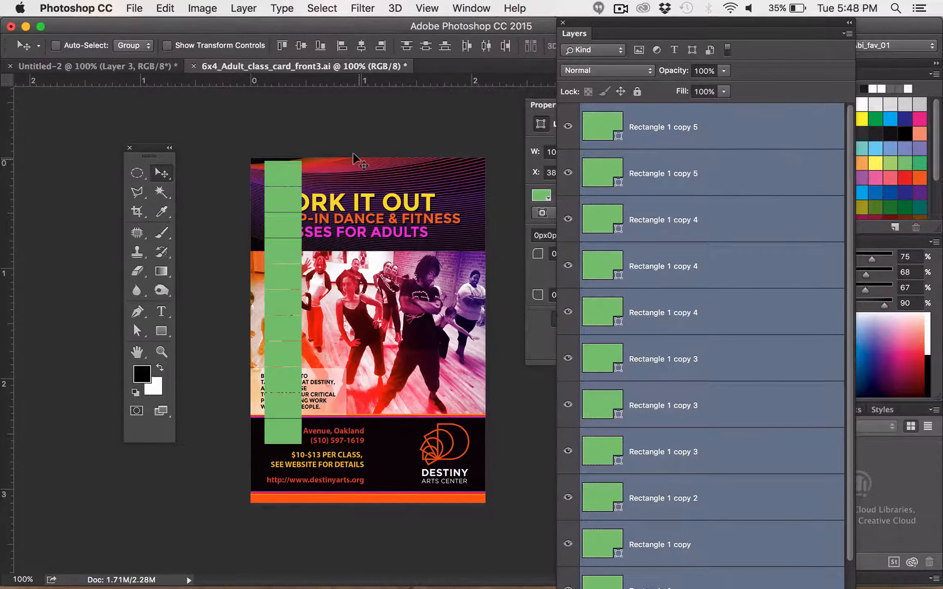
key("super+t")
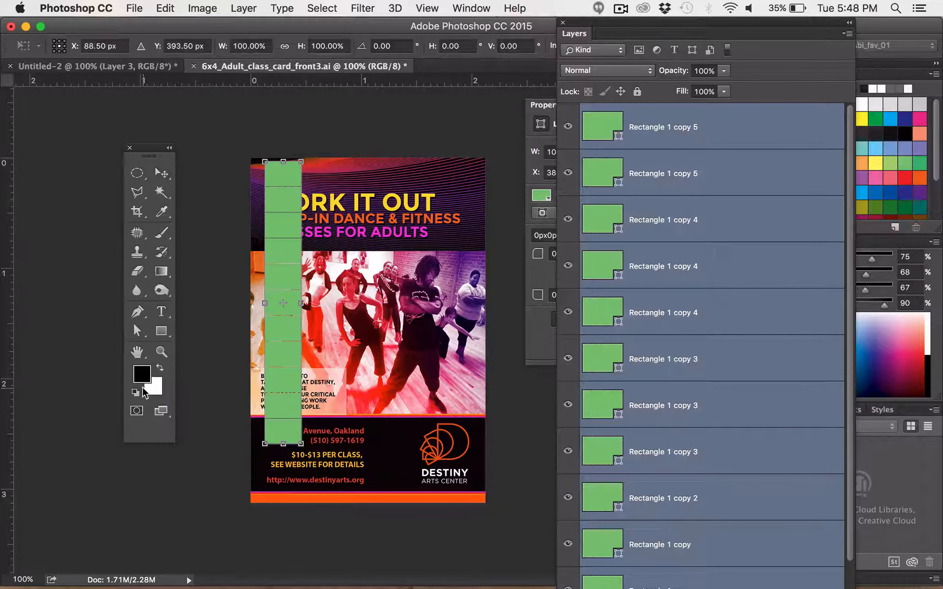
left_click_drag(302, 444, 459, 503)
left_click_drag(456, 499, 456, 501)
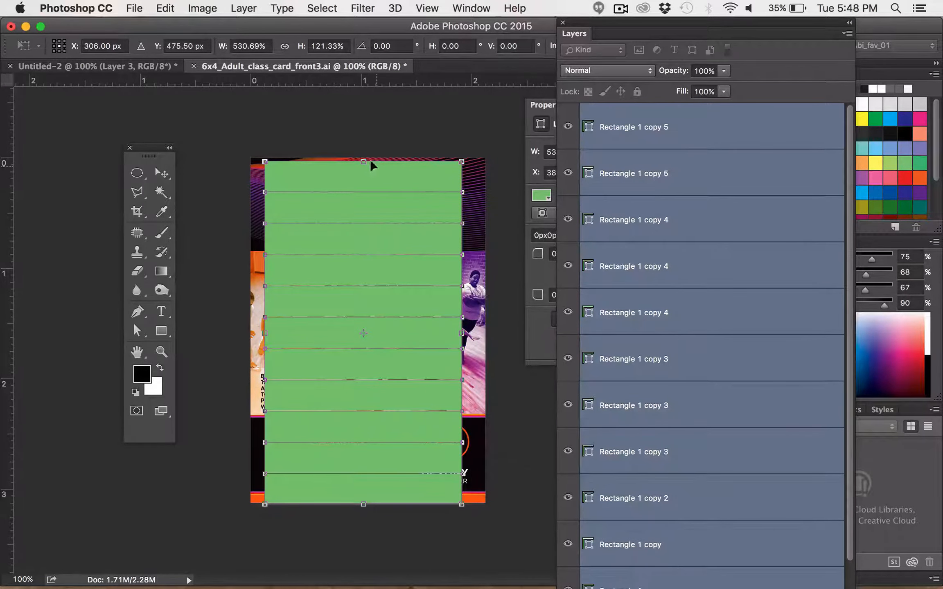
left_click_drag(360, 153, 358, 153)
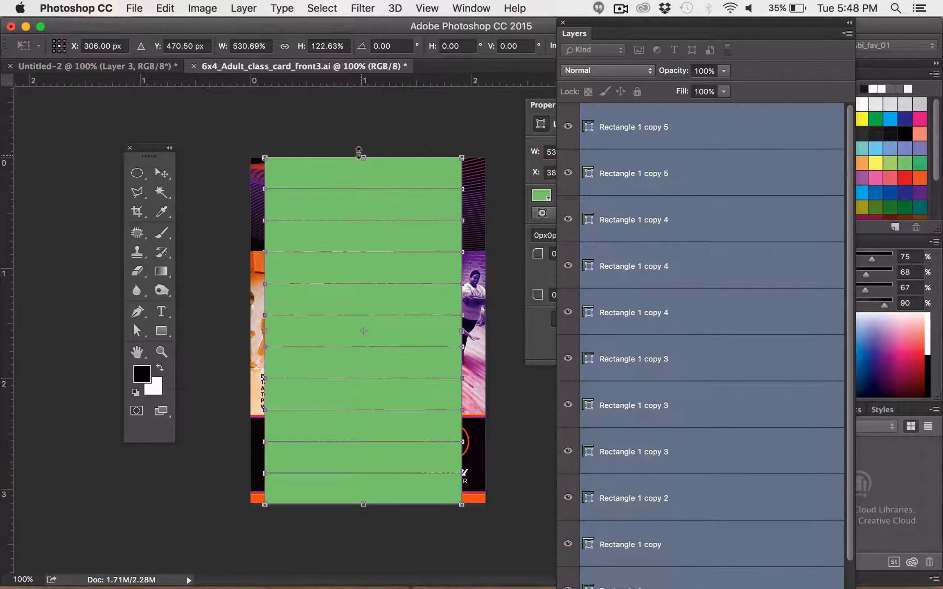
key("Return")
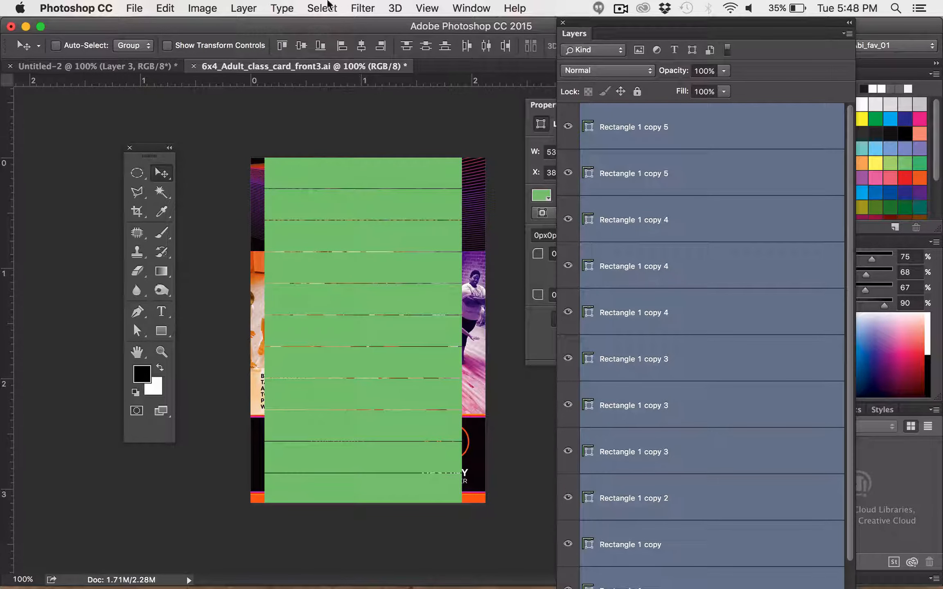
left_click(422, 9)
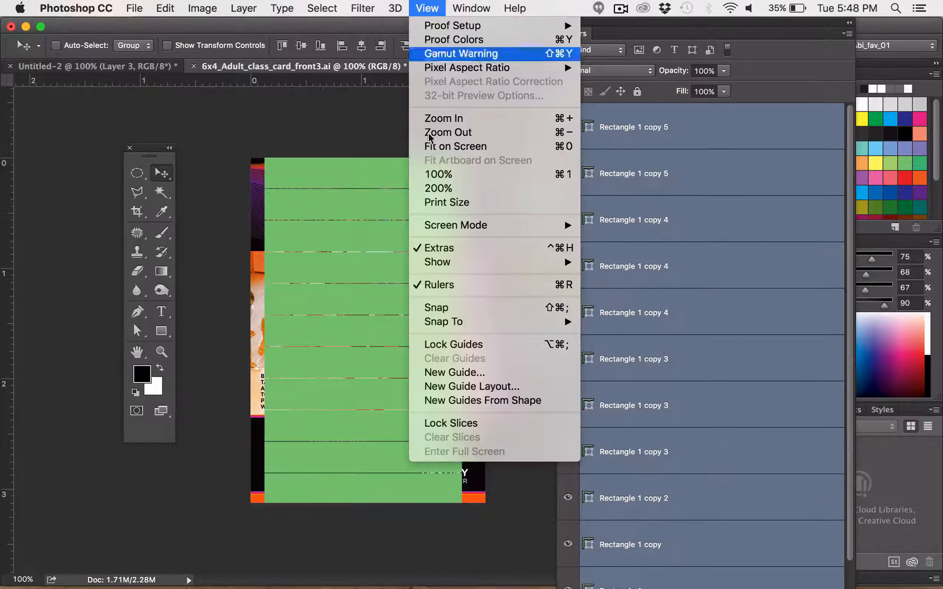
left_click(476, 288)
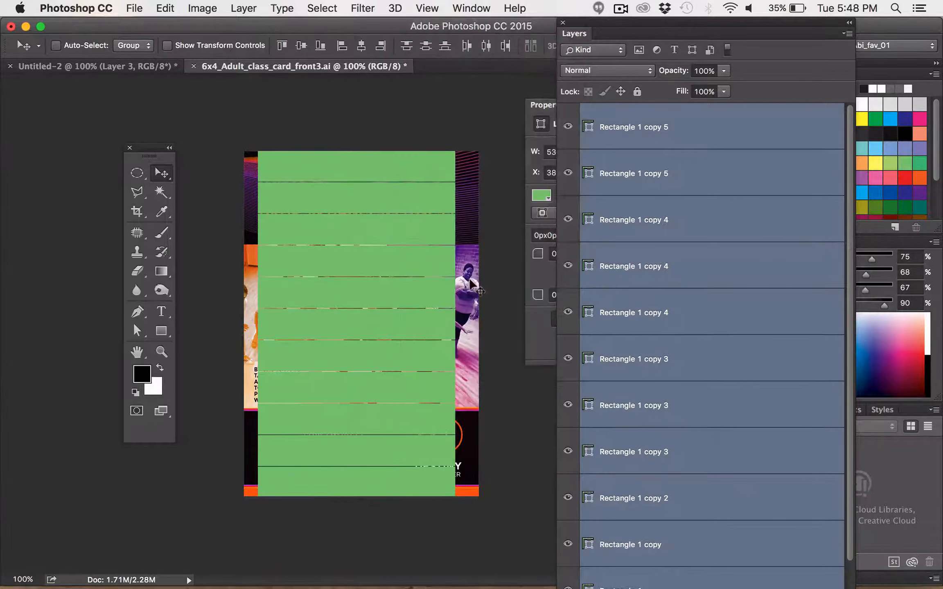
left_click(428, 9)
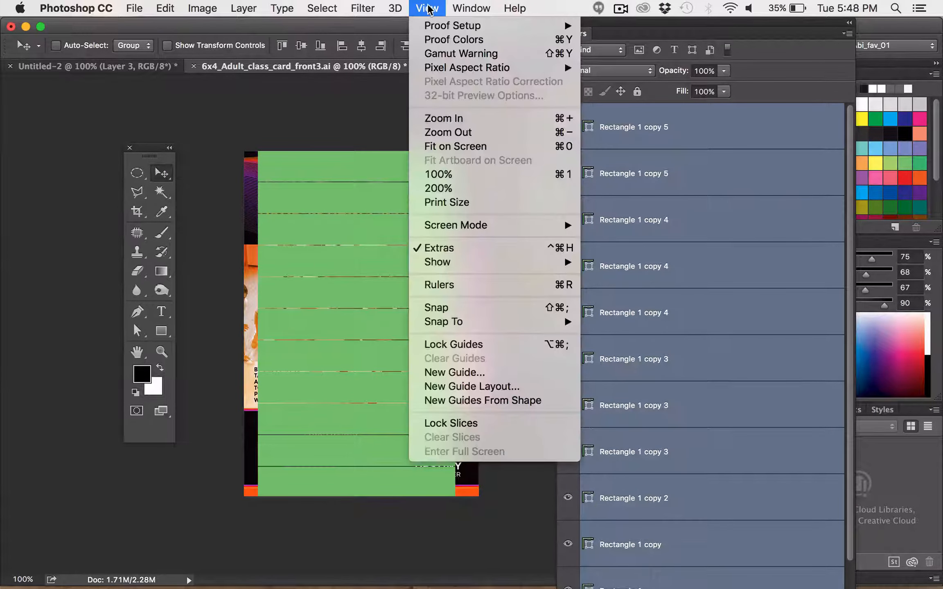
left_click(458, 285)
Place horizontal guides exactly along the first four gaps between the green rectangles, counting from the flyer's upper edge
left_click_drag(391, 76, 388, 185)
left_click_drag(338, 78, 321, 219)
left_click_drag(293, 82, 293, 252)
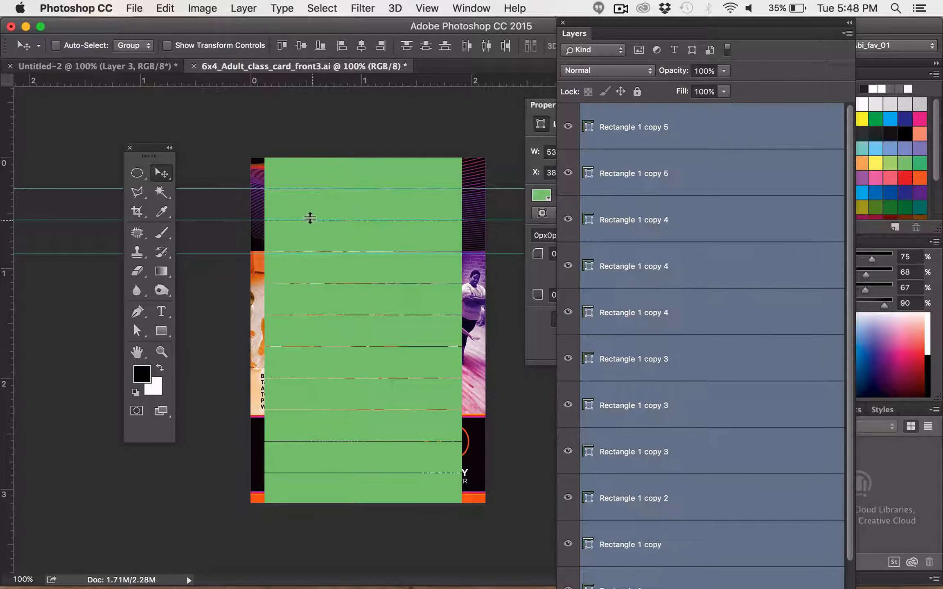
key("super")
key("super+z")
left_click_drag(303, 80, 298, 250)
left_click_drag(328, 84, 331, 283)
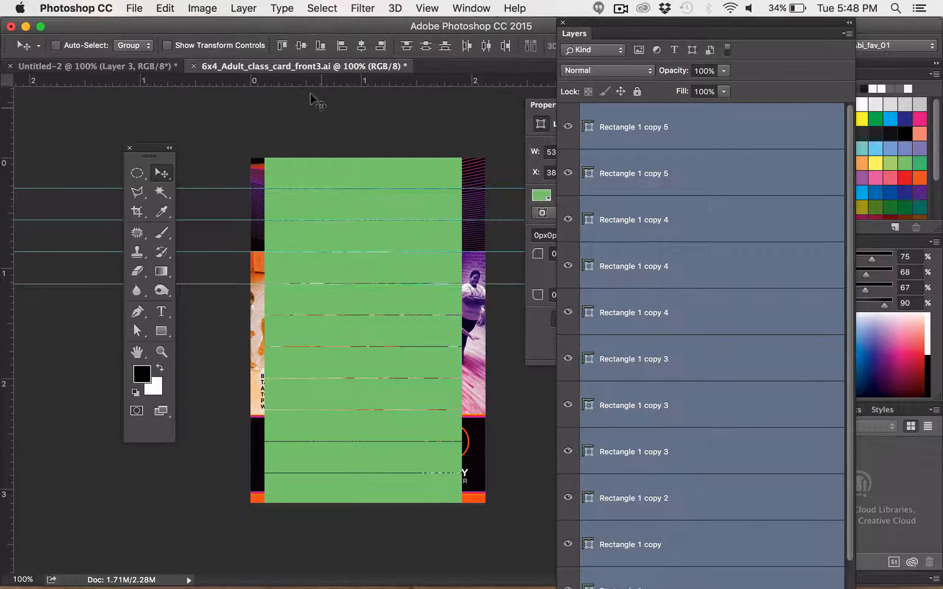
Place horizontal guides along the remaining six gaps between the green rectangles, down to the lowest one
left_click_drag(308, 79, 297, 315)
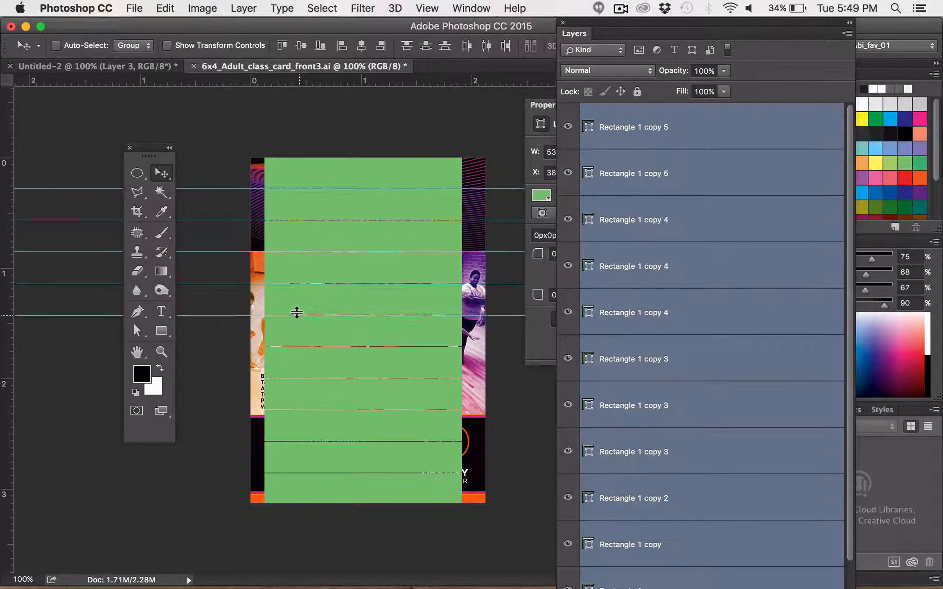
left_click_drag(253, 81, 297, 345)
left_click_drag(262, 79, 304, 377)
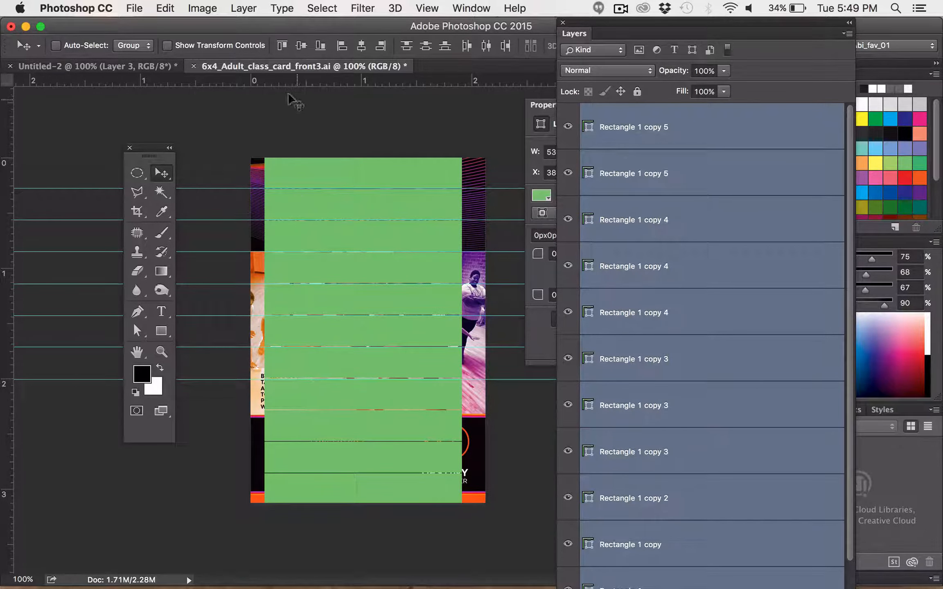
left_click_drag(286, 81, 298, 408)
left_click_drag(266, 76, 79, 69)
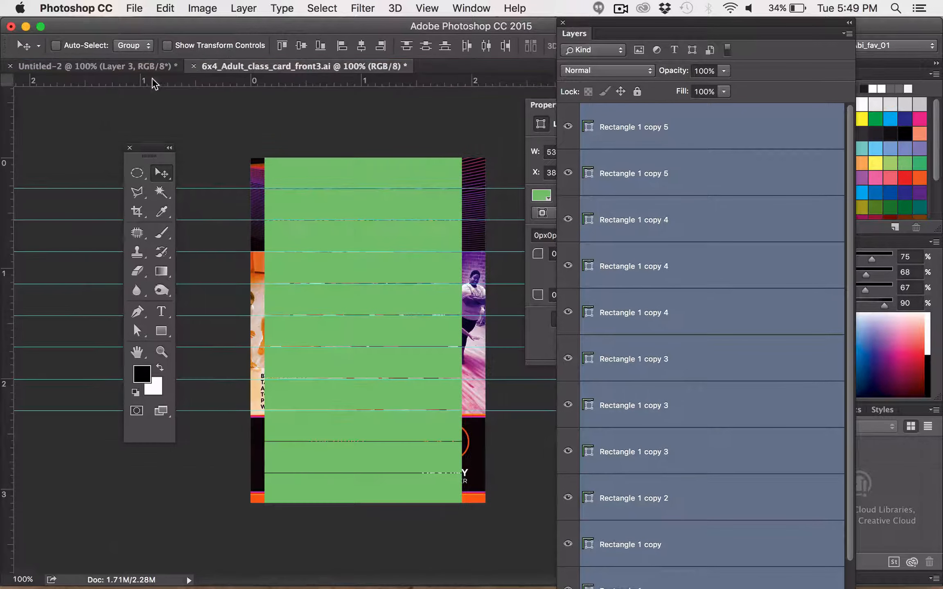
left_click_drag(315, 80, 300, 440)
left_click_drag(262, 81, 309, 471)
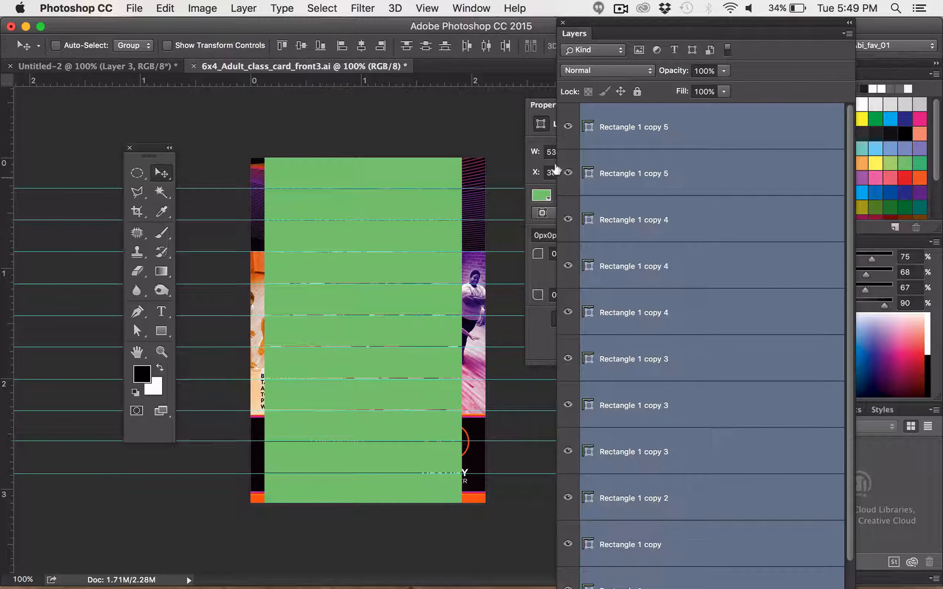
Hide all the green rectangle layers and marquee-select the flyer's full-width top strip down to the first guide
left_click_drag(568, 127, 567, 579)
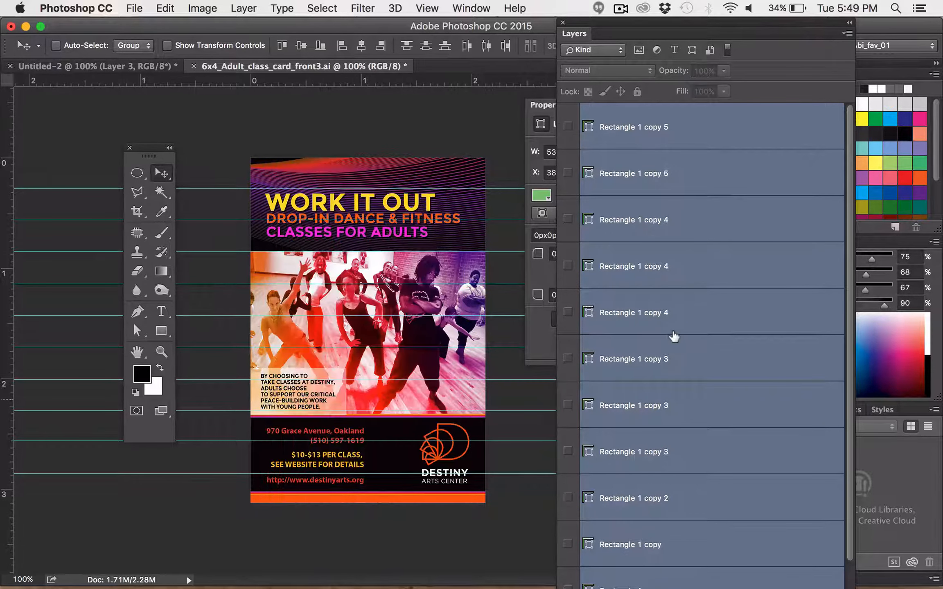
scroll(673, 336, "down", 2)
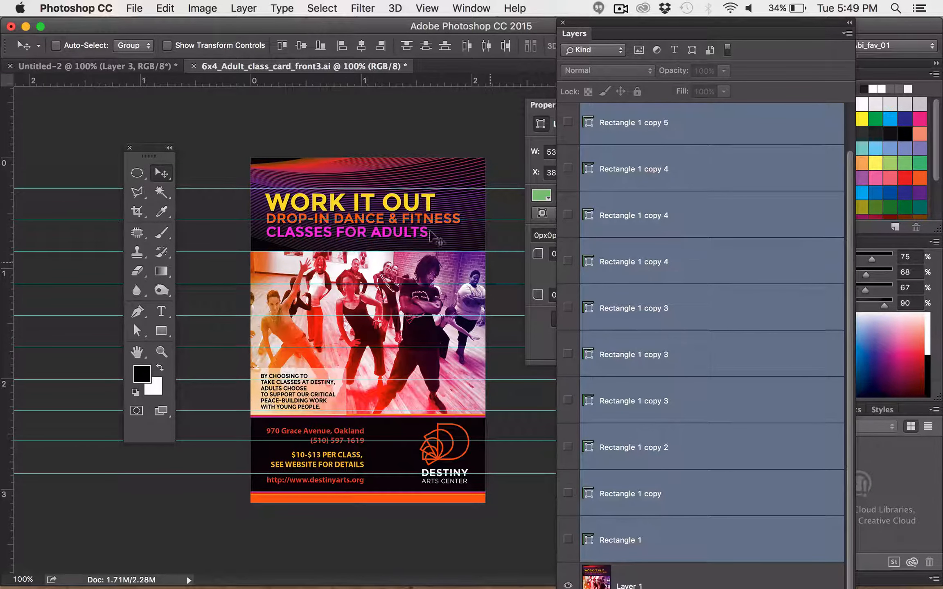
left_click(137, 174)
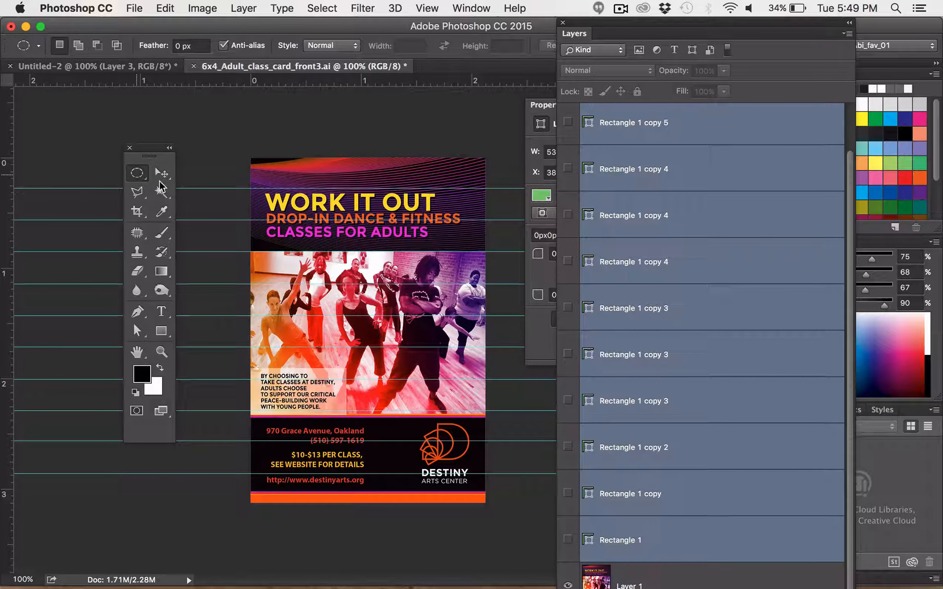
left_click(136, 179)
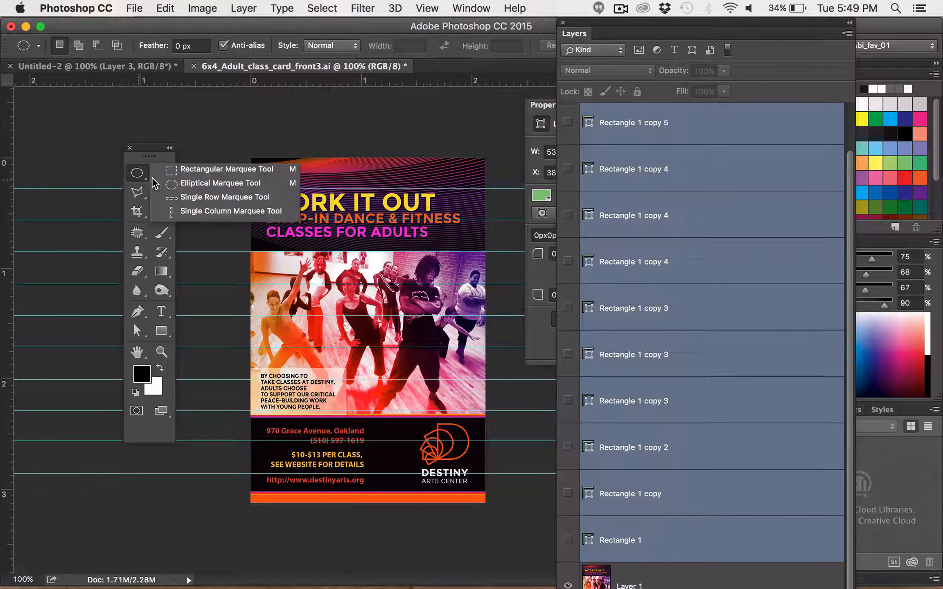
left_click(198, 171)
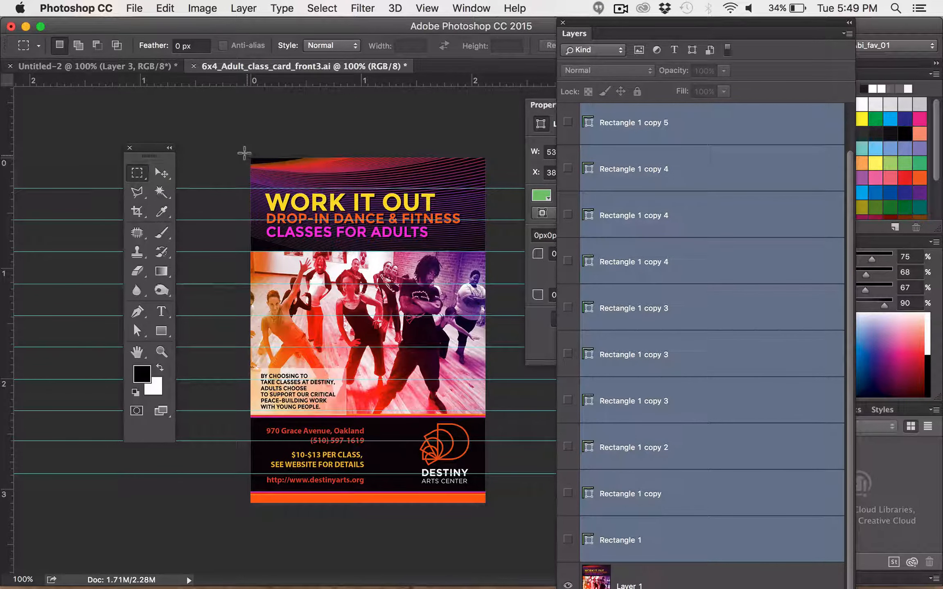
left_click_drag(249, 158, 485, 184)
Try to paste the flyer strip above Layer 1 in the Untitled-2 staircase document, accepting the color conversion, and delete the pasted layer
left_click(134, 67)
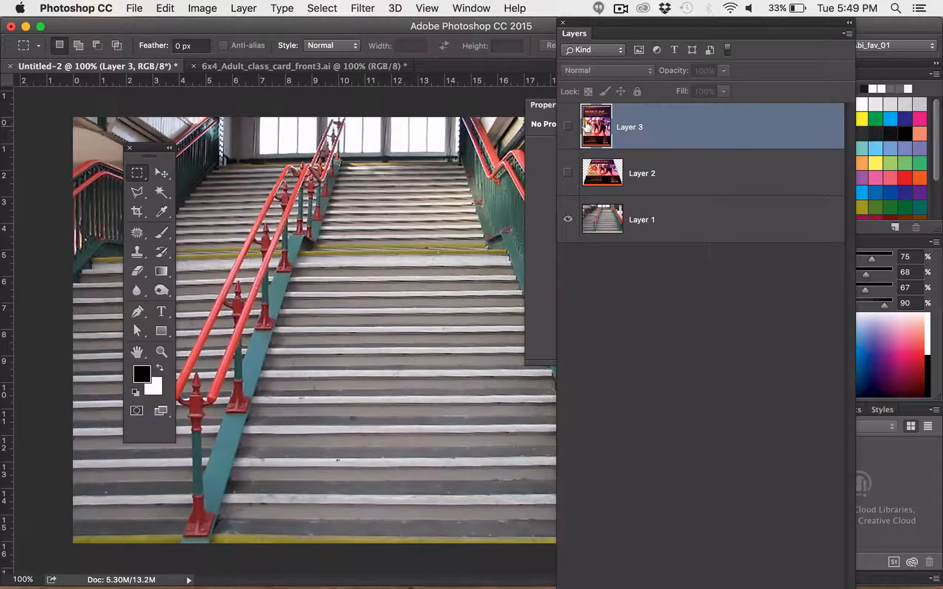
left_click(699, 207)
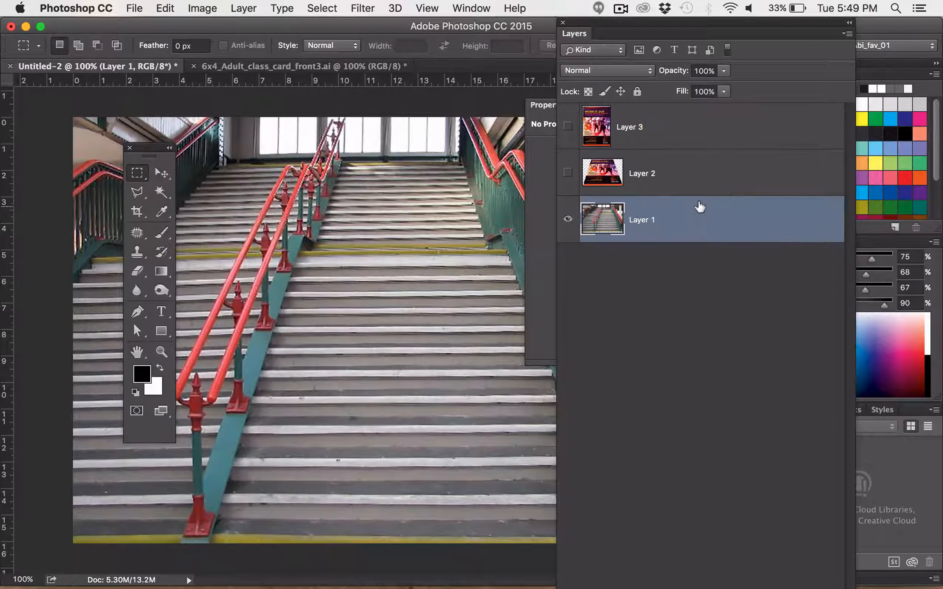
key("super+v")
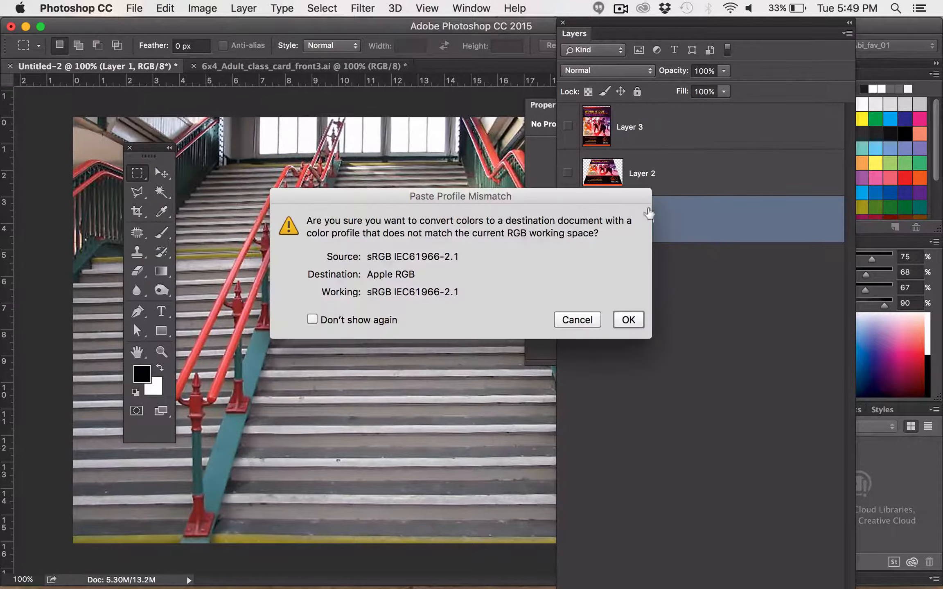
left_click(628, 320)
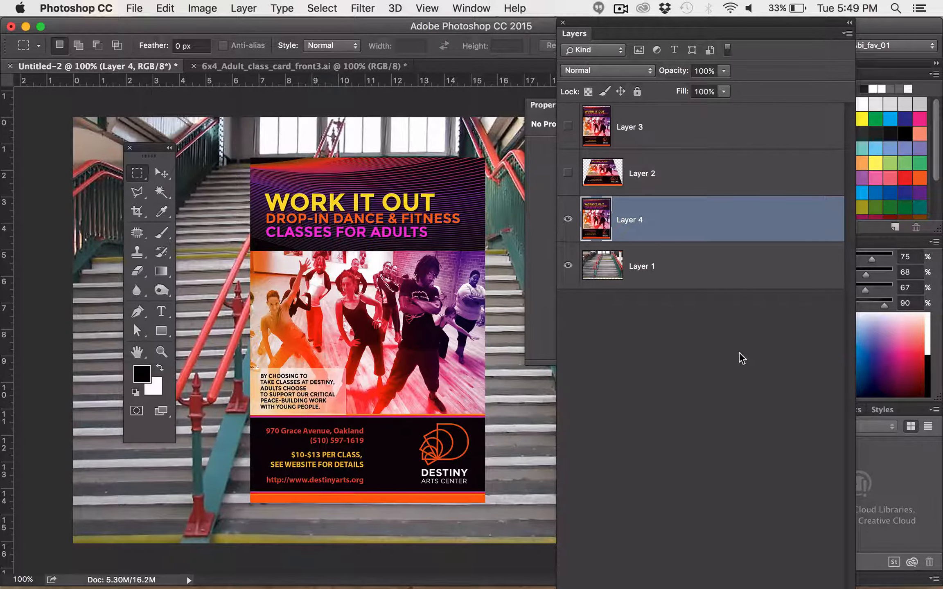
key("Delete")
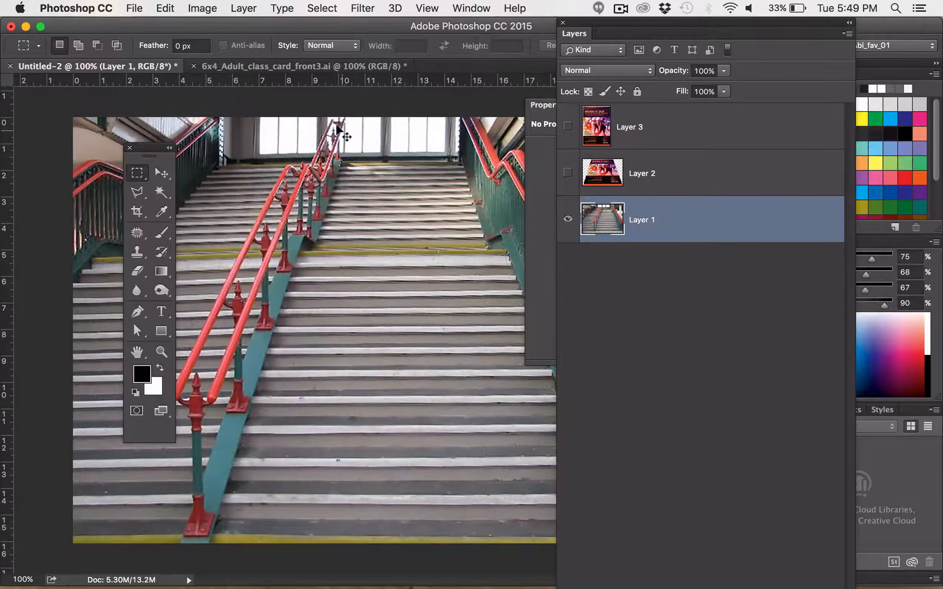
Copy the top strip from the flyer's Layer 1 into Untitled-2, accepting the color conversion, and place it at the photo's upper edge
left_click(246, 66)
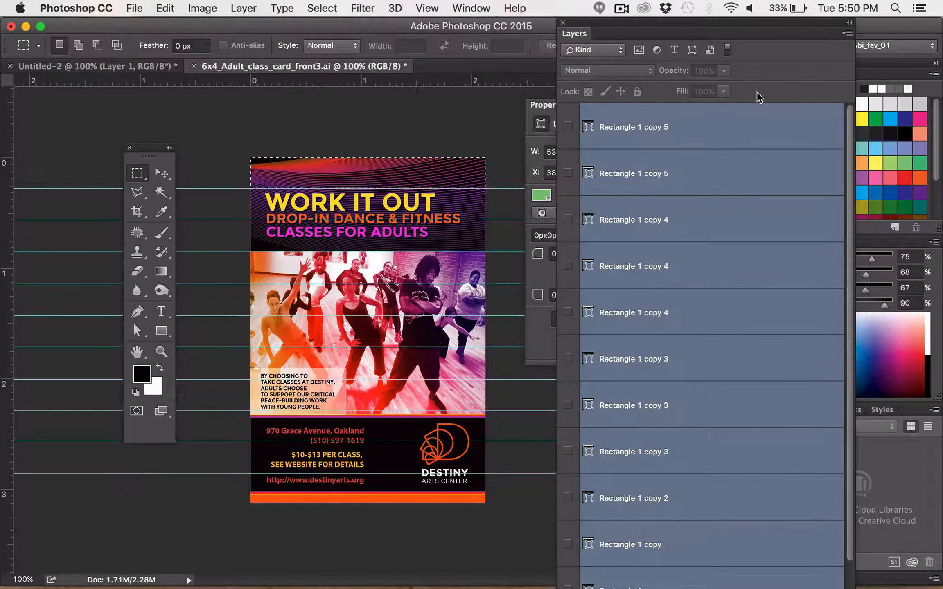
scroll(752, 196, "down", 1)
left_click(644, 580)
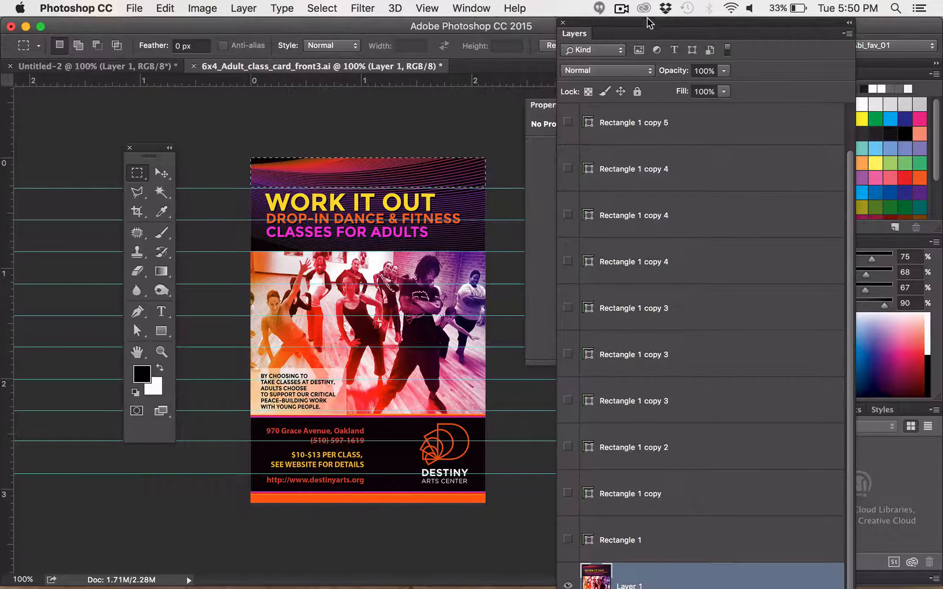
mouse_move(851, 588)
left_click(123, 68)
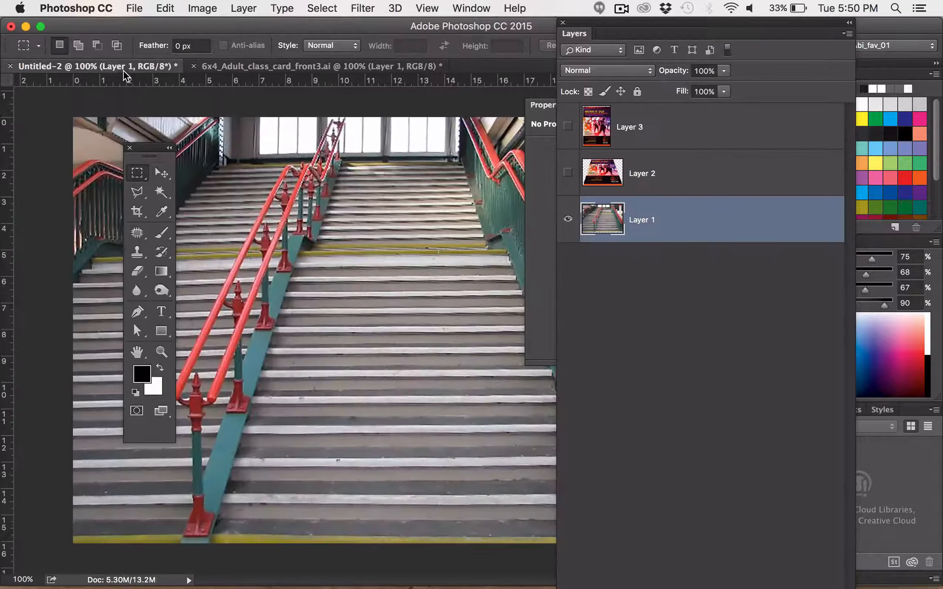
key("super+v")
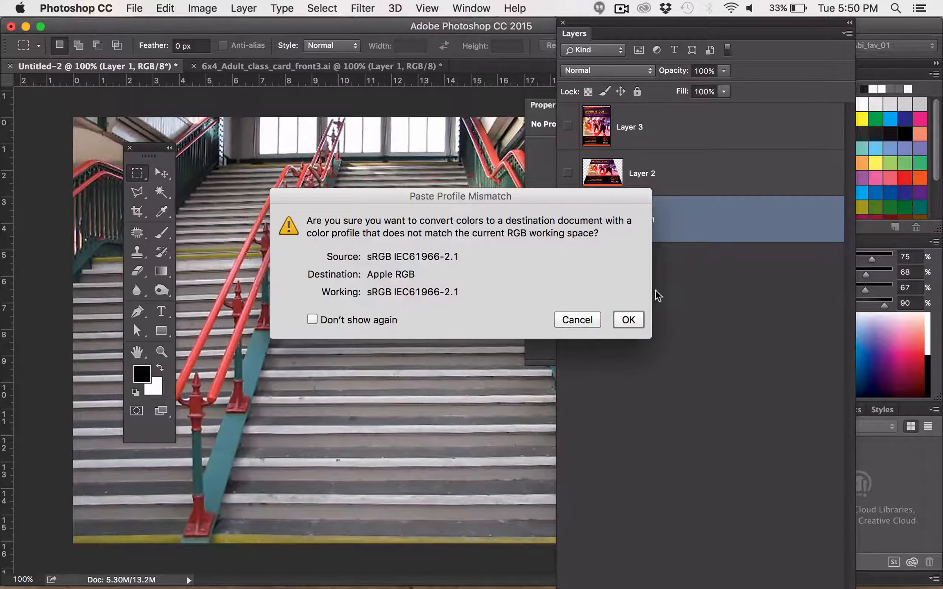
left_click(628, 320)
key("v")
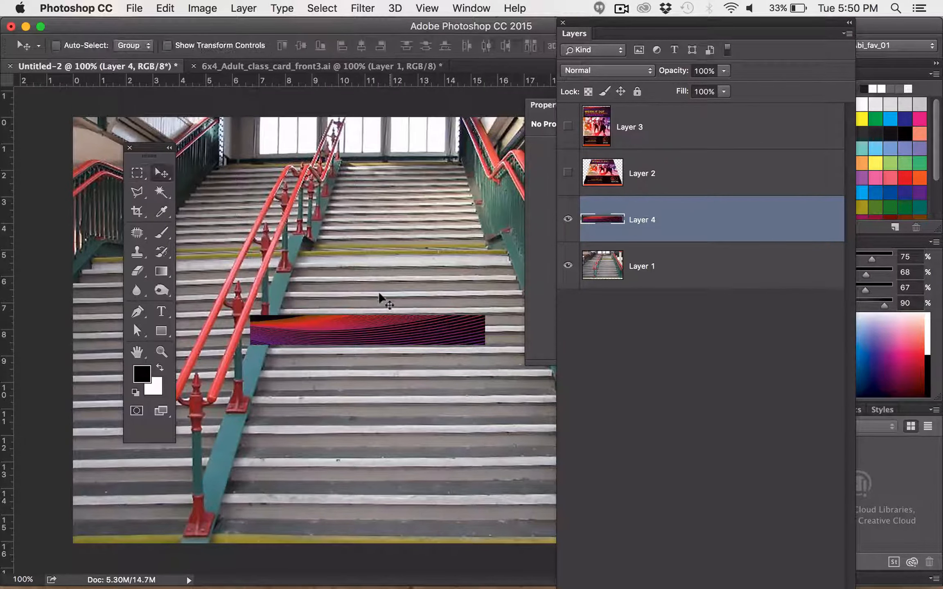
left_click_drag(302, 324, 313, 128)
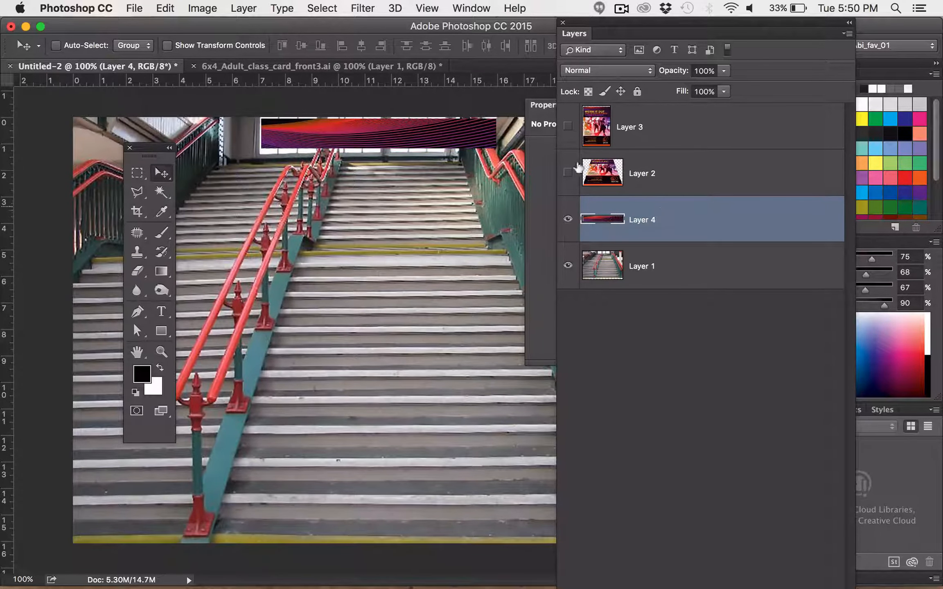
Copy the flyer's second strip, with "WORK IT OUT", into Untitled-2, suppressing further profile warnings, and place it directly beneath the first strip
left_click(359, 67)
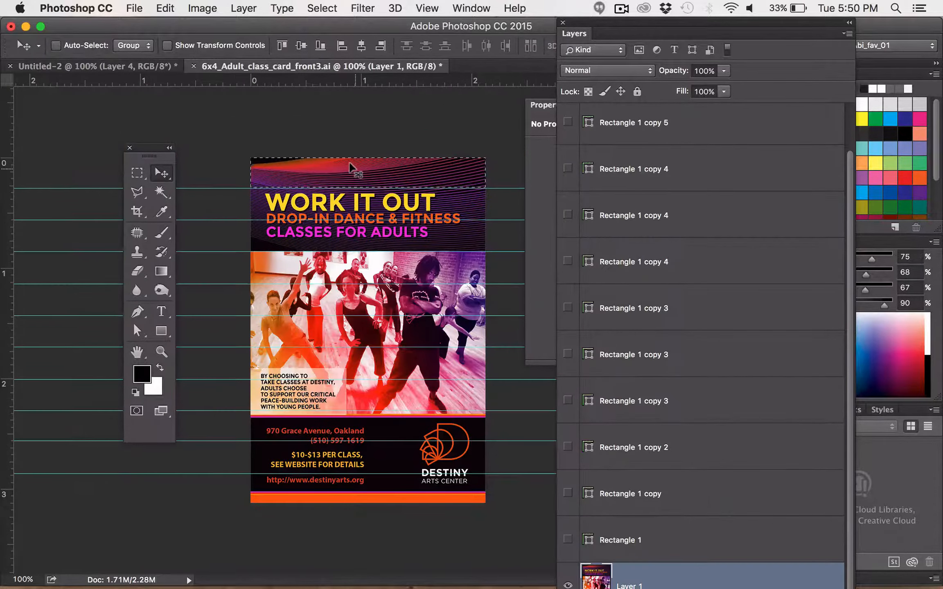
left_click(137, 172)
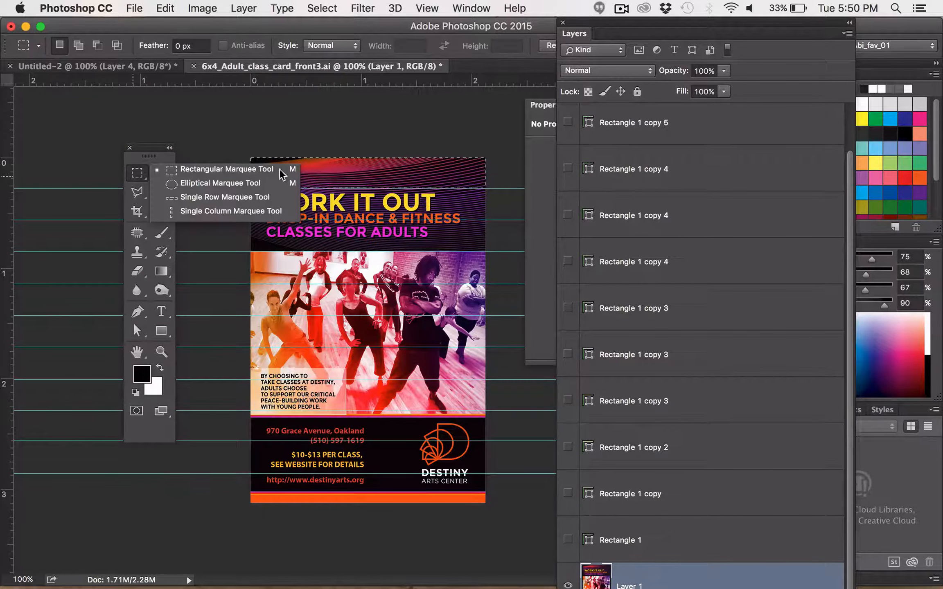
left_click(342, 174)
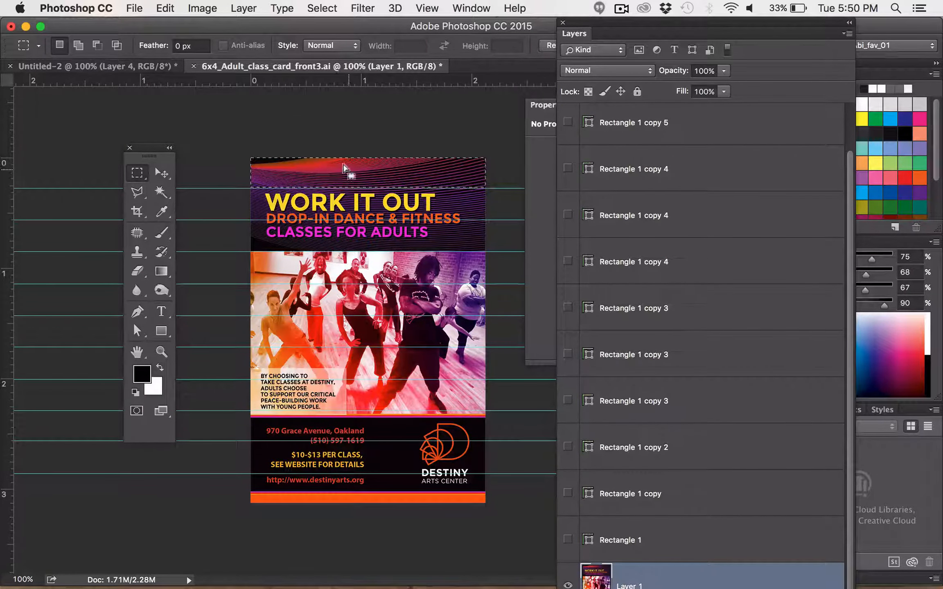
left_click_drag(344, 168, 345, 200)
key("super+c")
key("ctrl+Tab")
key("super+v")
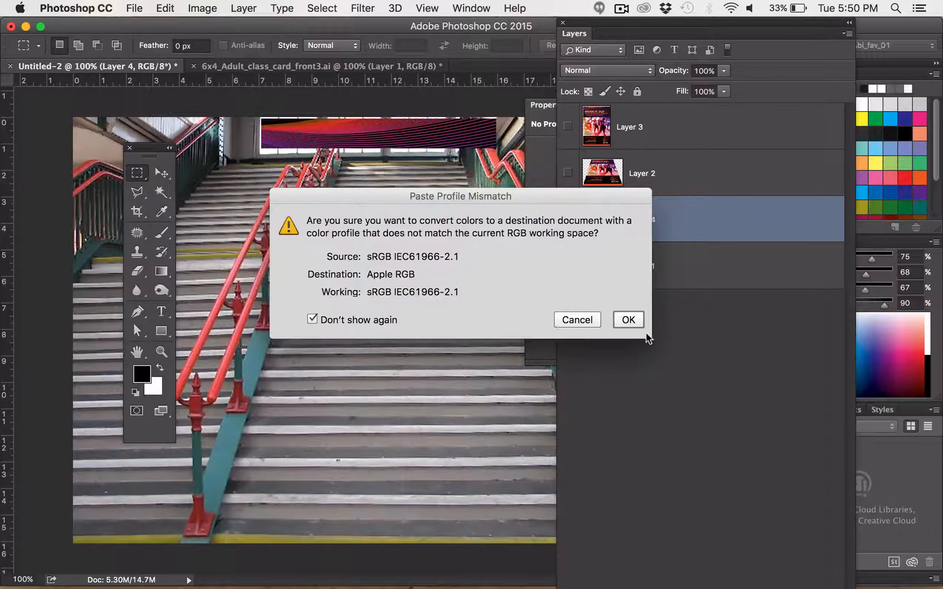
left_click(628, 320)
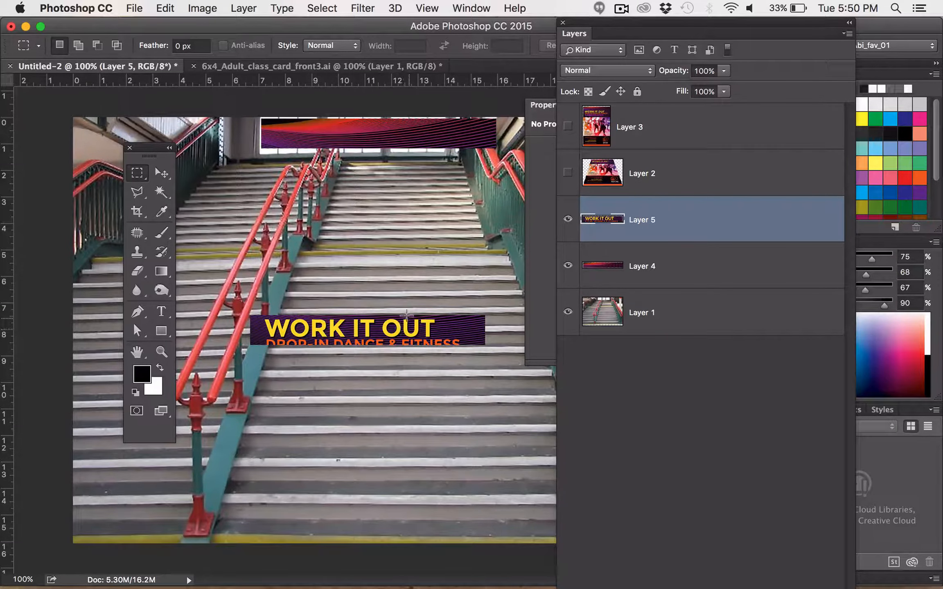
key("v")
left_click_drag(406, 315, 416, 166)
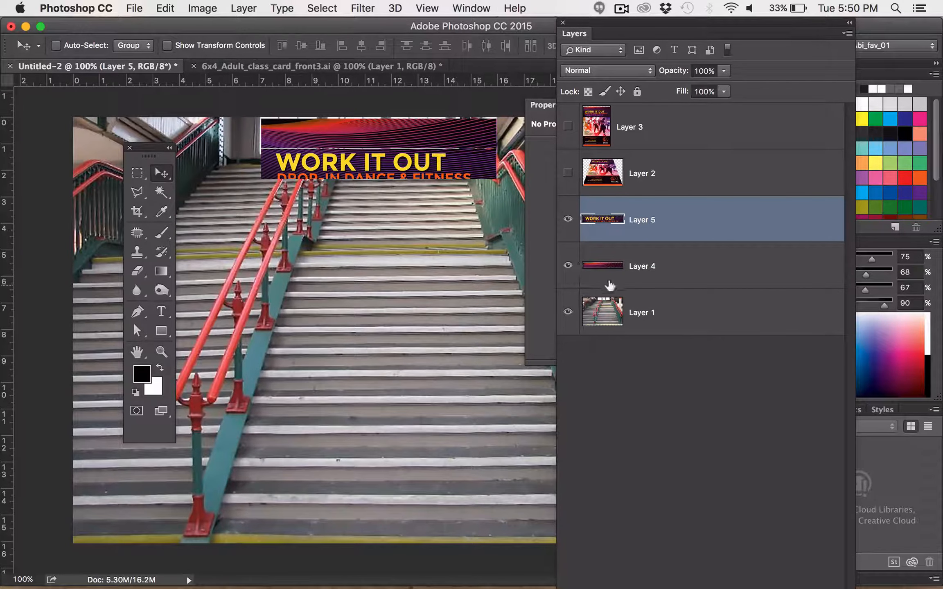
Copy the flyer's third strip, with "CLASSES FOR ADULTS", into Untitled-2 and place it directly beneath the second strip
left_click(225, 67)
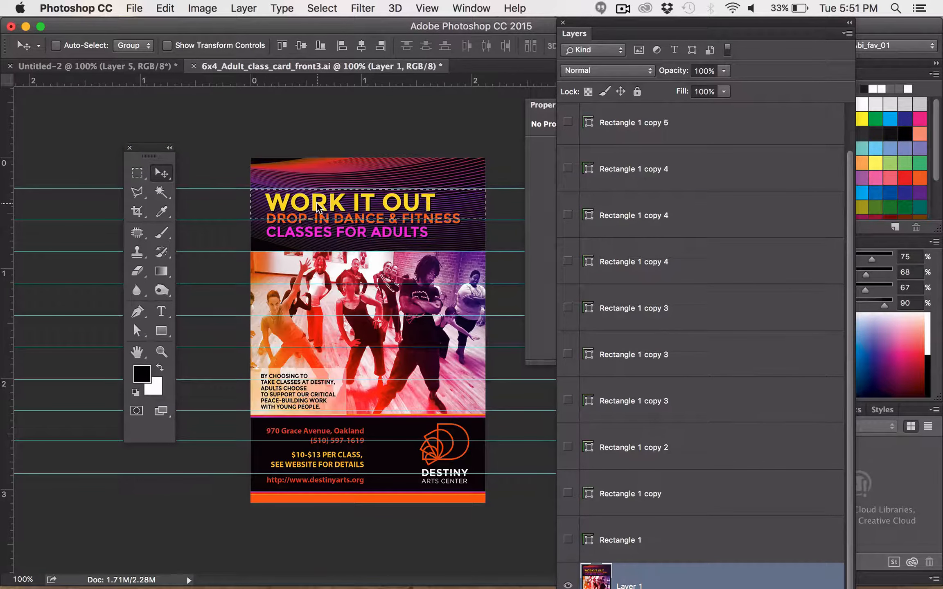
left_click(137, 173)
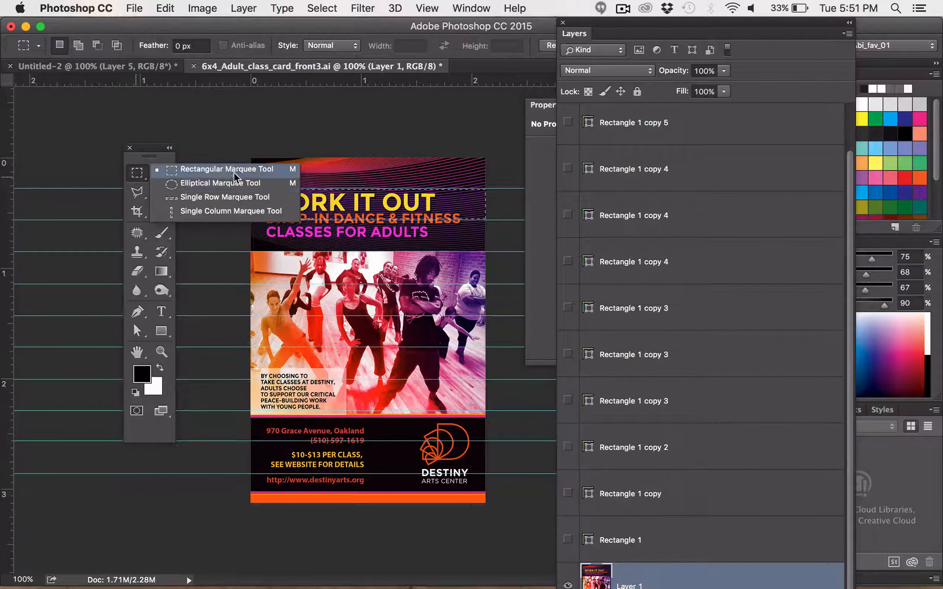
left_click(233, 171)
left_click_drag(321, 200, 322, 233)
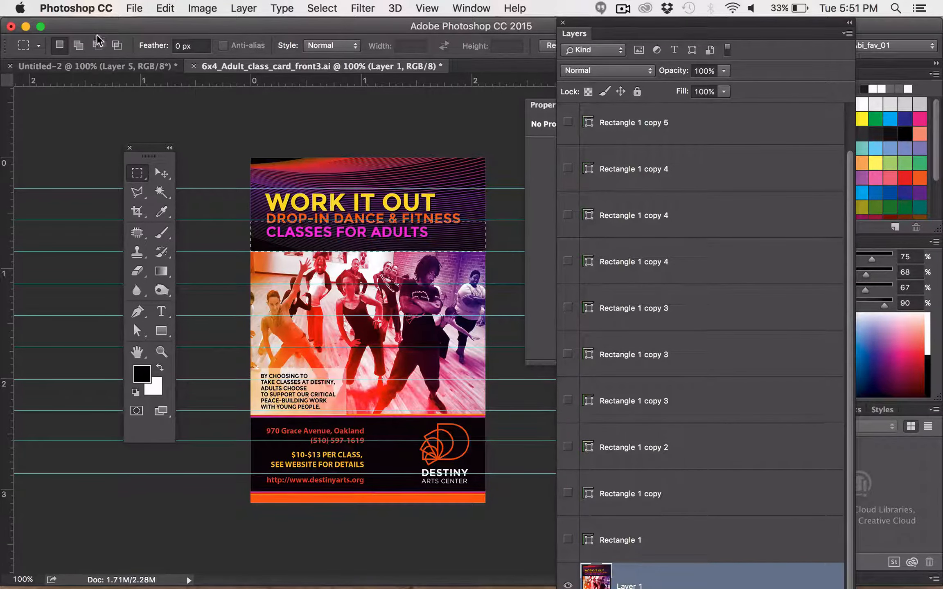
key("super+c")
left_click(119, 65)
key("super+v")
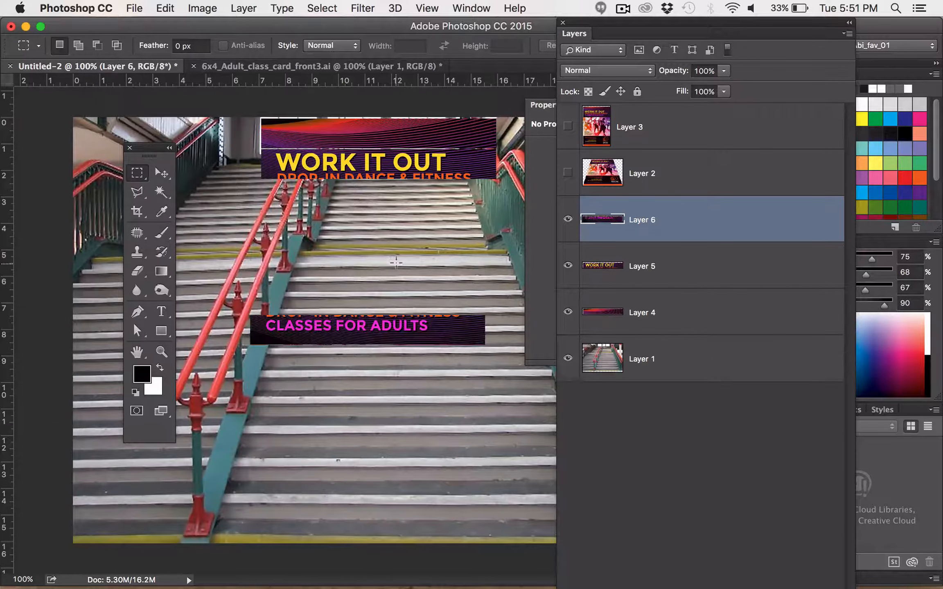
key("v")
left_click_drag(417, 335, 437, 192)
left_click(625, 9)
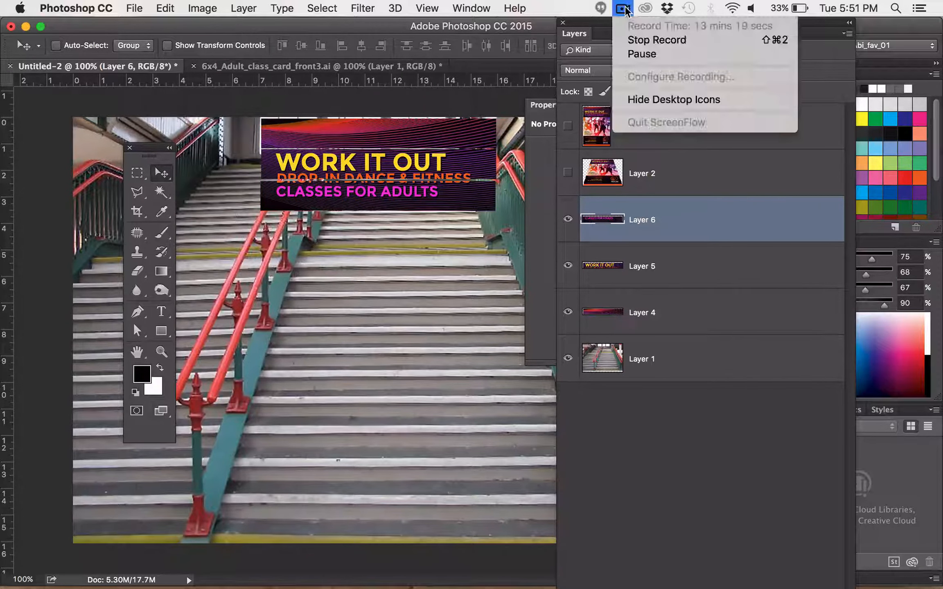
left_click(646, 55)
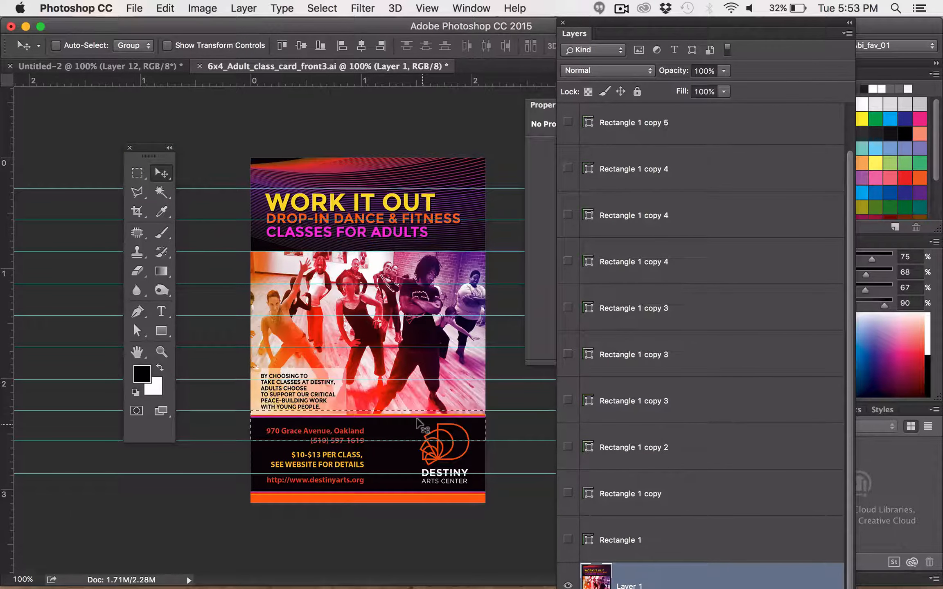
Copy the flyer strip with "$10-$13 PER CLASS" into Untitled-2 and place it directly beneath the address strip
key("m")
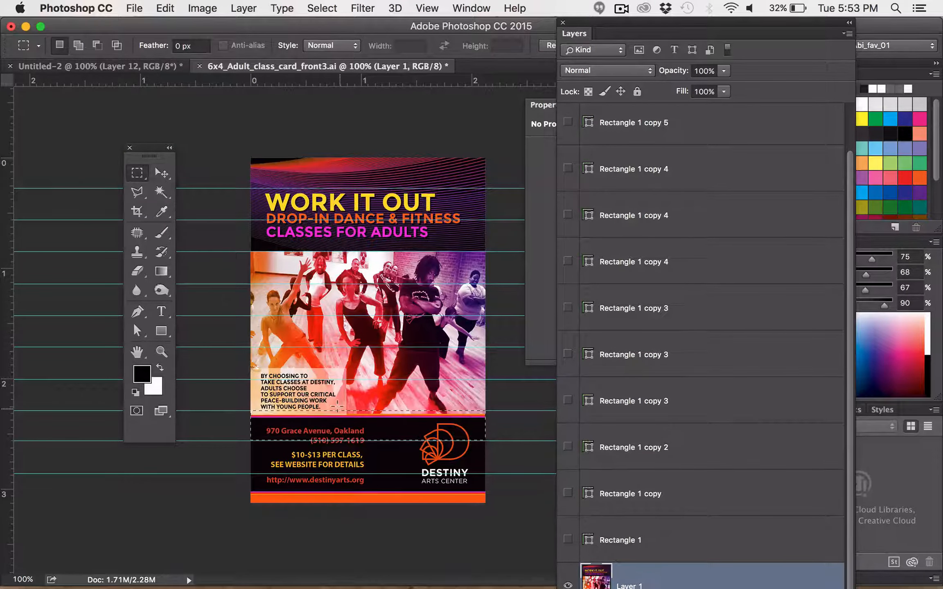
left_click_drag(379, 430, 383, 457)
key("super+c")
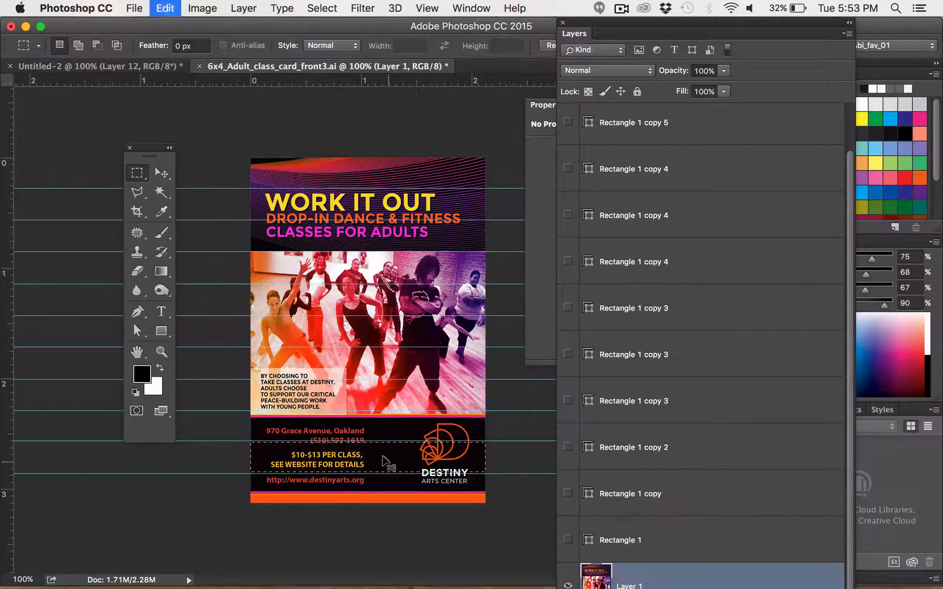
left_click(140, 66)
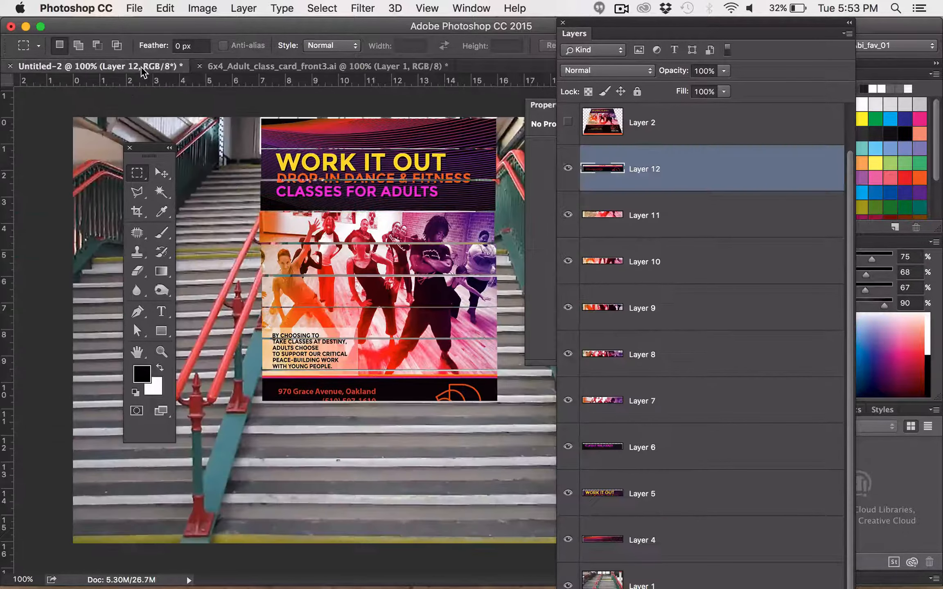
key("super+v")
key("v")
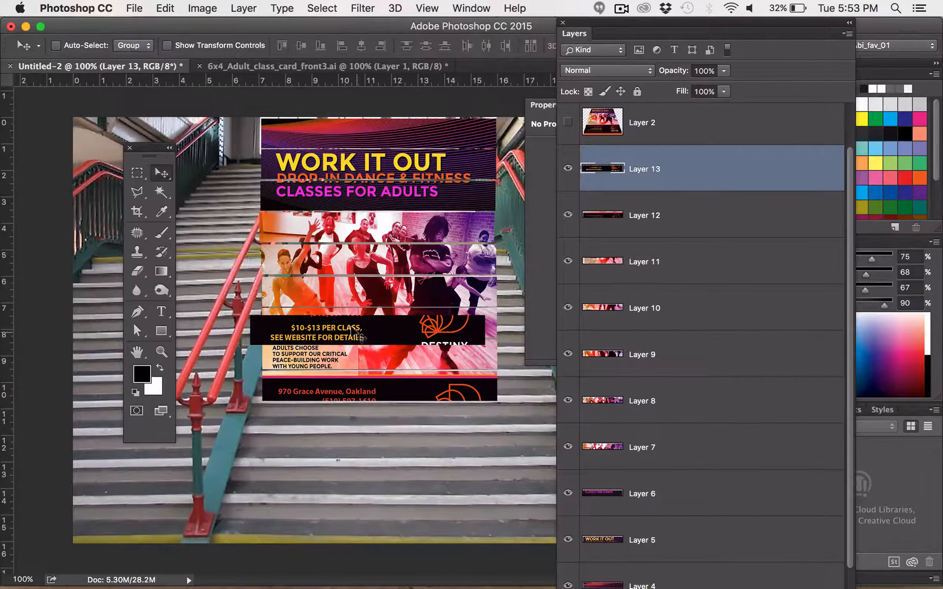
left_click_drag(359, 333, 370, 418)
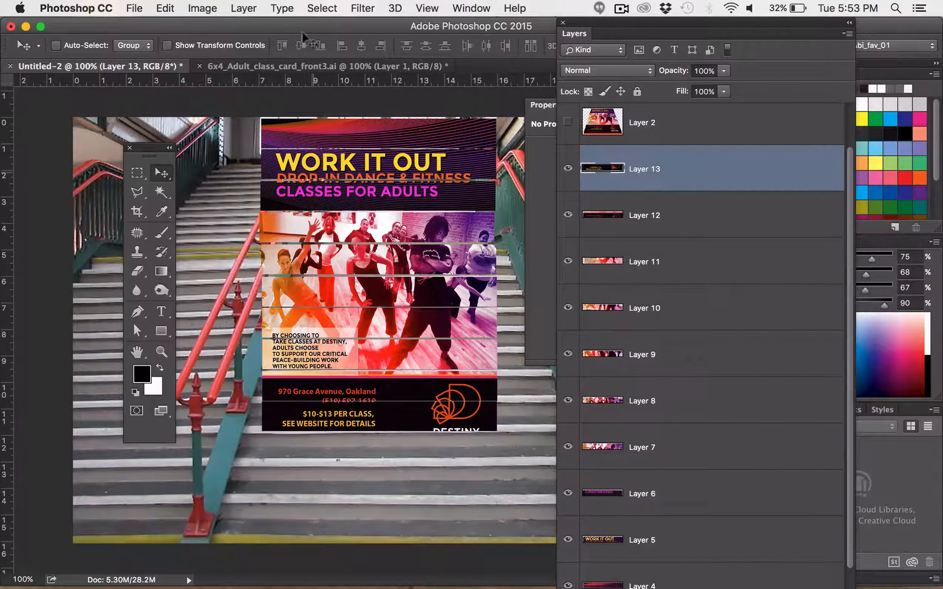
Copy the flyer's bottom strip with the website address and orange band into Untitled-2 and place it beneath the price strip
left_click(257, 67)
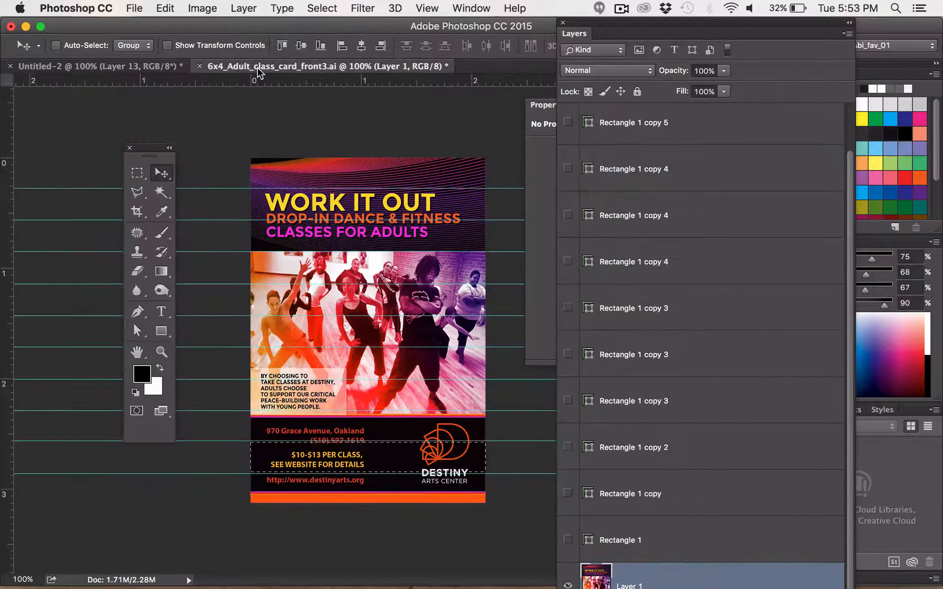
key("m")
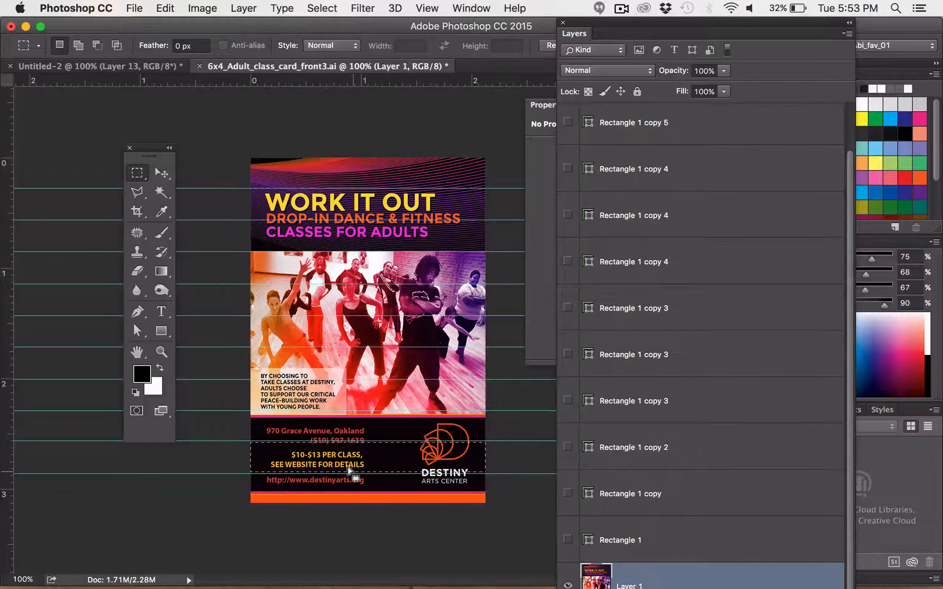
left_click_drag(344, 451, 346, 484)
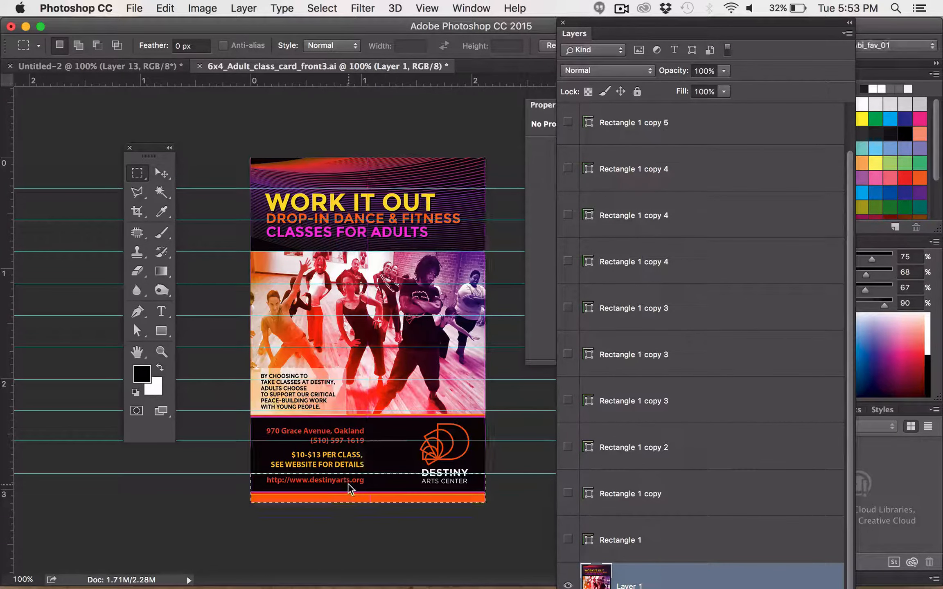
left_click(83, 61)
key("super+v")
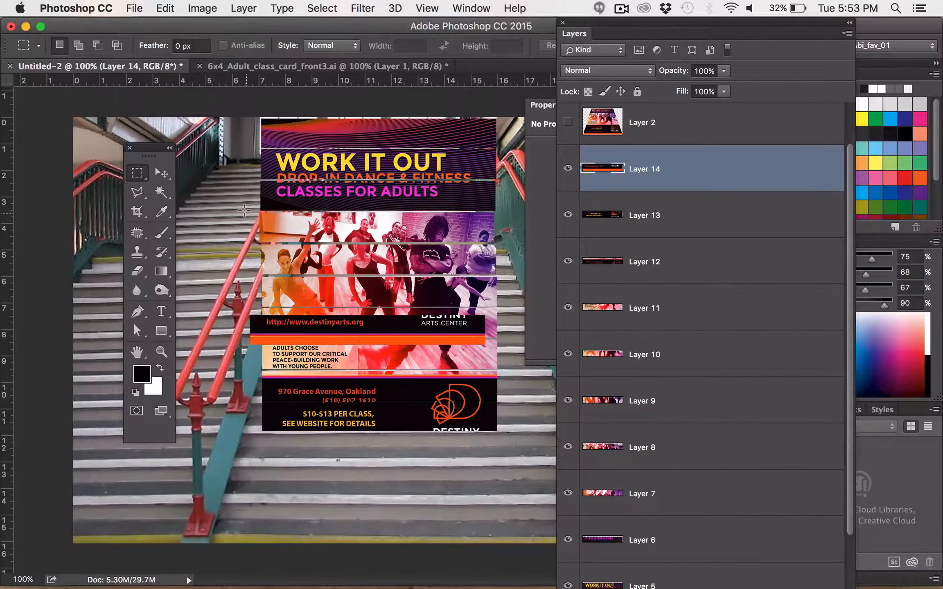
key("v")
left_click_drag(384, 329, 389, 439)
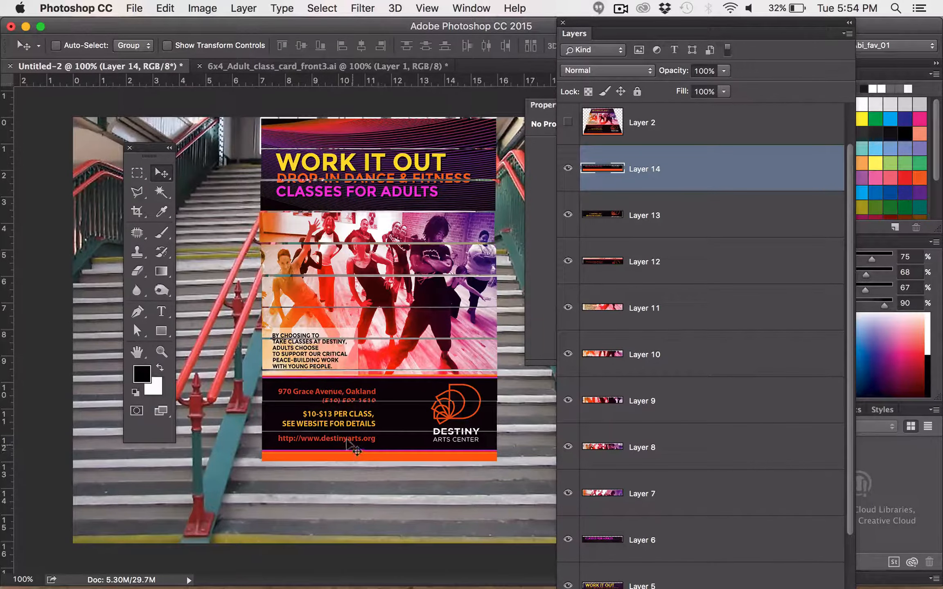
Move the flyer's lowest four strips, Layers 14 to 11, down onto separate lower stair steps, working upward from the bottom strip
left_click_drag(352, 441, 316, 508)
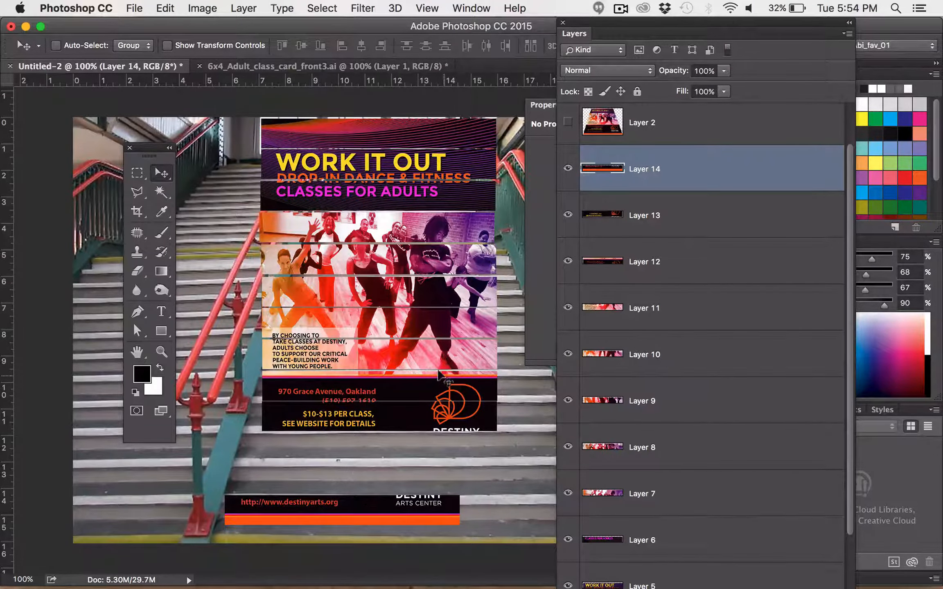
left_click(622, 214)
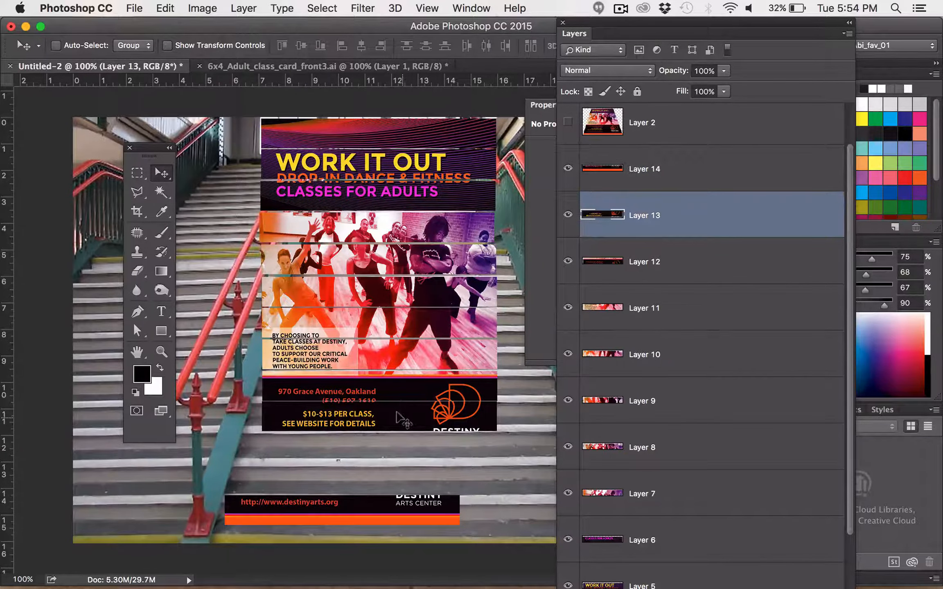
left_click_drag(398, 418, 377, 476)
left_click(624, 261)
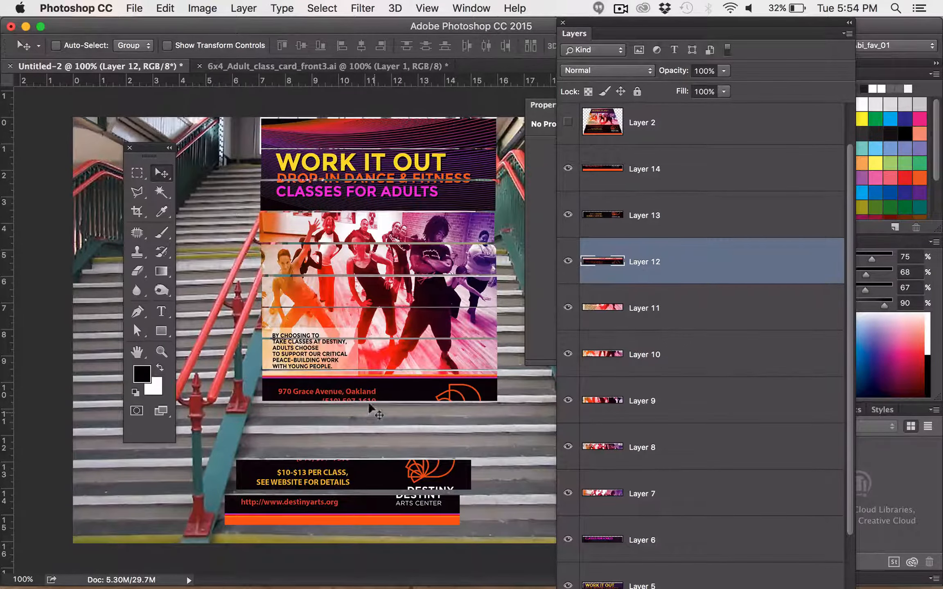
left_click_drag(378, 389, 367, 430)
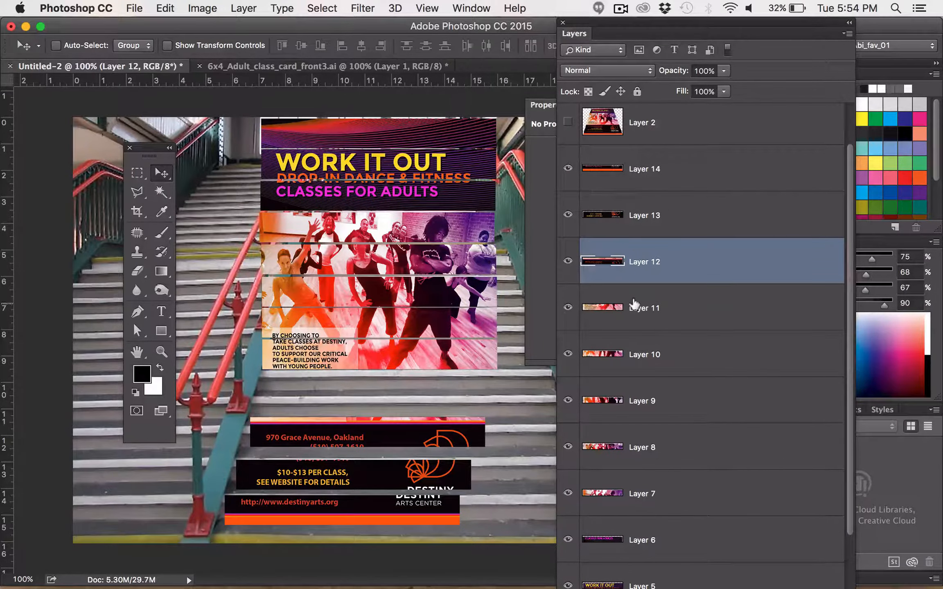
left_click(634, 304)
left_click_drag(383, 344, 392, 389)
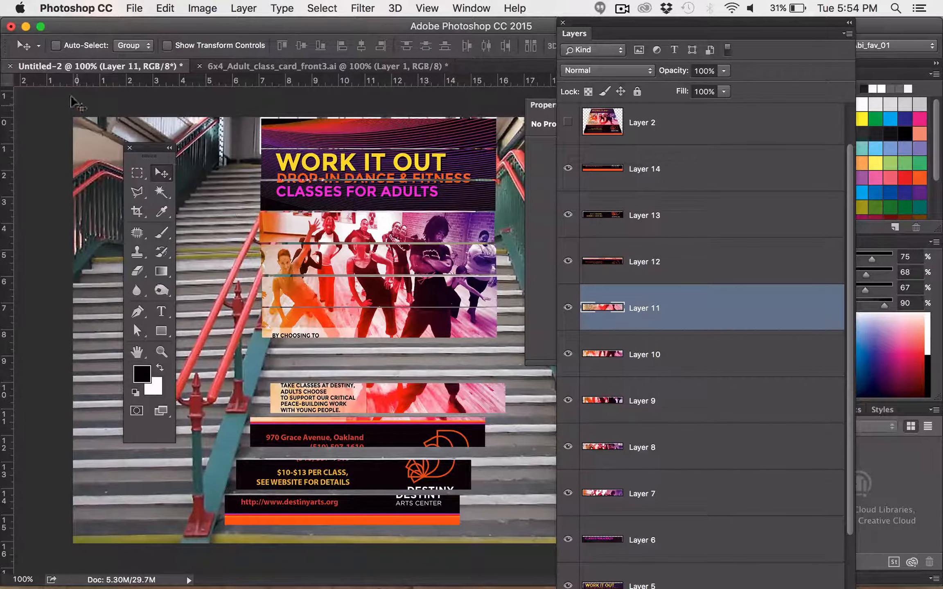
Turn on Auto-Select for the Move tool and nudge the price strip and the "TAKE CLASSES AT DESTINY" strip slightly right on their steps
left_click(56, 46)
left_click(310, 470)
left_click_drag(311, 469, 312, 466)
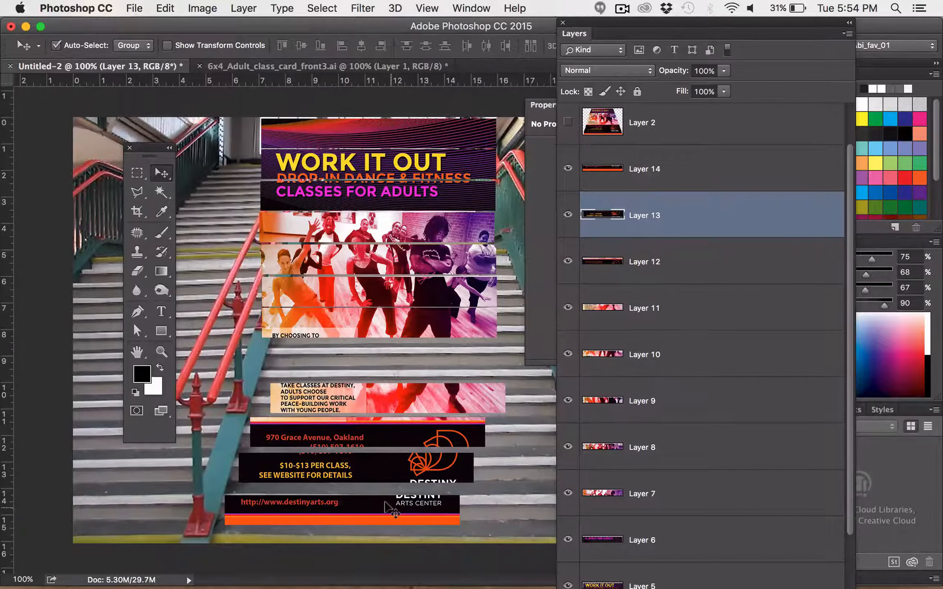
left_click(405, 434)
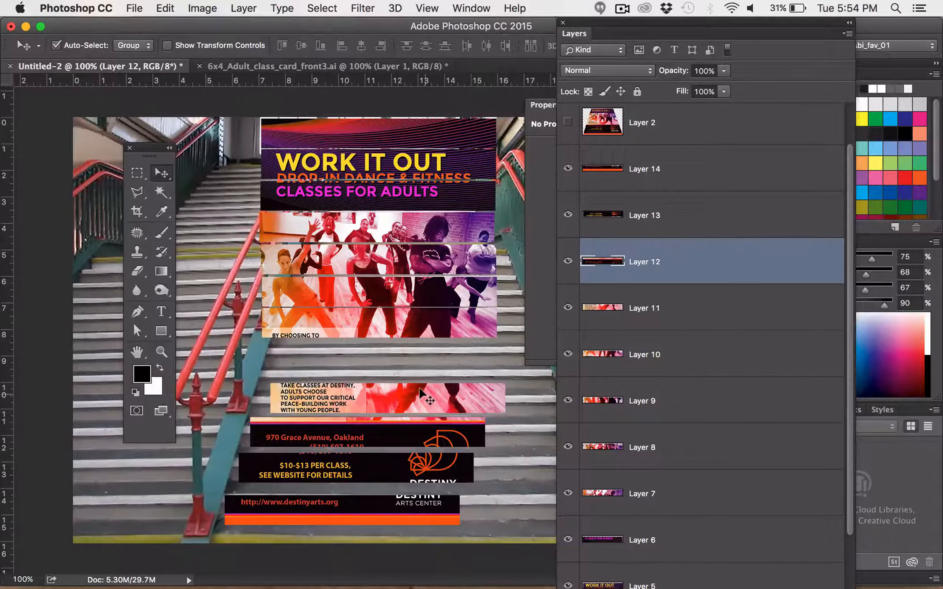
left_click_drag(419, 389, 425, 391)
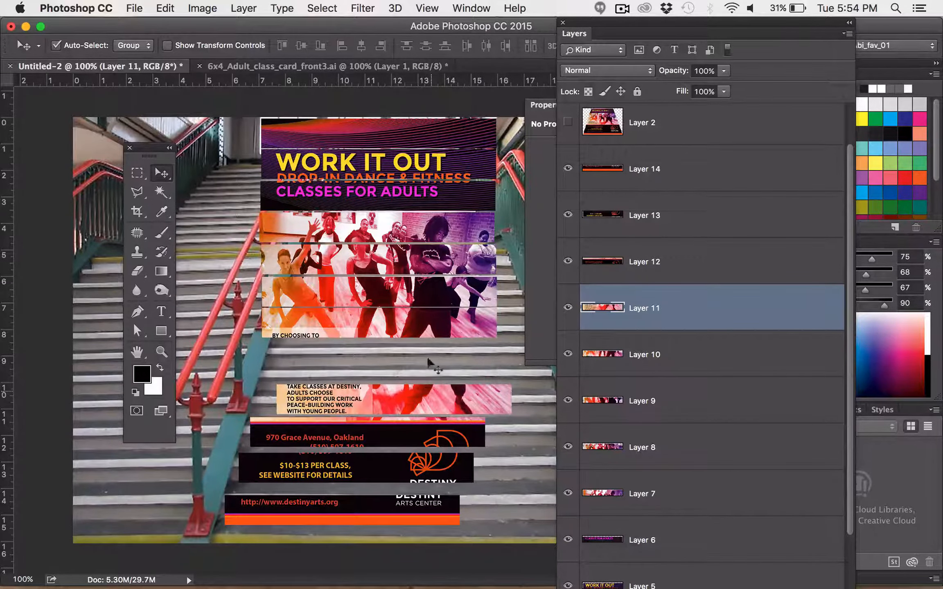
Move the flyer strips on Layers 10 to 6 down onto separate stair steps, working upward from the "BY CHOOSING TO" strip
left_click_drag(440, 325, 458, 366)
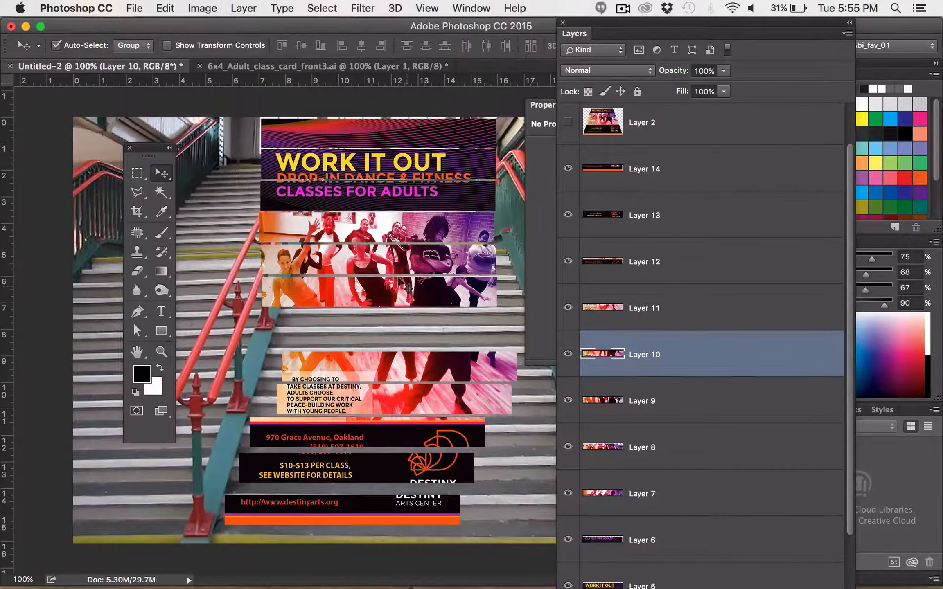
left_click_drag(389, 292, 413, 332)
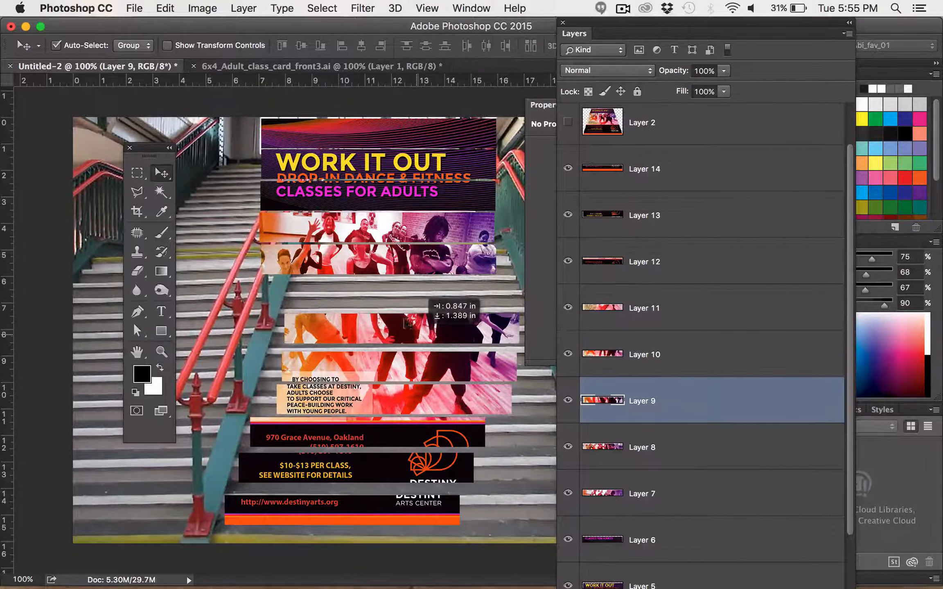
left_click_drag(374, 264, 401, 298)
left_click_drag(374, 229, 423, 254)
left_click_drag(375, 199, 424, 218)
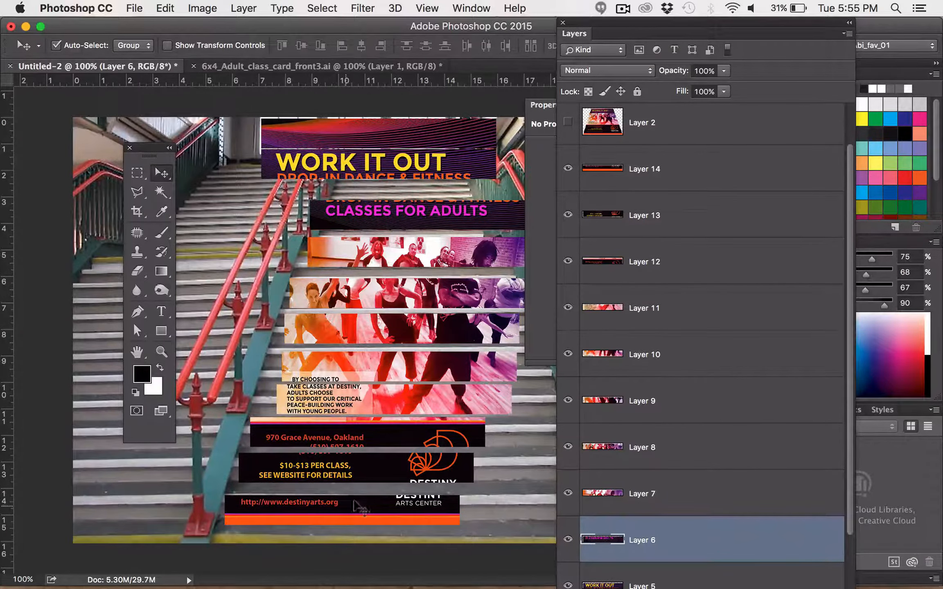
Move the Layers panel off the image, select Layers 14 to 4 together, and shift all the strips slightly right and up
scroll(671, 524, "down", 2)
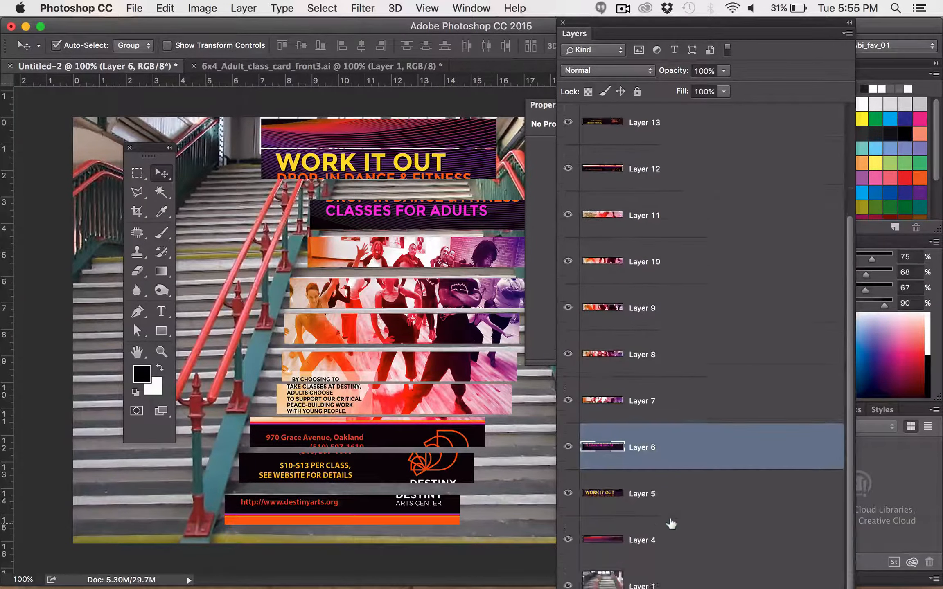
scroll(669, 522, "up", 3)
left_click(430, 513)
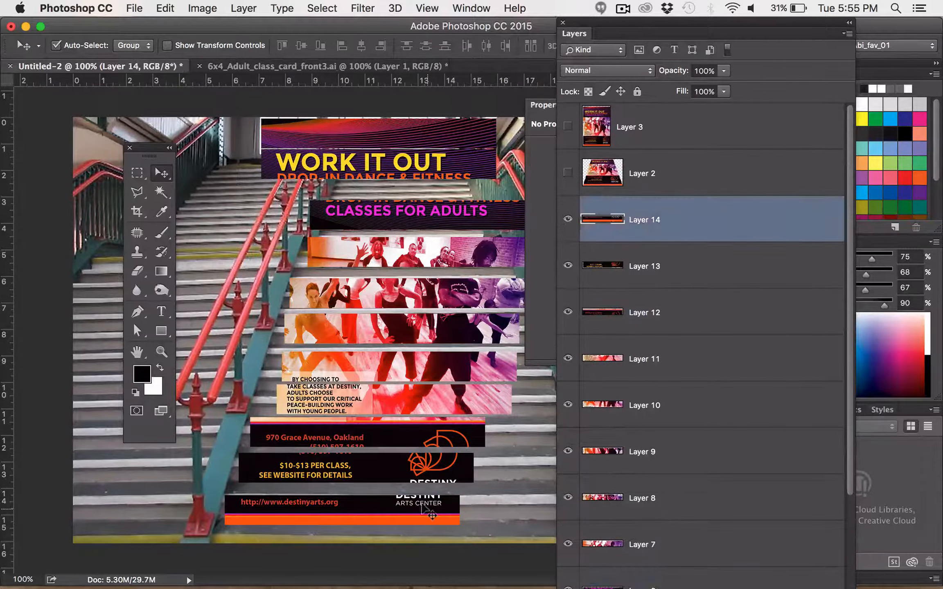
left_click_drag(610, 28, 836, 18)
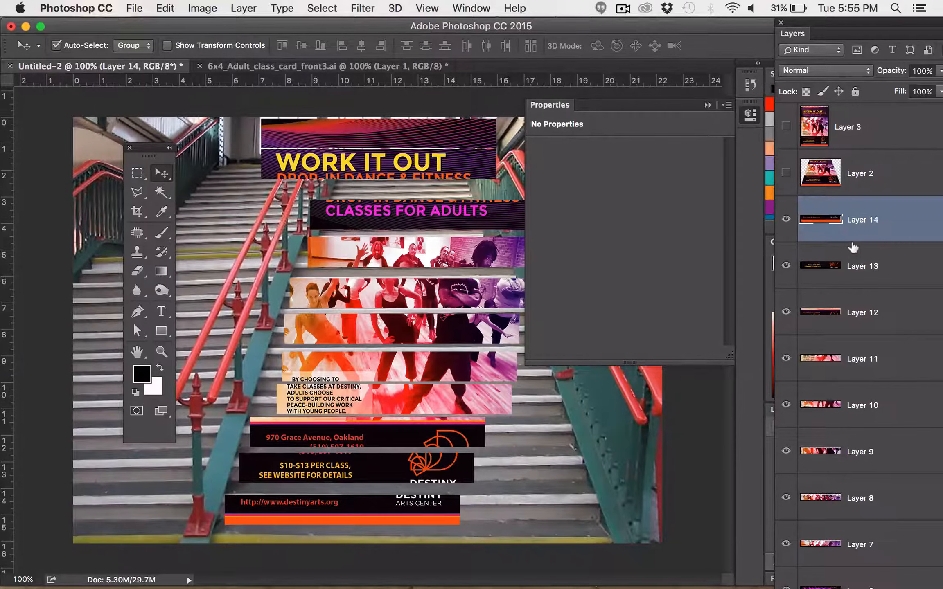
scroll(852, 248, "down", 5)
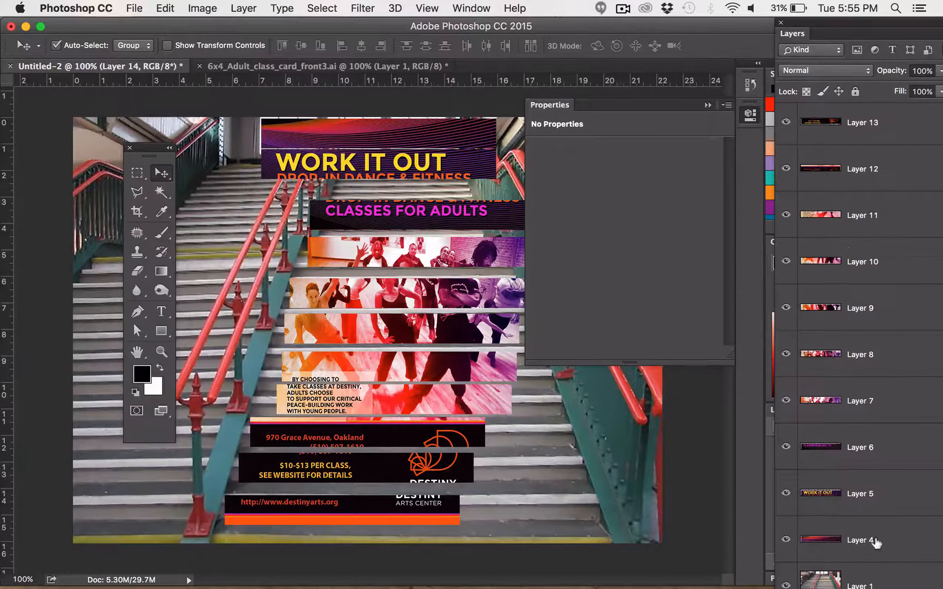
left_click(875, 542, "shift")
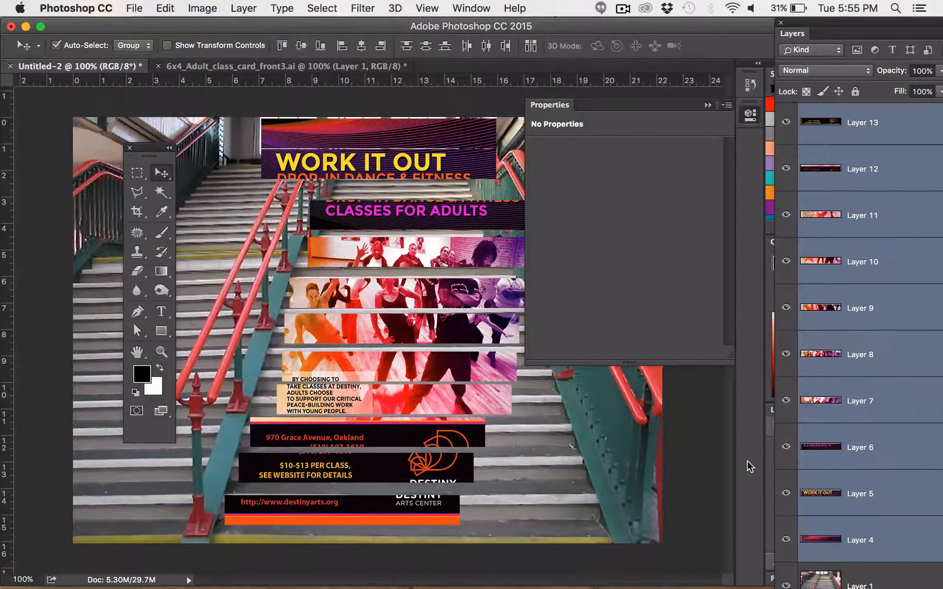
left_click_drag(368, 365, 374, 363)
Move the "WORK IT OUT" strip and the flyer's topmost strip down and right onto the upper stair steps
left_click(369, 164)
left_click_drag(369, 163, 437, 181)
left_click_drag(361, 128, 435, 145)
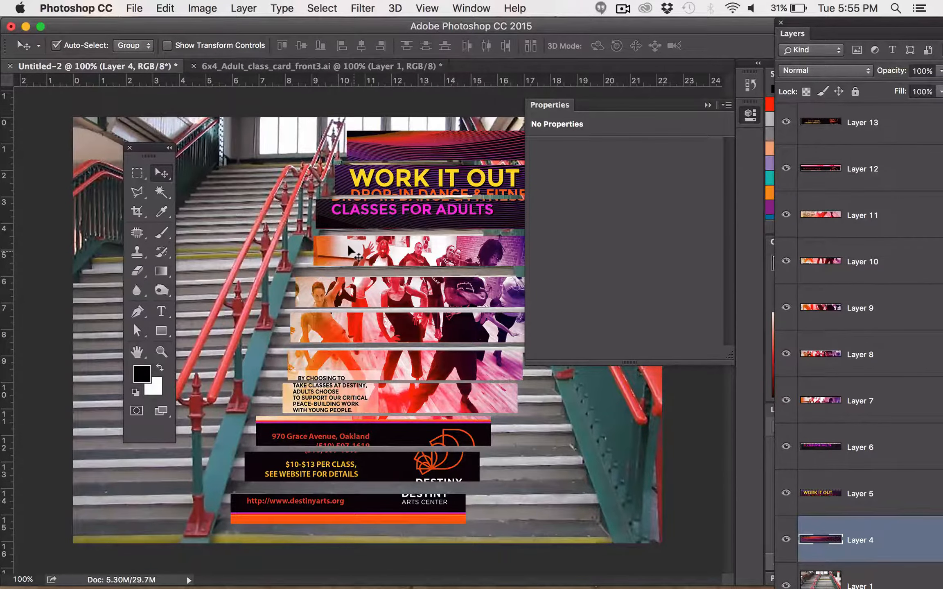
Reposition the top four strips, Layers 4 to 7, on adjacent steps so that their left edges line up
left_click_drag(347, 246, 335, 251)
left_click_drag(354, 211, 354, 222)
left_click_drag(362, 180, 370, 220)
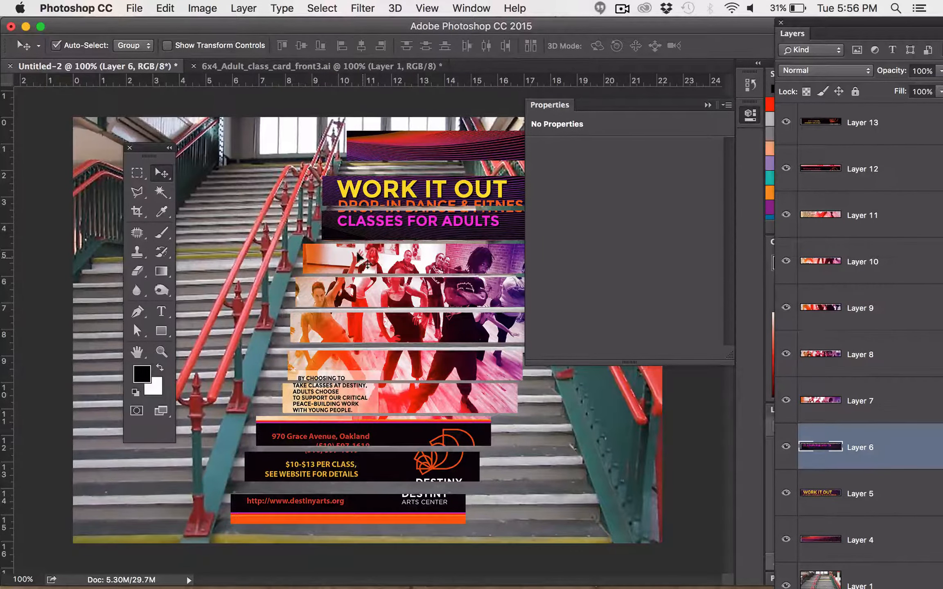
left_click_drag(357, 257, 378, 255)
left_click(364, 141)
left_click_drag(364, 140, 344, 152)
Shift the strips on Layers 8 to 14 right into a column beneath the title strips, and collapse the Properties panel
left_click_drag(344, 288, 370, 291)
left_click_drag(373, 326, 385, 323)
left_click_drag(366, 368, 393, 363)
left_click_drag(336, 399, 405, 435)
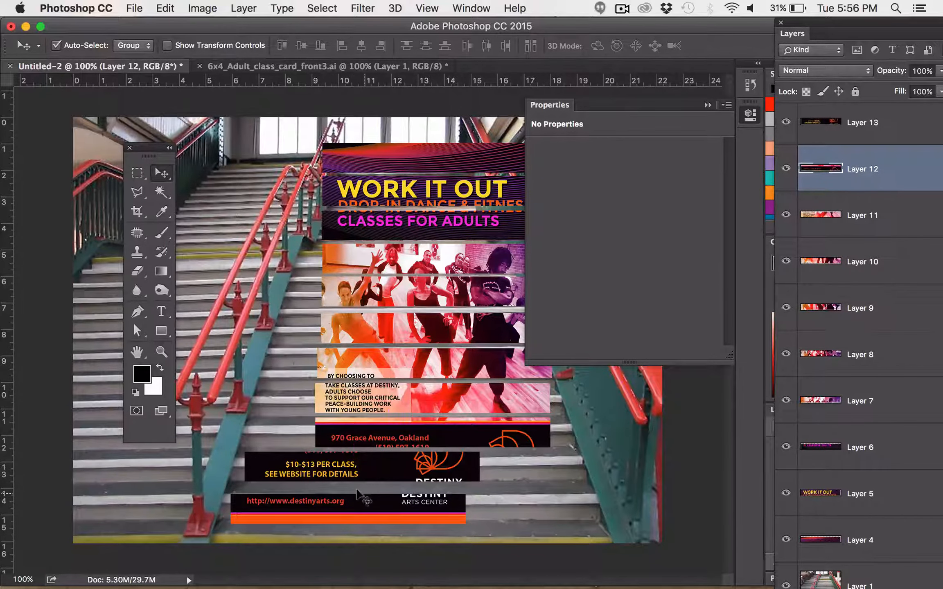
left_click_drag(365, 464, 431, 462)
left_click_drag(410, 508, 482, 505)
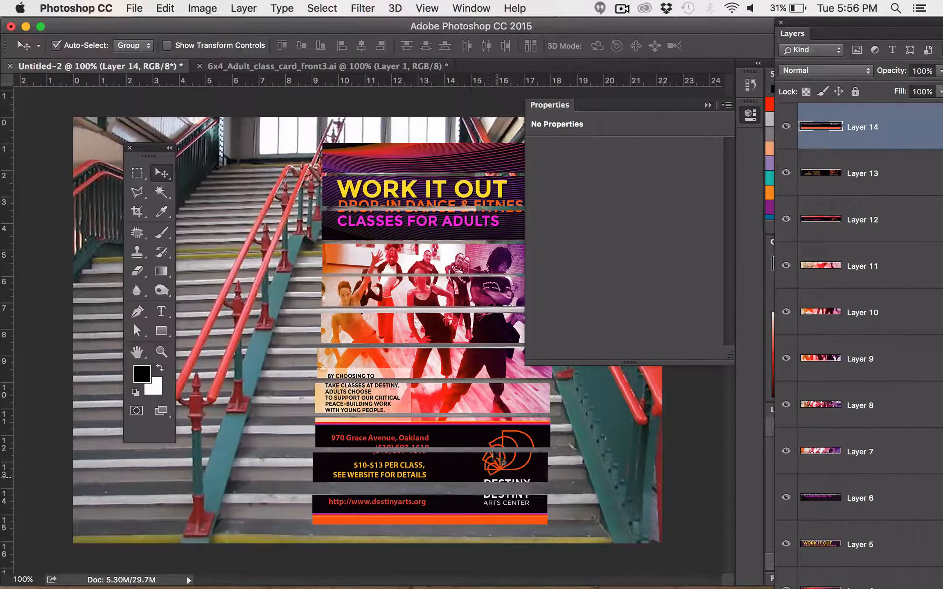
left_click(552, 104)
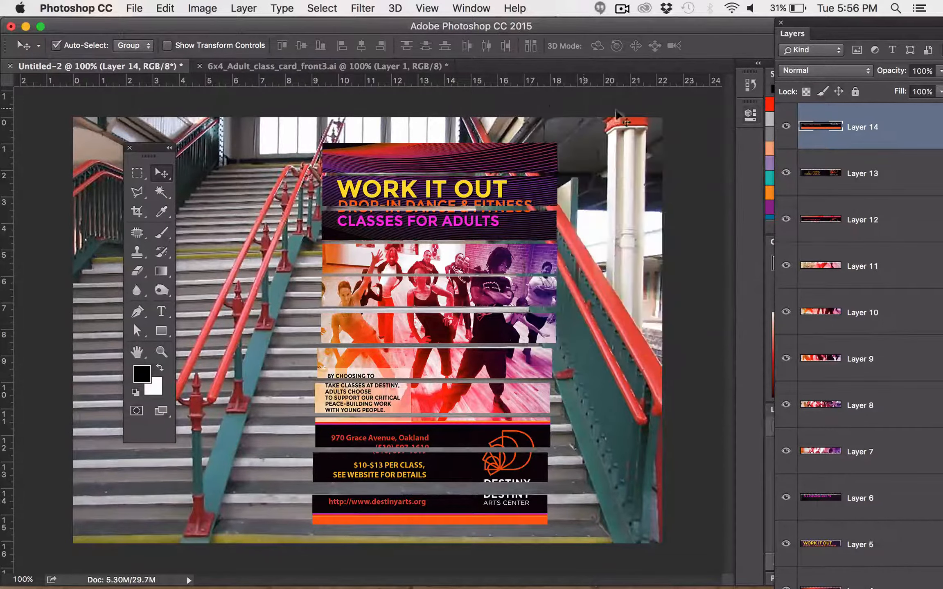